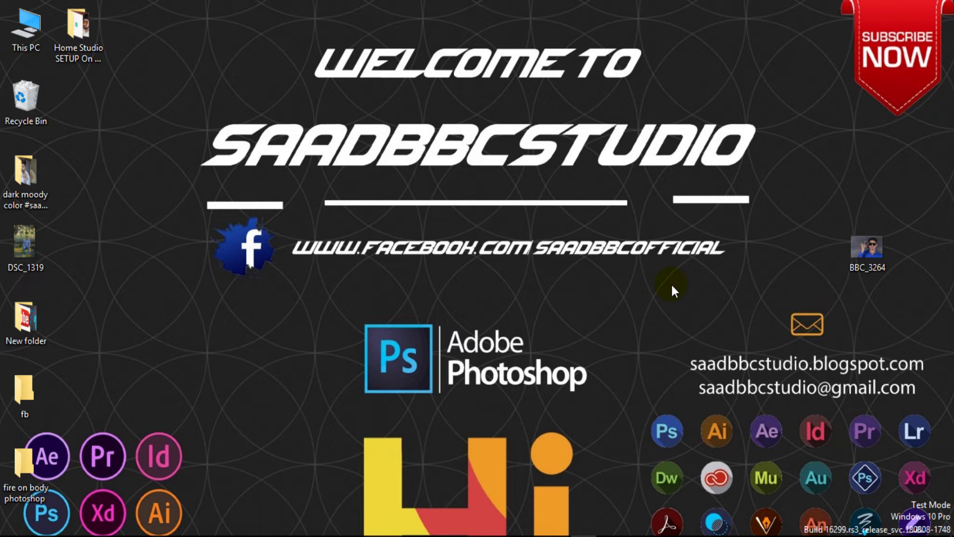
Preview the BBC_3264 portrait photo, then subscribe to the channel with All notifications.
double_click(866, 244)
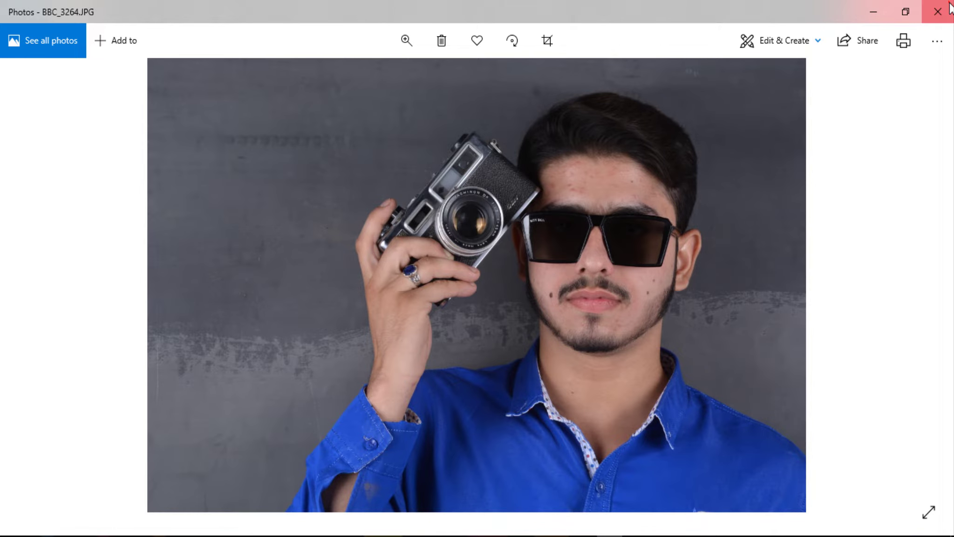
click(949, 8)
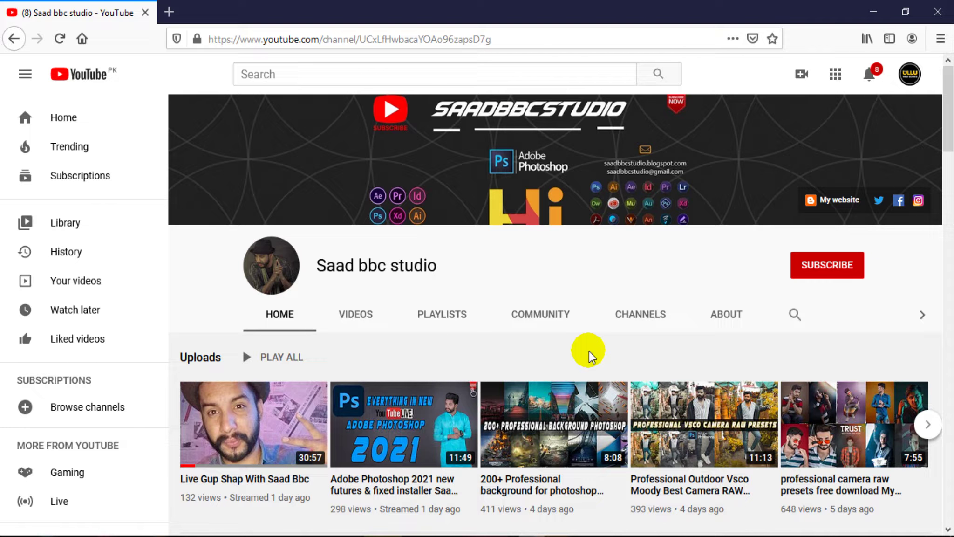
click(802, 265)
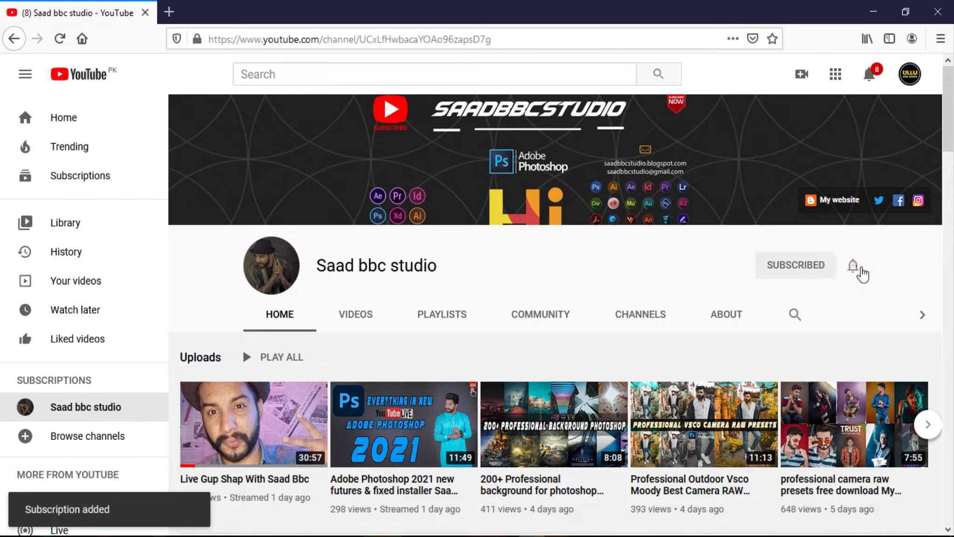
click(854, 268)
click(844, 298)
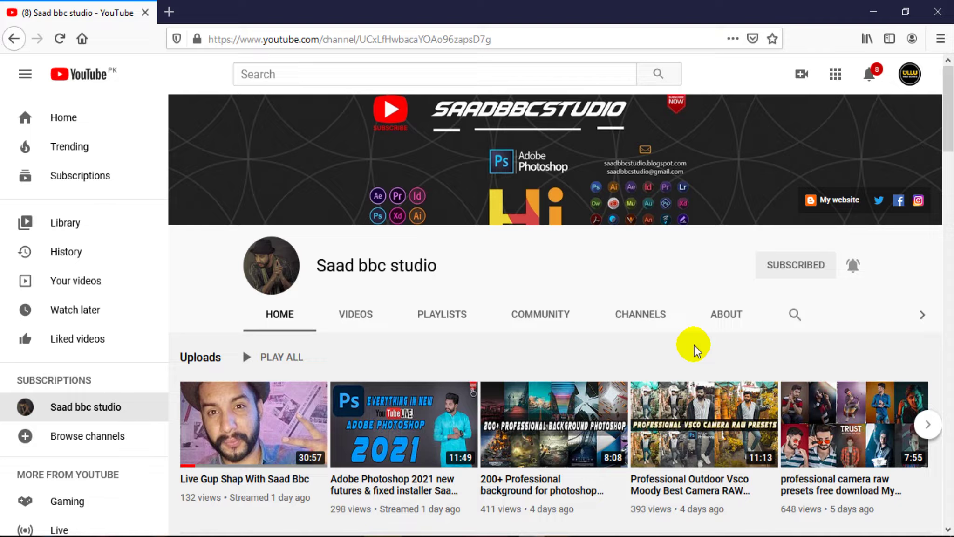
Show the channel's VIDEOS list and scroll through the uploads, then back up.
click(347, 316)
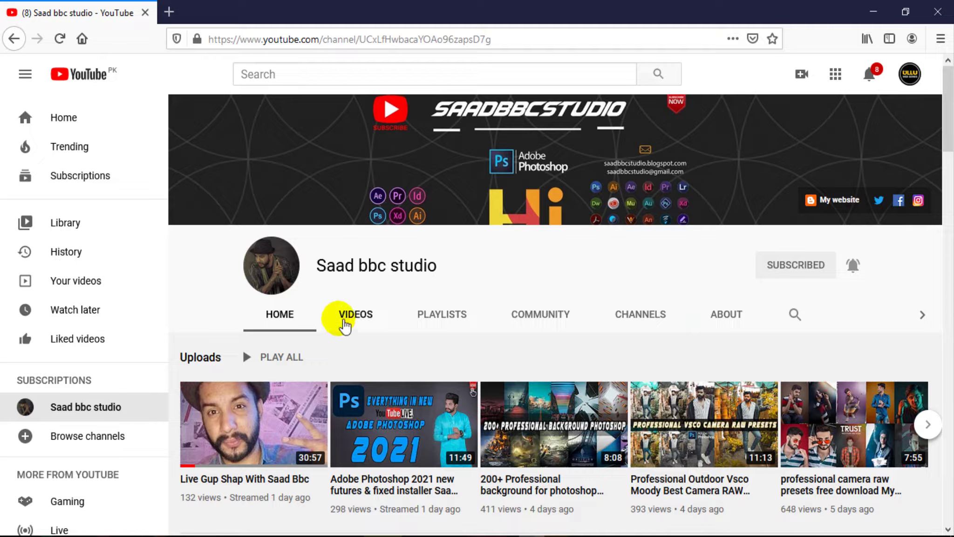
scroll(660, 337, down, 5)
scroll(677, 349, down, 7)
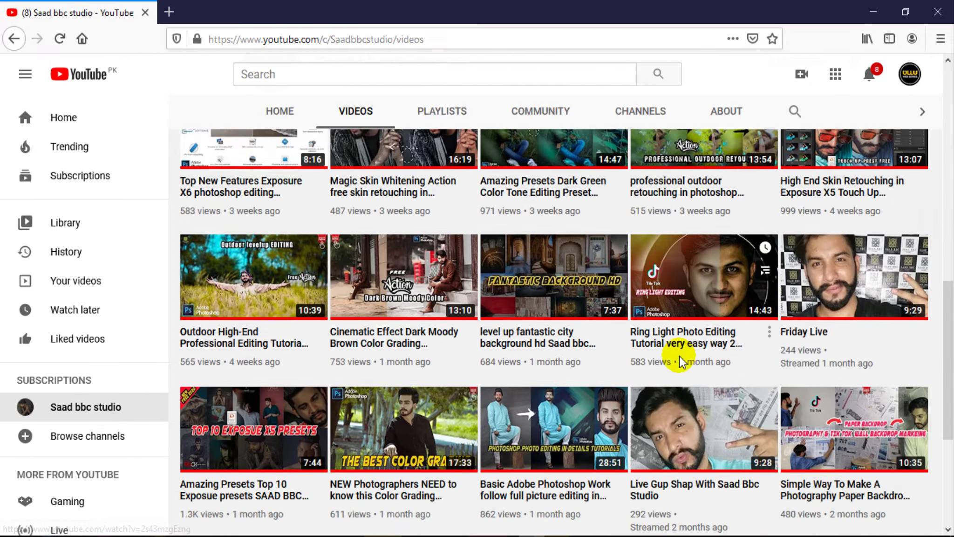
scroll(677, 349, down, 1)
scroll(689, 373, down, 5)
scroll(688, 373, down, 5)
scroll(689, 372, down, 6)
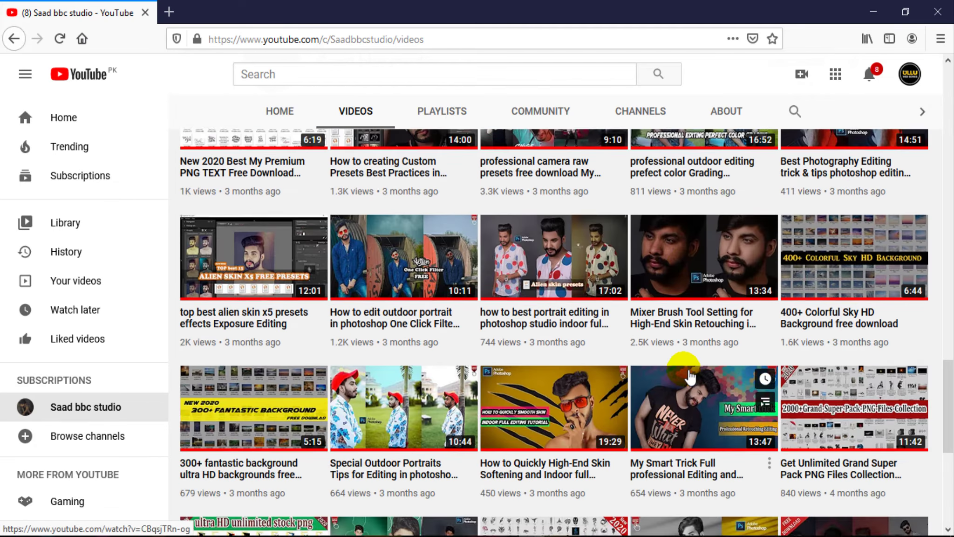
scroll(689, 372, down, 2)
scroll(689, 375, down, 4)
scroll(689, 375, down, 3)
scroll(689, 375, down, 2)
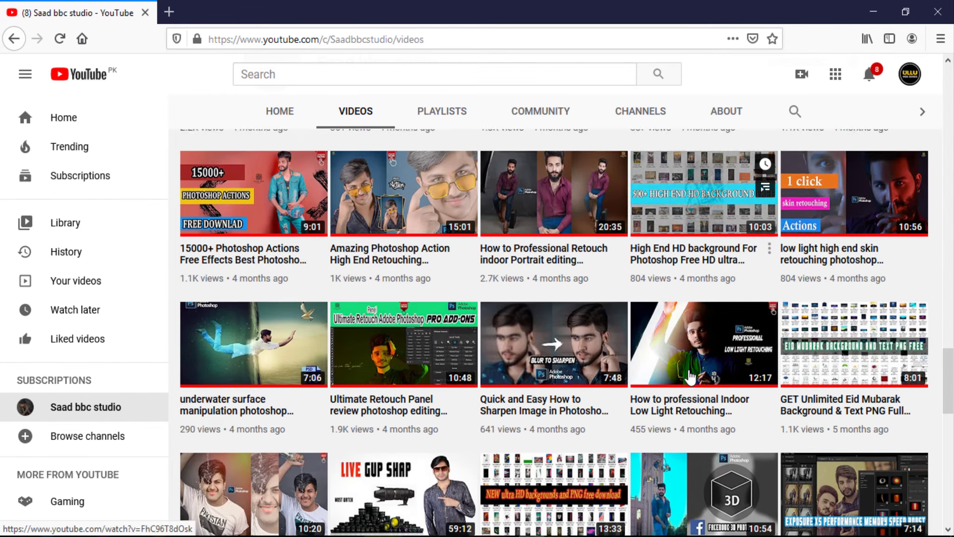
scroll(689, 375, down, 2)
scroll(688, 375, down, 3)
scroll(689, 375, down, 5)
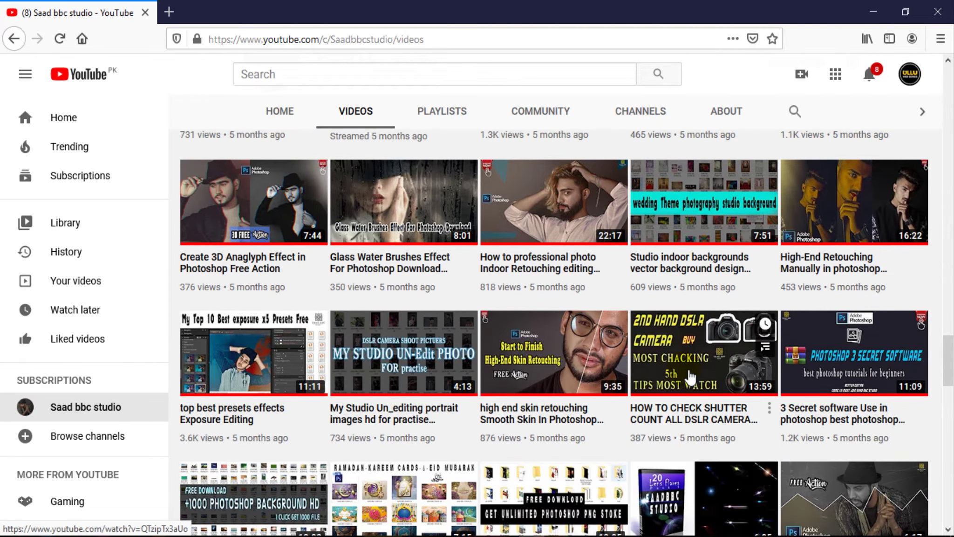
scroll(689, 375, down, 6)
scroll(688, 375, down, 4)
scroll(689, 375, down, 6)
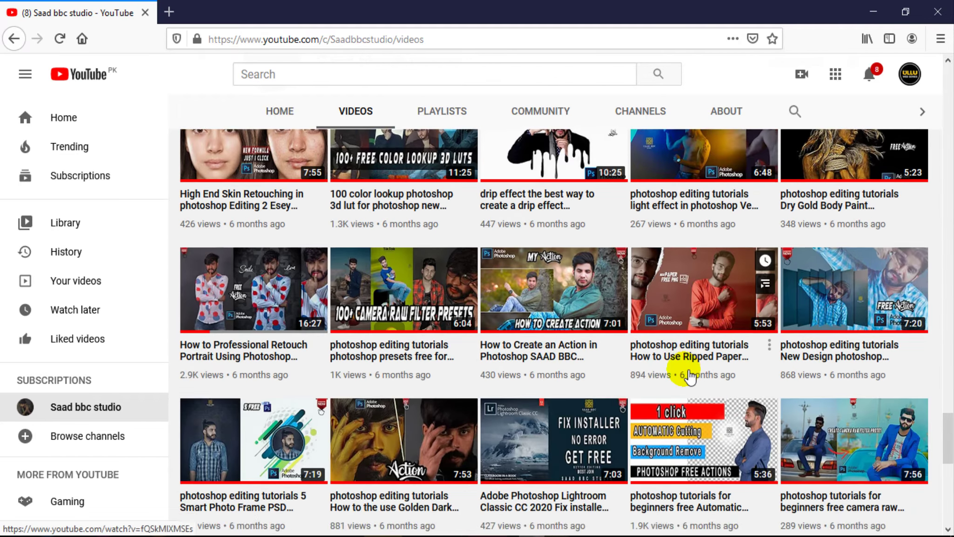
scroll(690, 377, down, 2)
scroll(690, 377, down, 5)
scroll(690, 376, down, 3)
scroll(689, 376, down, 4)
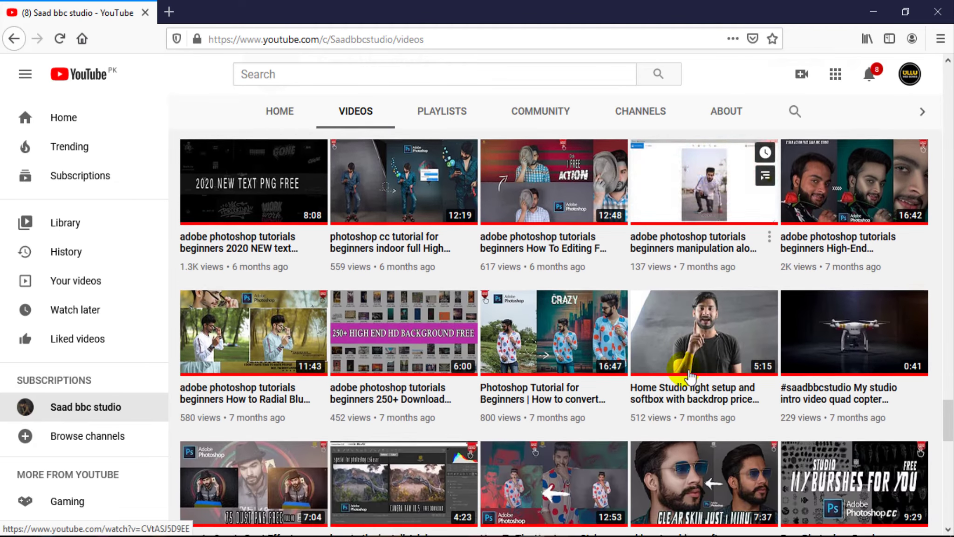
scroll(689, 377, down, 2)
scroll(689, 376, down, 2)
scroll(689, 376, down, 7)
scroll(690, 377, down, 1)
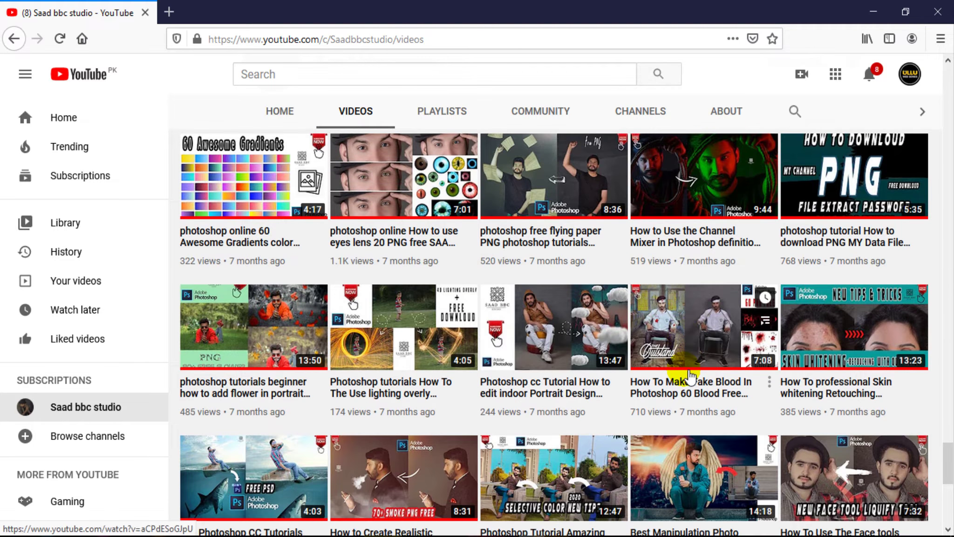
scroll(690, 377, down, 3)
scroll(690, 376, down, 5)
scroll(690, 376, down, 1)
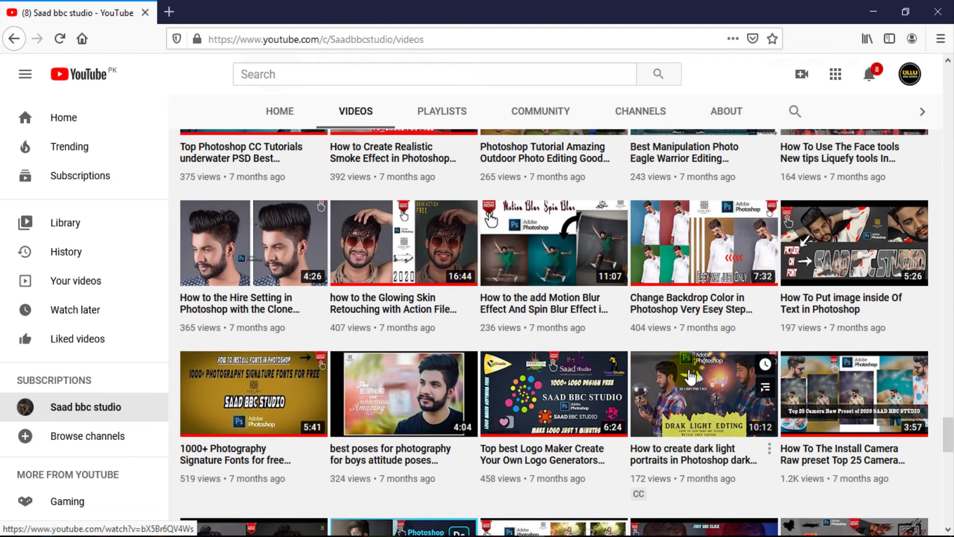
scroll(689, 376, down, 5)
scroll(689, 377, down, 3)
scroll(689, 377, down, 1)
scroll(689, 376, down, 6)
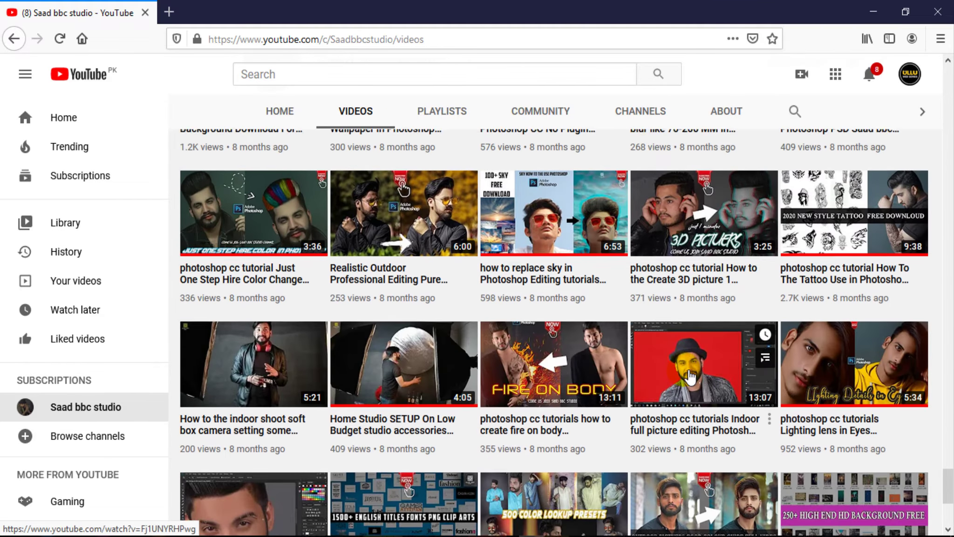
scroll(690, 376, down, 1)
scroll(689, 376, down, 3)
scroll(688, 368, down, 1)
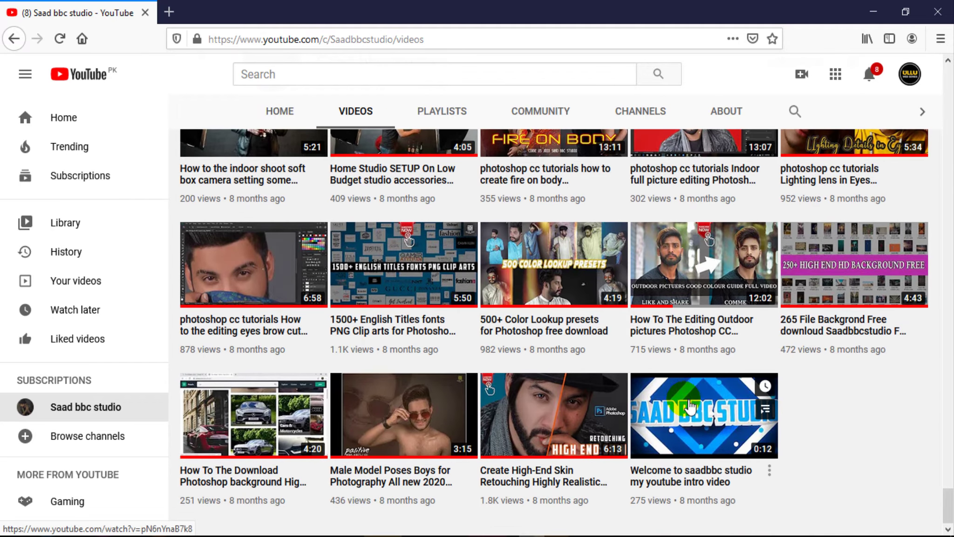
scroll(690, 392, up, 8)
scroll(690, 405, down, 5)
scroll(689, 406, down, 5)
scroll(690, 405, down, 5)
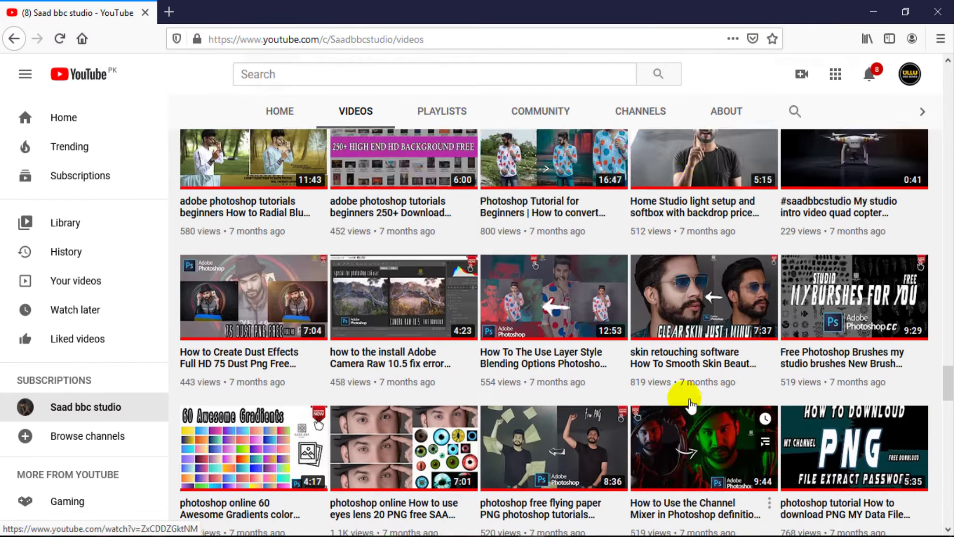
scroll(691, 405, down, 5)
scroll(690, 405, up, 5)
scroll(691, 406, up, 5)
scroll(691, 405, up, 5)
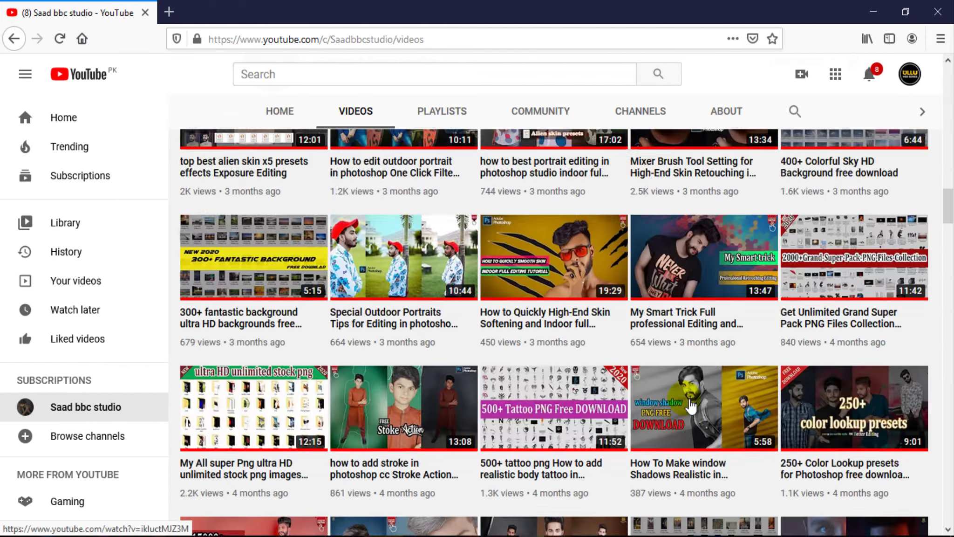
scroll(690, 405, up, 5)
scroll(689, 398, up, 10)
scroll(689, 396, up, 2)
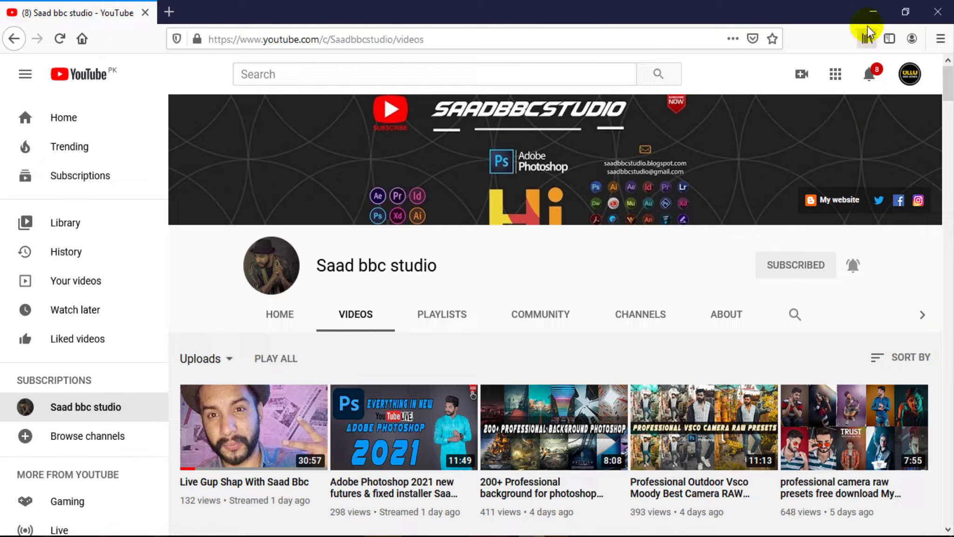
View BBC_3264.JPG in Photoshop at 66.7% on the mouth, with the Spot Healing Brush selected.
click(867, 11)
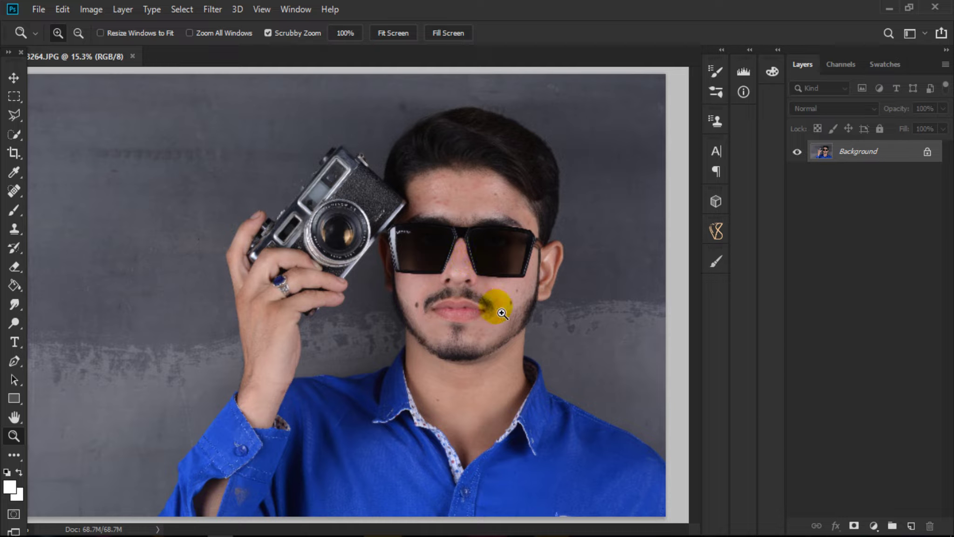
drag(488, 277, 531, 415)
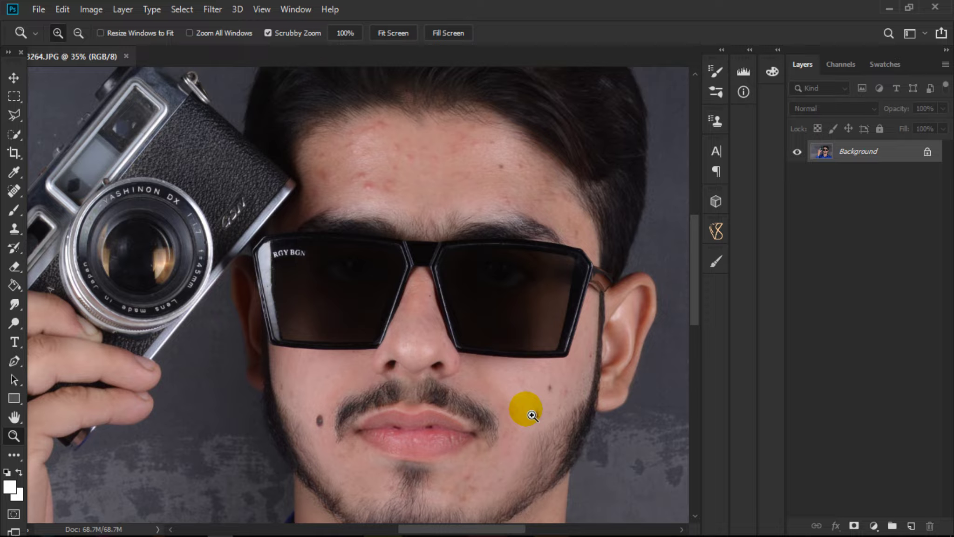
click(496, 462)
scroll(466, 436, down, 3)
scroll(486, 433, down, 1)
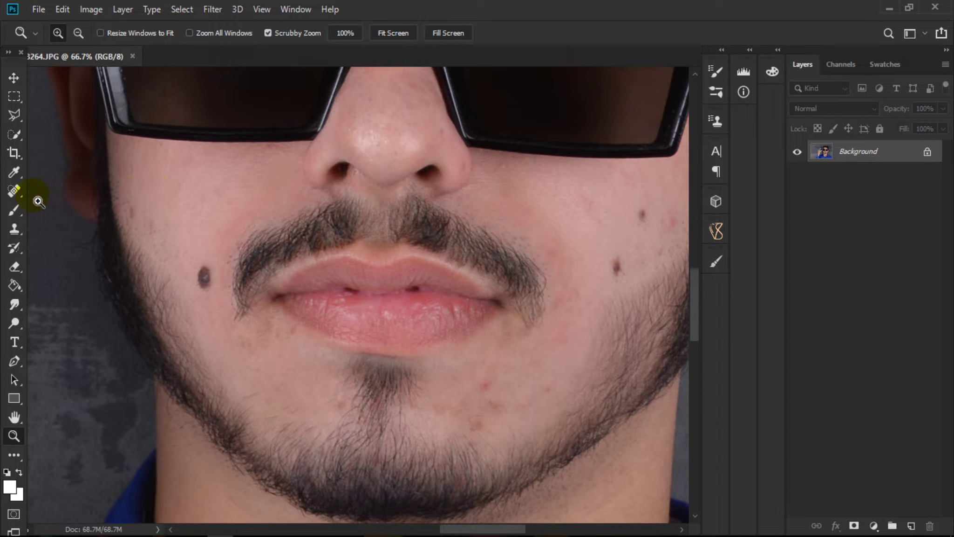
click(14, 191)
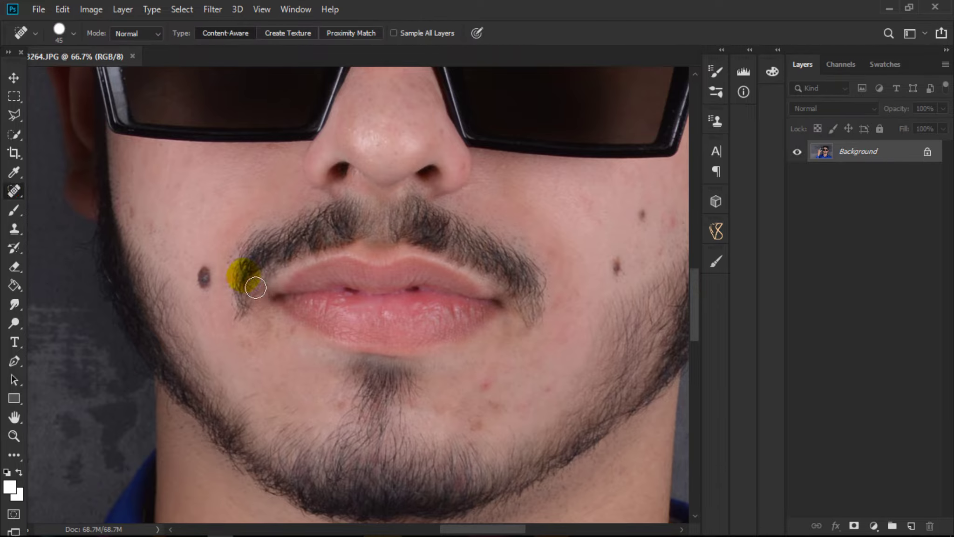
Heal the mole left of the mouth, a left-cheek spot and the chin blemishes.
key(bracketright)
key(bracketright)
click(205, 278)
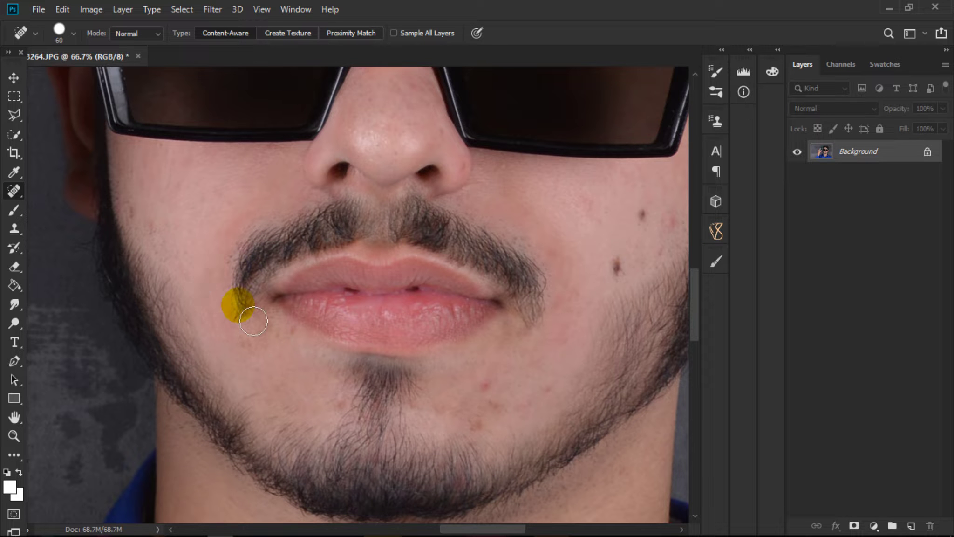
scroll(196, 285, up, 1)
key(bracketleft)
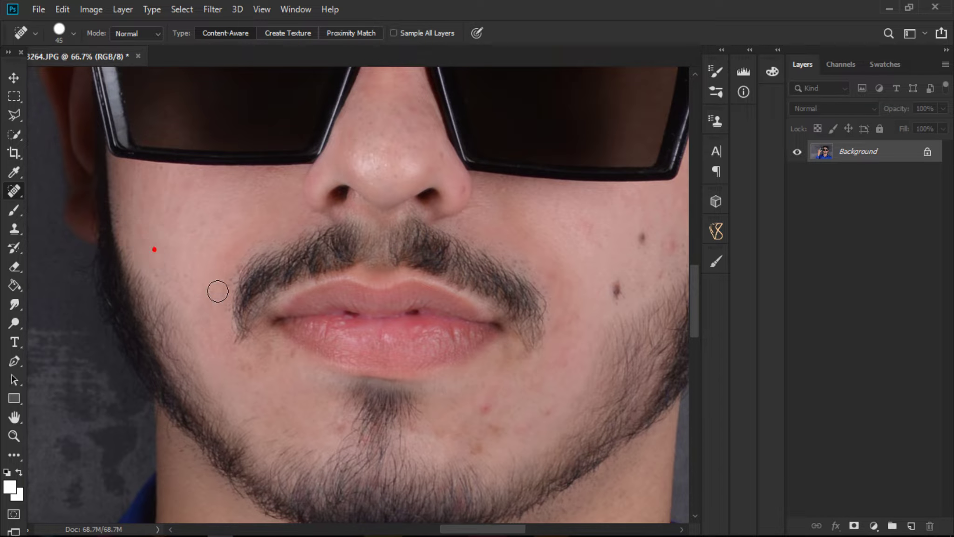
click(188, 271)
scroll(232, 298, down, 2)
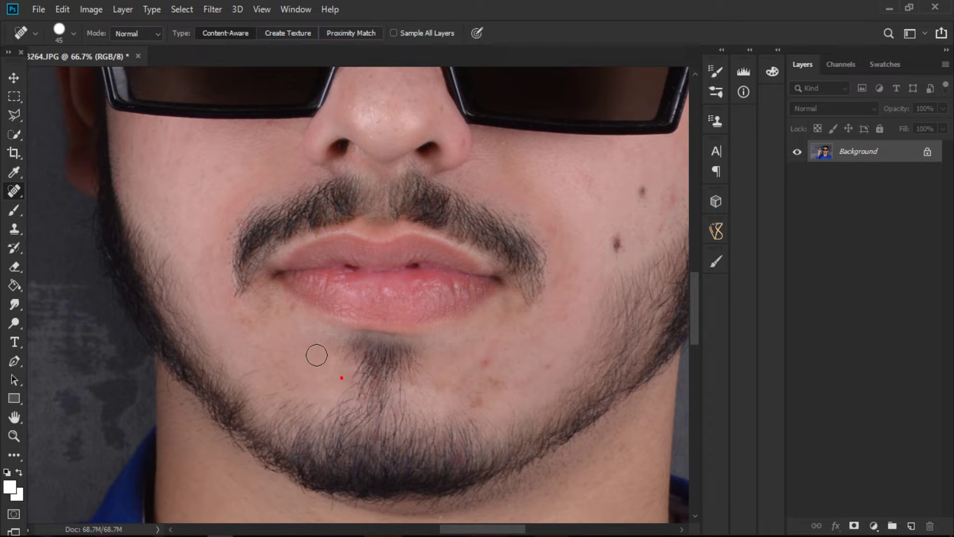
click(290, 313)
key(bracketright)
click(481, 394)
click(549, 362)
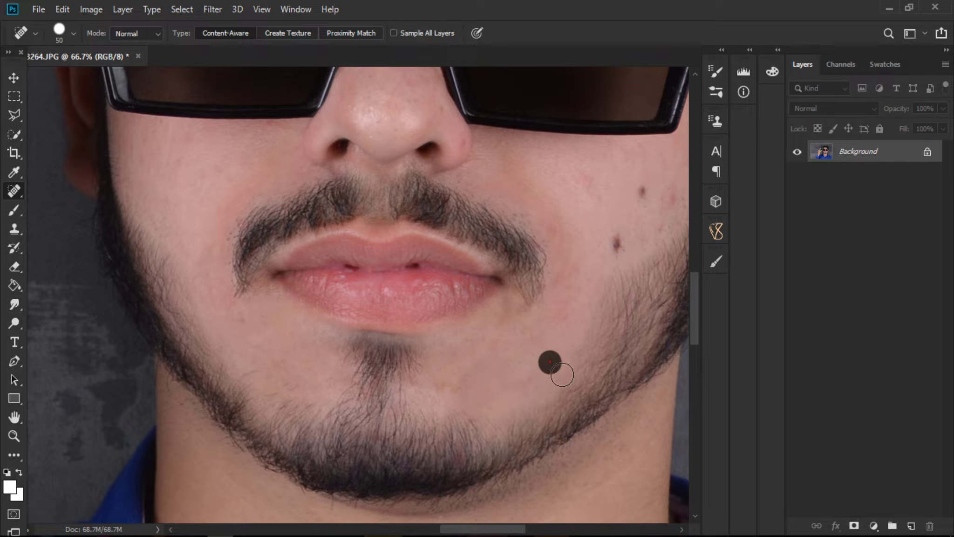
click(530, 377)
Heal the cluster of spots across the right cheek and upper right cheek.
scroll(563, 335, up, 4)
scroll(563, 334, right, 3)
click(531, 348)
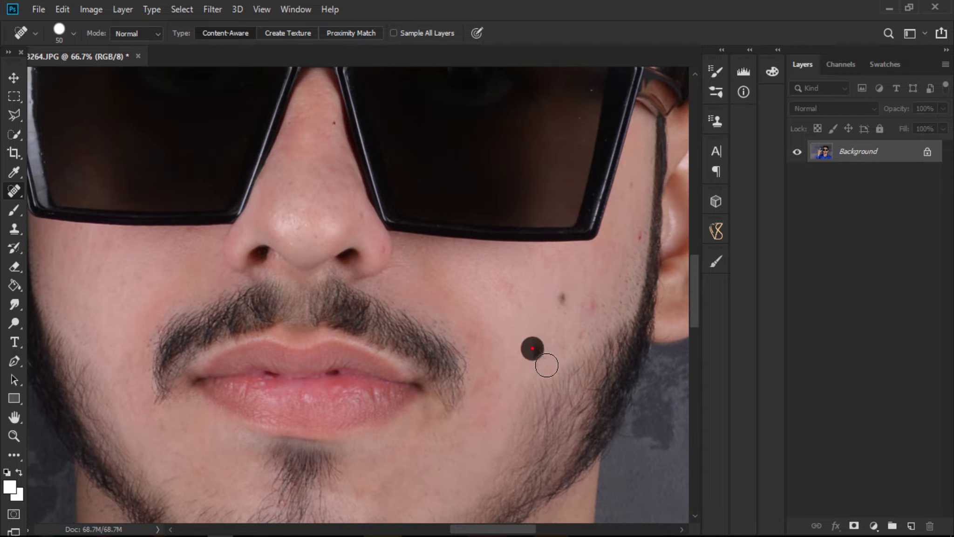
click(560, 288)
click(594, 298)
click(579, 334)
click(562, 296)
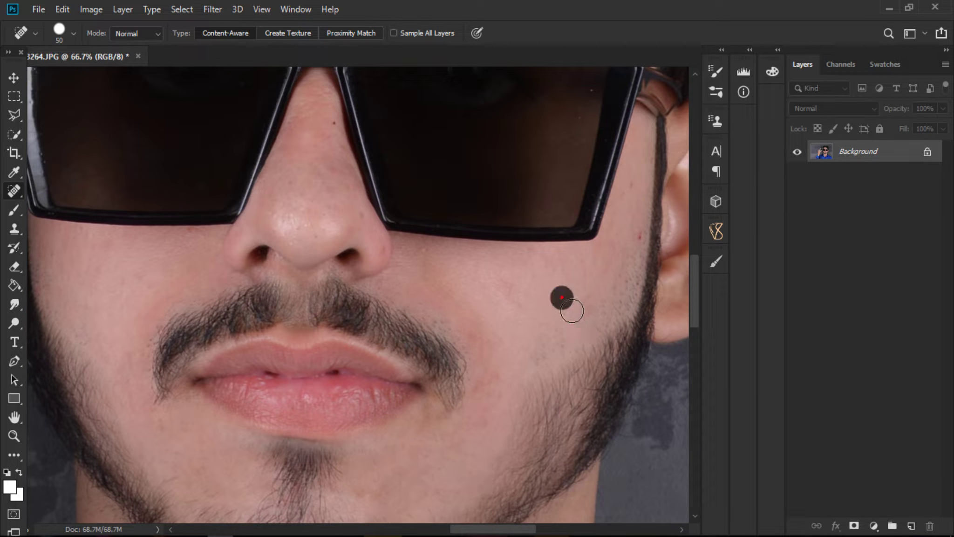
click(505, 285)
scroll(596, 289, up, 3)
scroll(596, 289, right, 2)
click(568, 307)
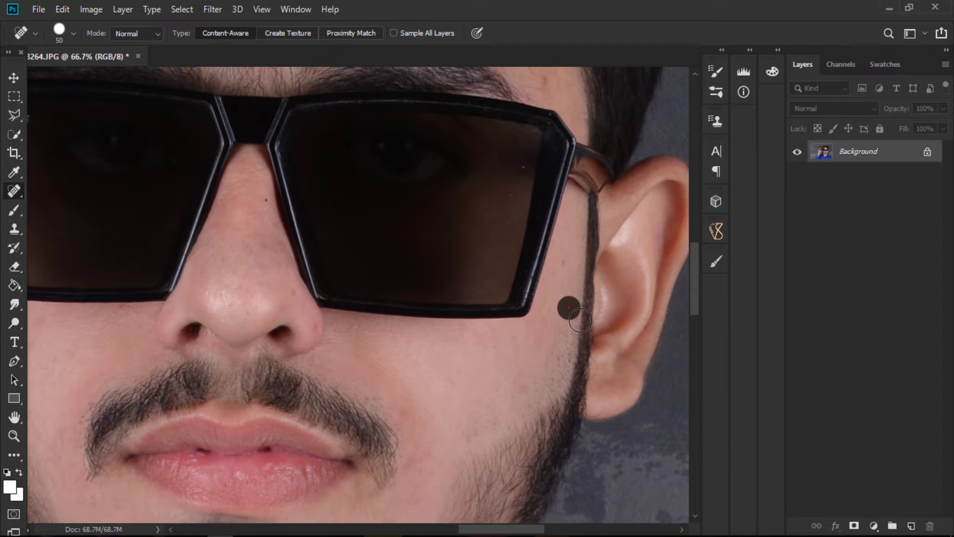
click(568, 261)
Heal the two small blemishes beside the nose.
scroll(567, 261, up, 3)
scroll(568, 261, left, 3)
click(367, 368)
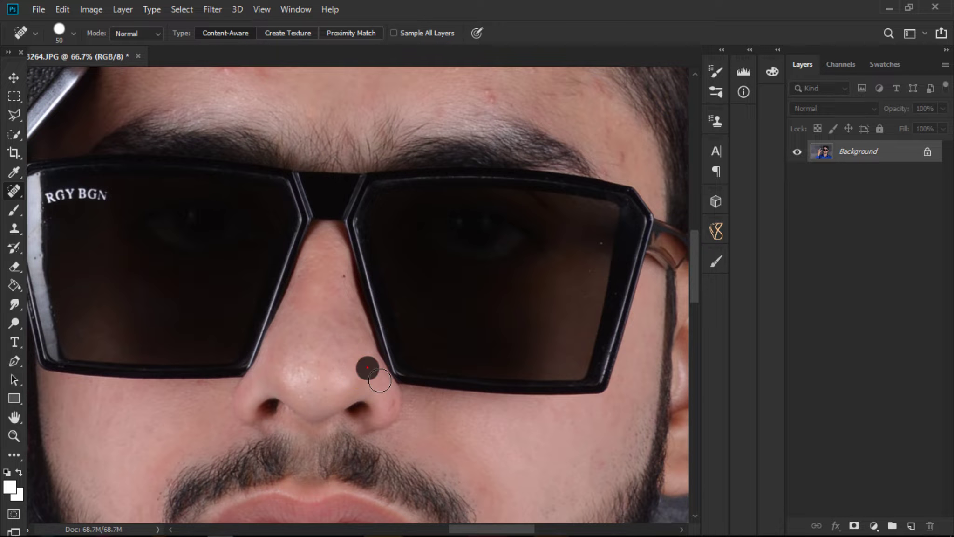
click(399, 414)
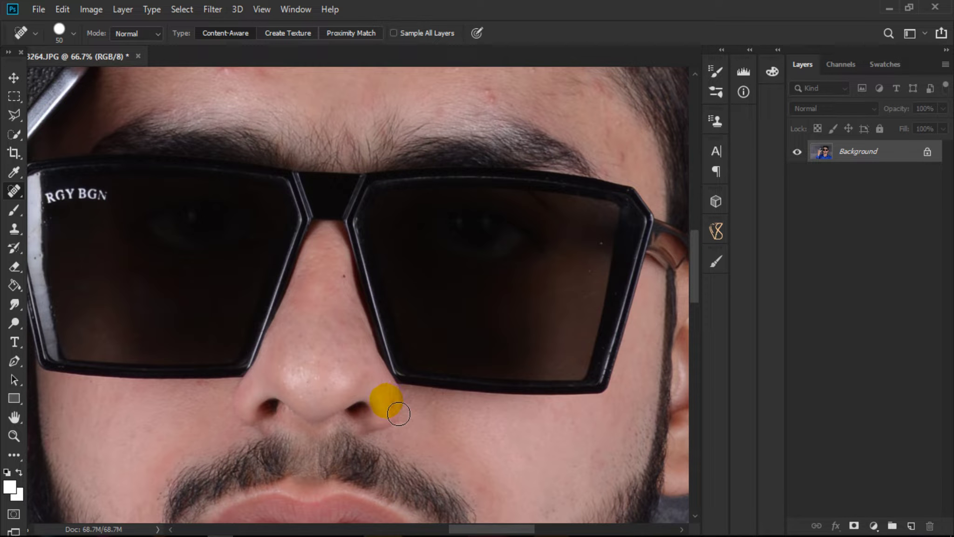
Heal the red spots across the centre and right side of the forehead.
scroll(510, 129, up, 5)
key(bracketleft)
click(510, 128)
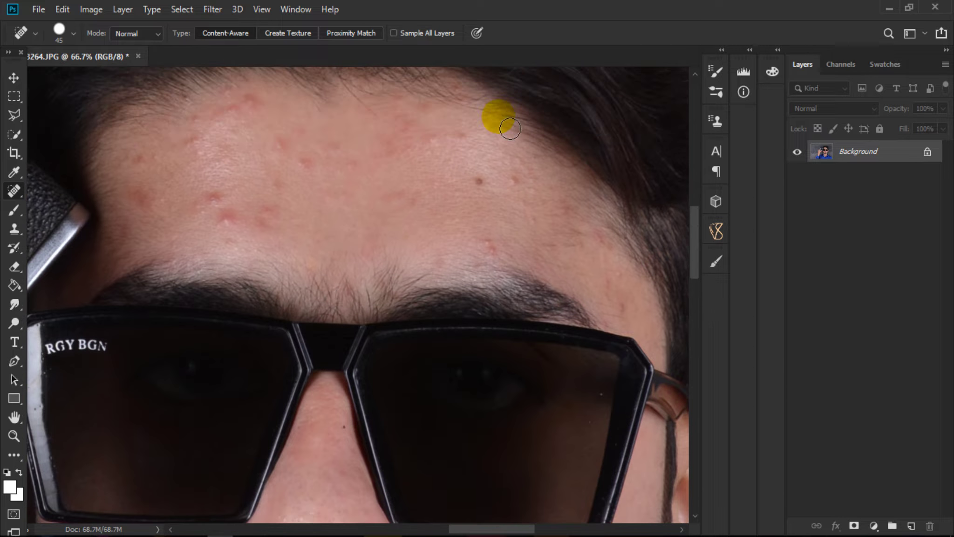
click(476, 180)
key(bracketright)
click(511, 180)
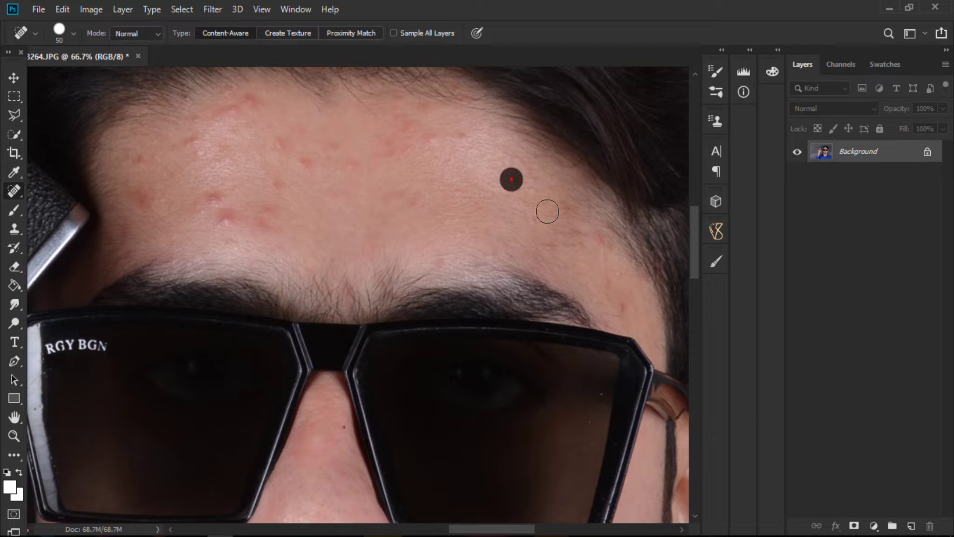
click(532, 213)
click(597, 236)
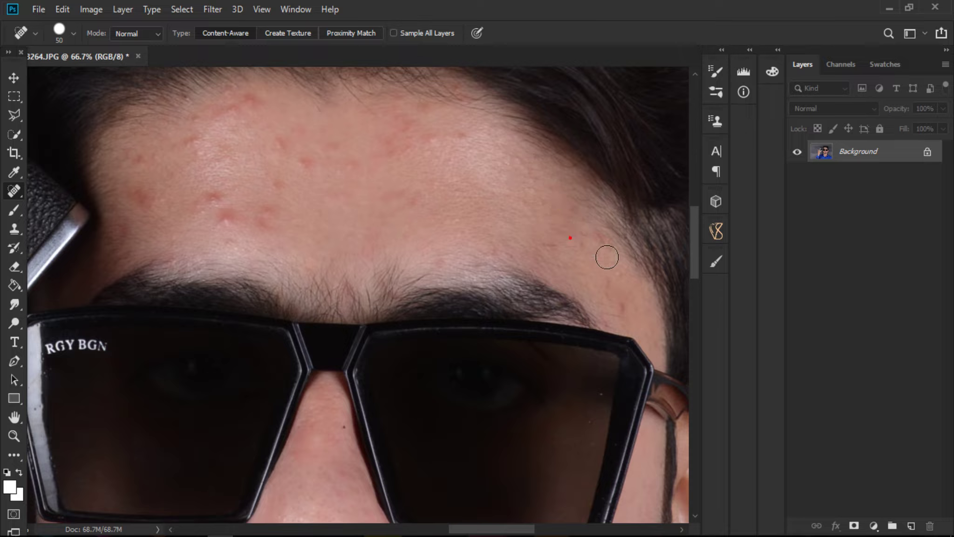
click(618, 305)
click(554, 252)
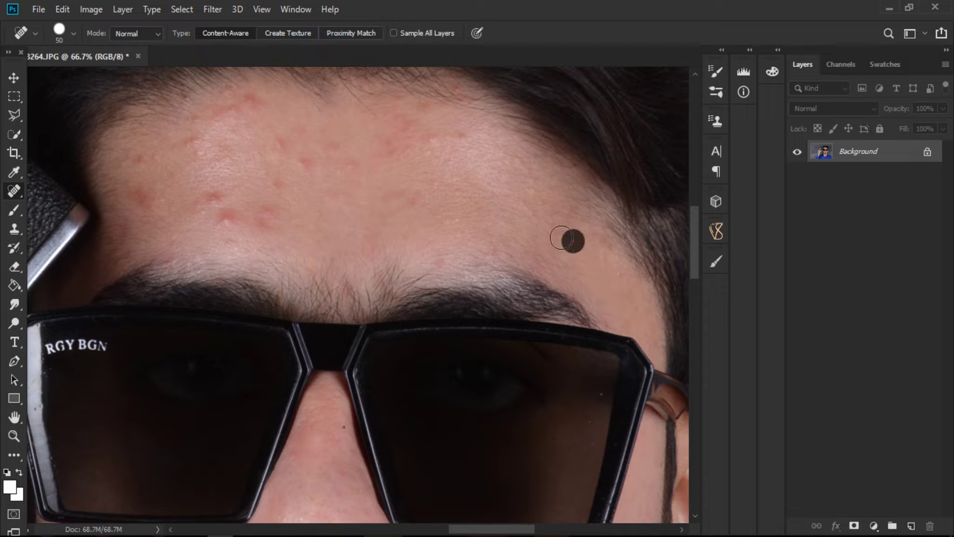
click(531, 204)
click(524, 174)
With a size-60 brush, heal the upper and mid-forehead blemishes up to the hairline.
key(bracketright)
click(462, 140)
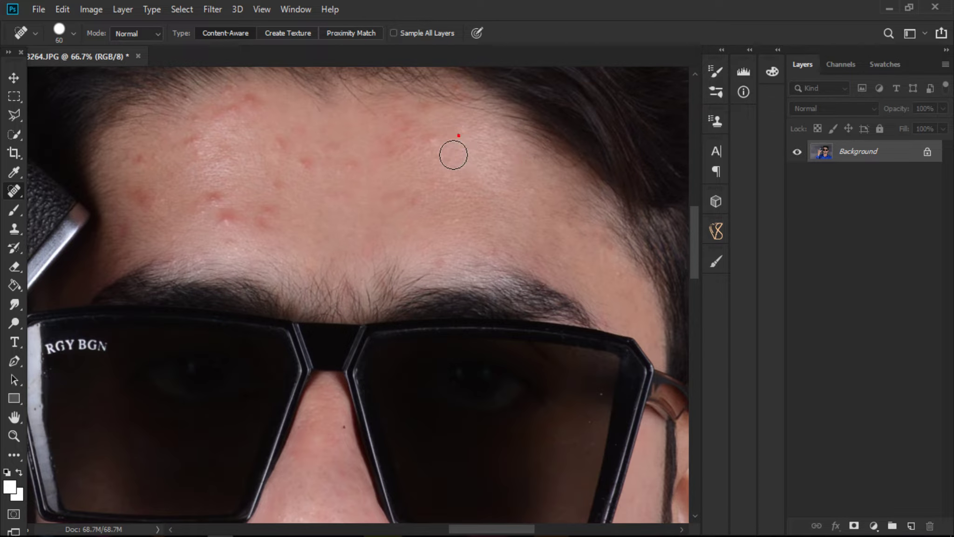
click(413, 134)
click(398, 151)
click(396, 191)
click(434, 178)
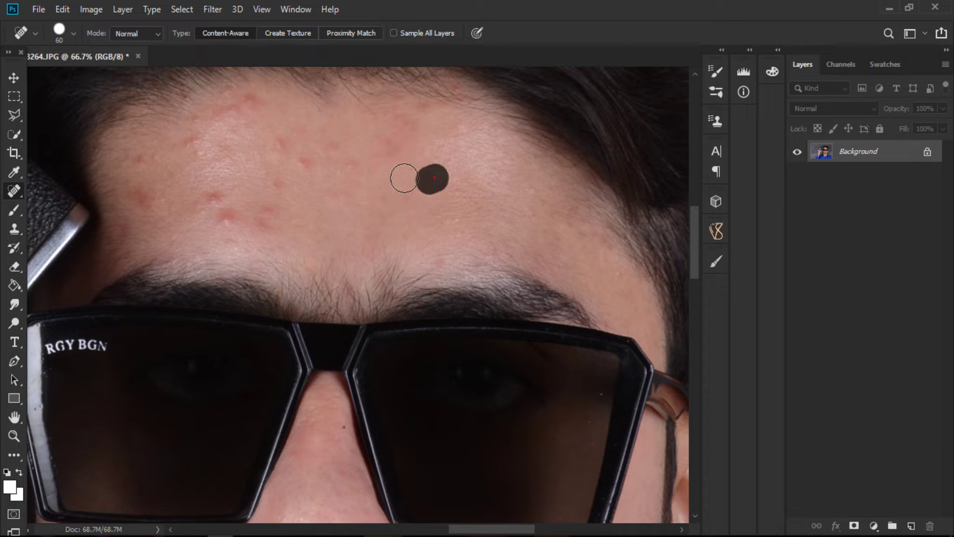
click(383, 149)
click(395, 118)
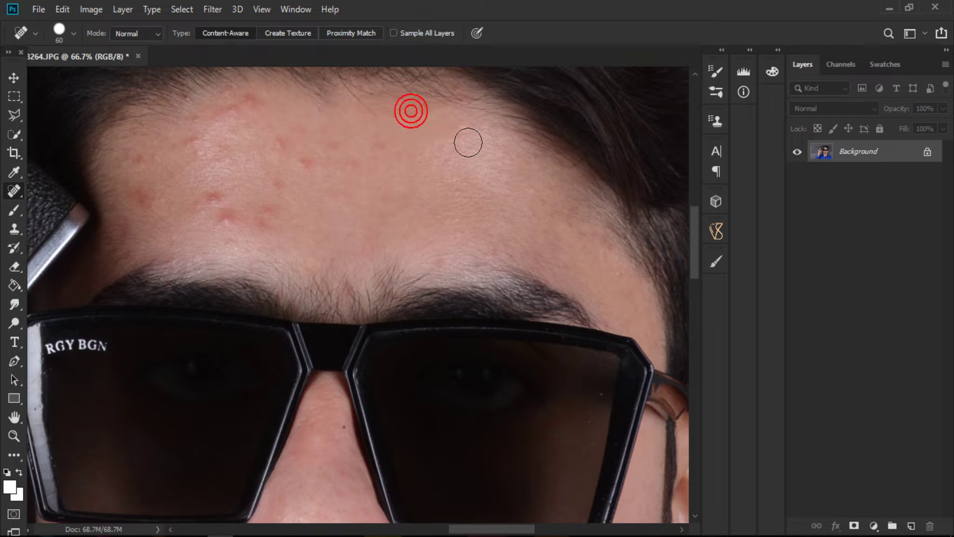
Heal the remaining blemishes on the left forehead and near the hairline.
key(bracketleft)
click(421, 105)
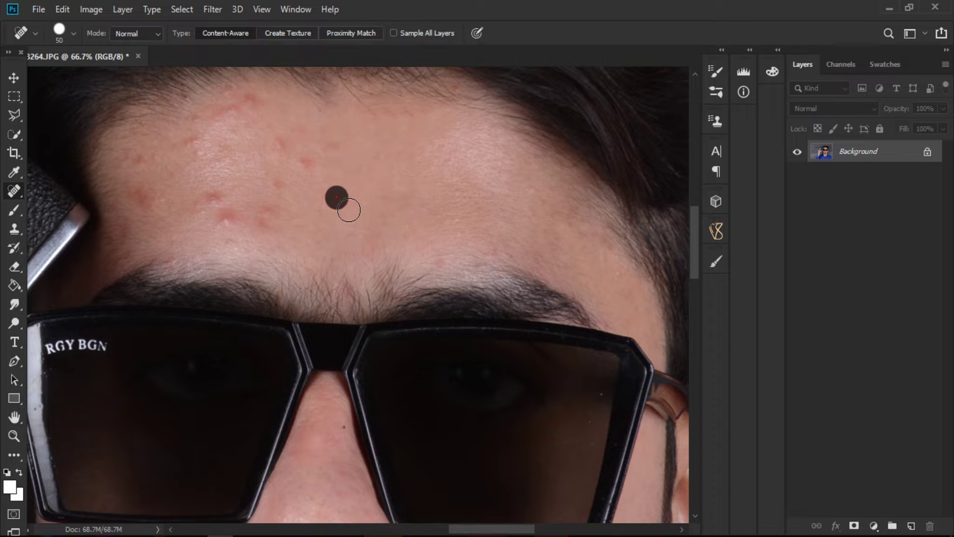
key(bracketright)
click(326, 146)
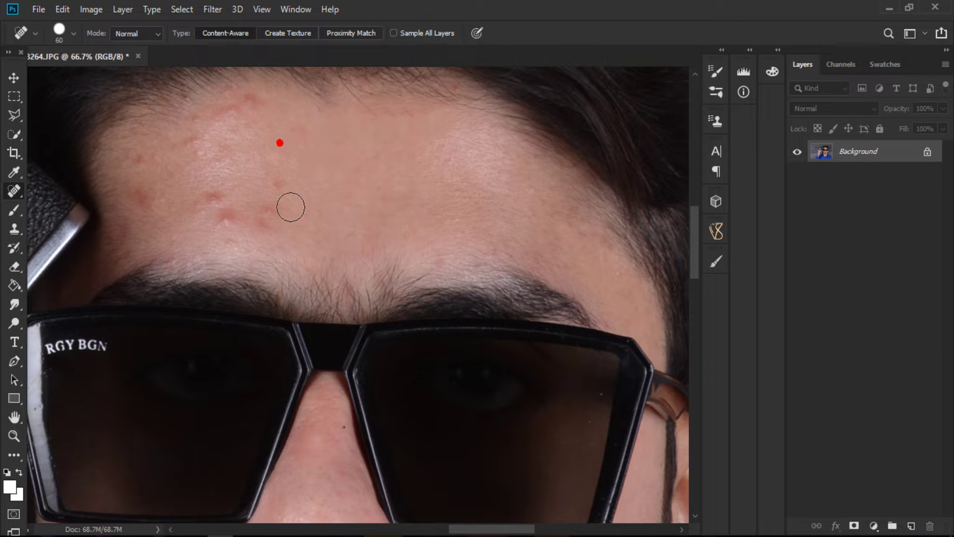
click(264, 224)
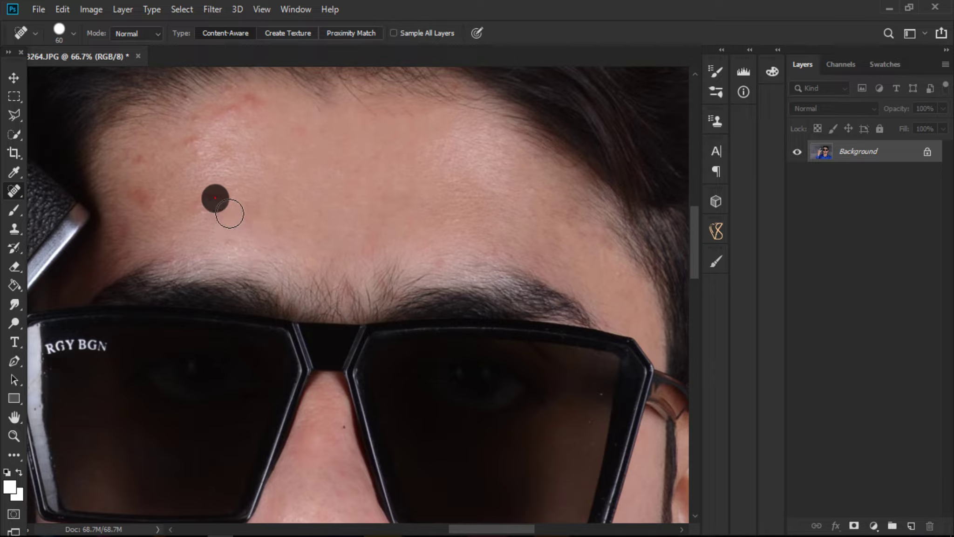
click(145, 198)
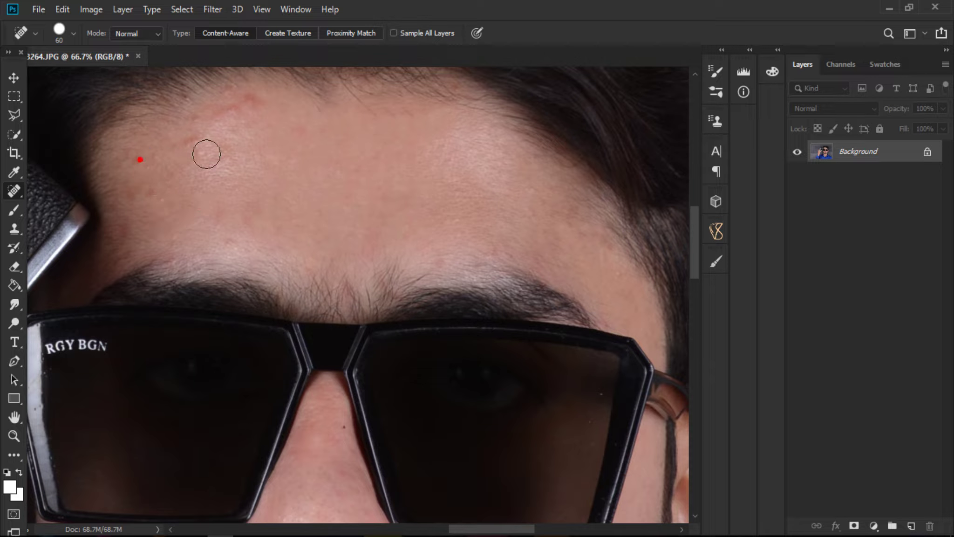
click(192, 139)
click(230, 103)
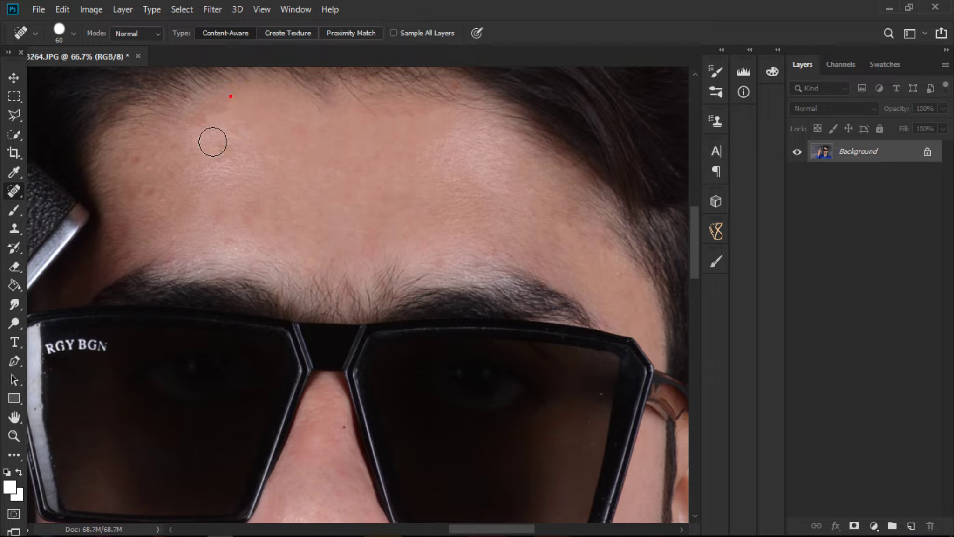
click(132, 157)
Heal the spot on the cheek beside the nose and one on the nose bridge.
scroll(526, 295, down, 2)
scroll(607, 260, down, 2)
scroll(504, 308, down, 1)
scroll(463, 296, down, 2)
click(453, 285)
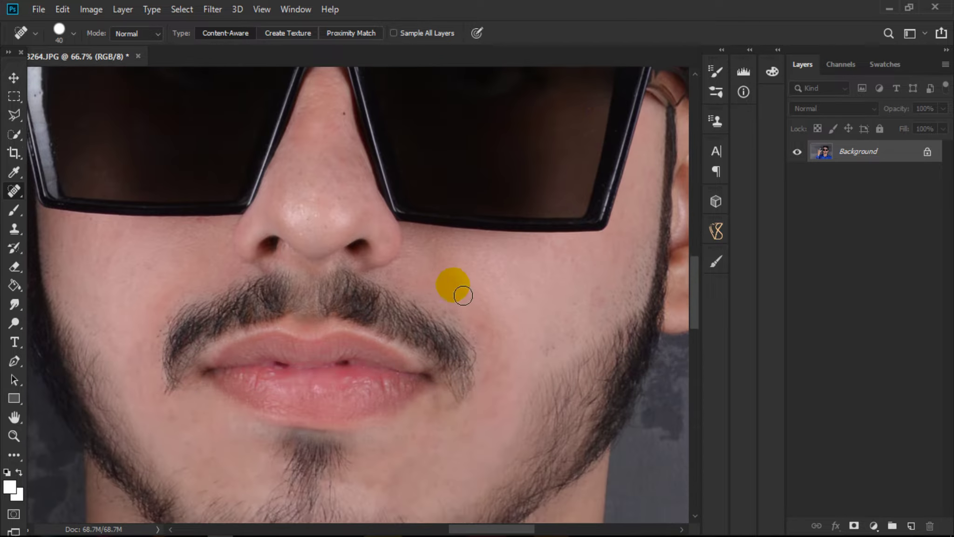
scroll(362, 283, up, 2)
click(371, 215)
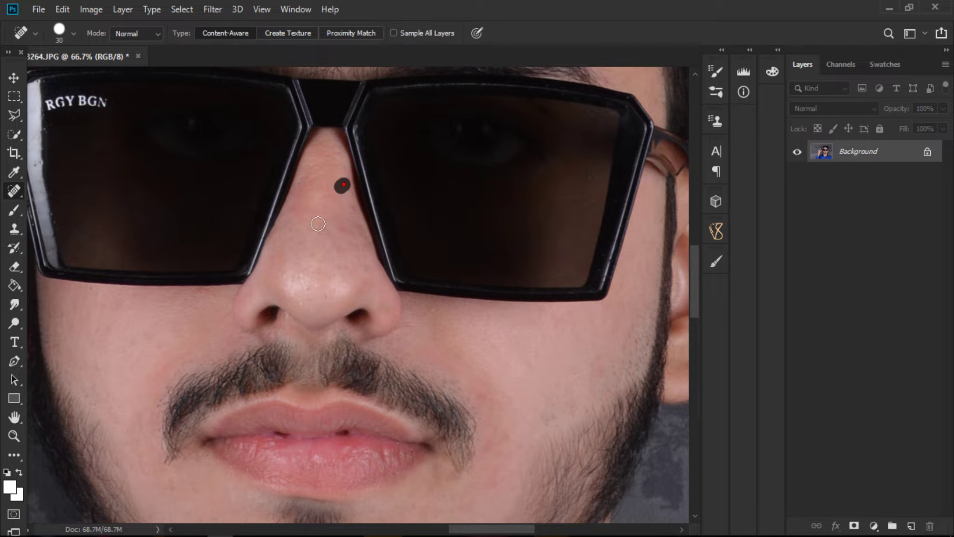
scroll(354, 280, up, 1)
scroll(354, 312, up, 3)
scroll(187, 284, up, 1)
scroll(70, 242, up, 1)
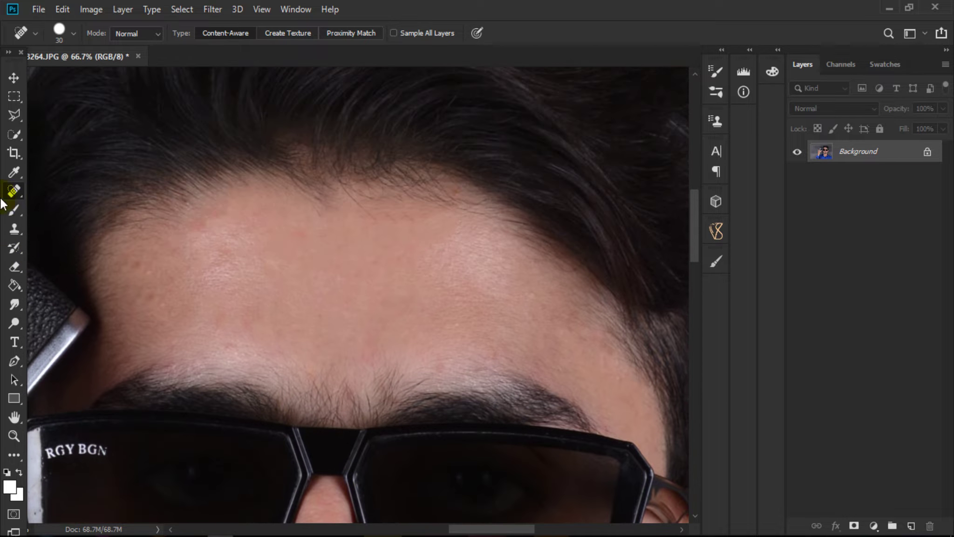
Select the Mixer Brush and duplicate the Background layer as Background copy.
right_click(12, 209)
click(70, 250)
drag(276, 271, 305, 270)
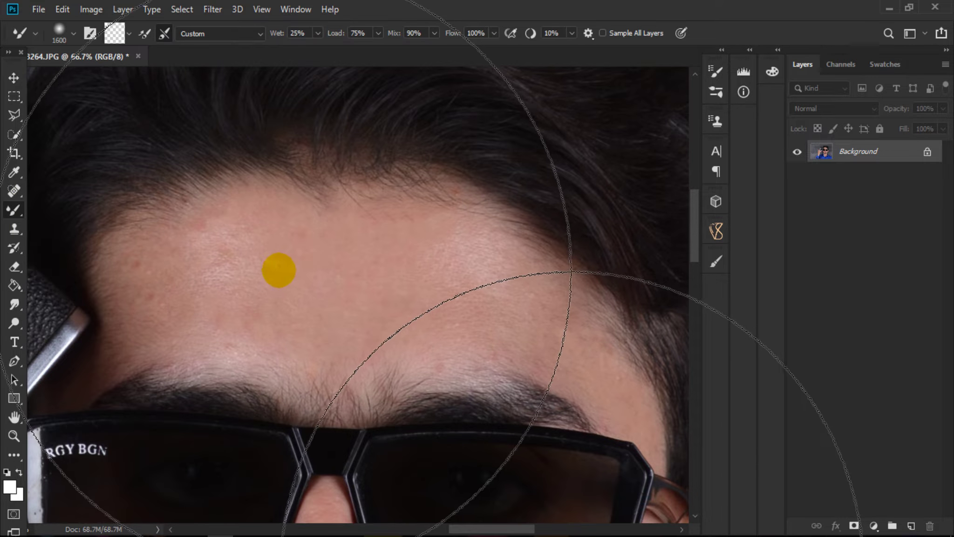
key(bracketleft)
drag(878, 161, 911, 525)
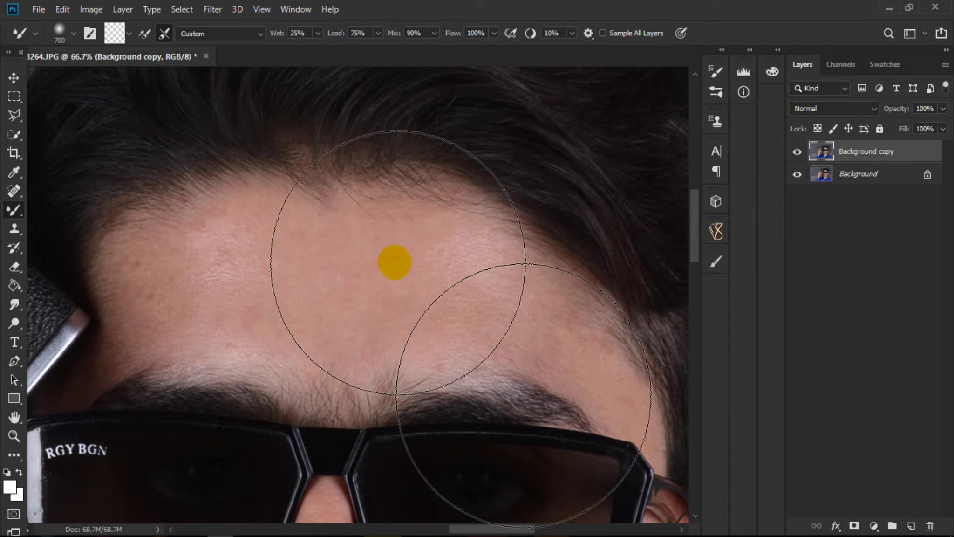
Blend the forehead and brow skin with a Mixer Brush sized 150–175.
mouse_move(394, 256)
mouse_down()
mouse_move(326, 283)
mouse_move(231, 283)
mouse_move(334, 282)
mouse_move(331, 245)
mouse_up()
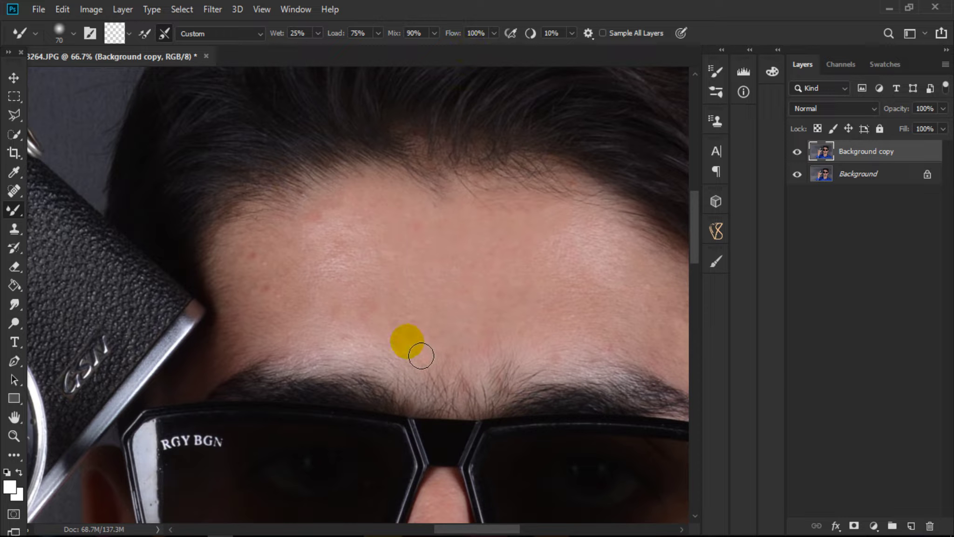
mouse_move(409, 346)
mouse_down()
mouse_move(345, 278)
mouse_move(217, 232)
mouse_up()
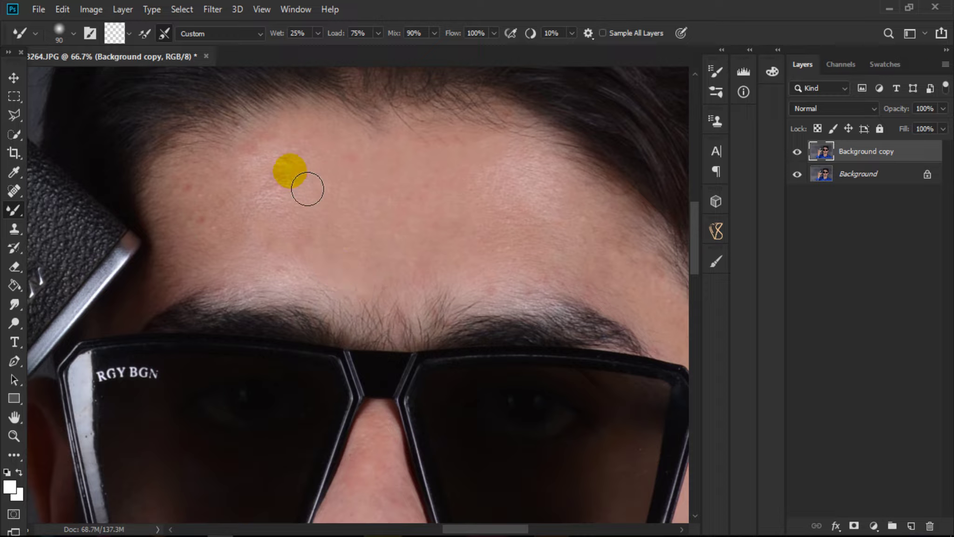
key(bracketright)
key(bracketright)
key(bracketright)
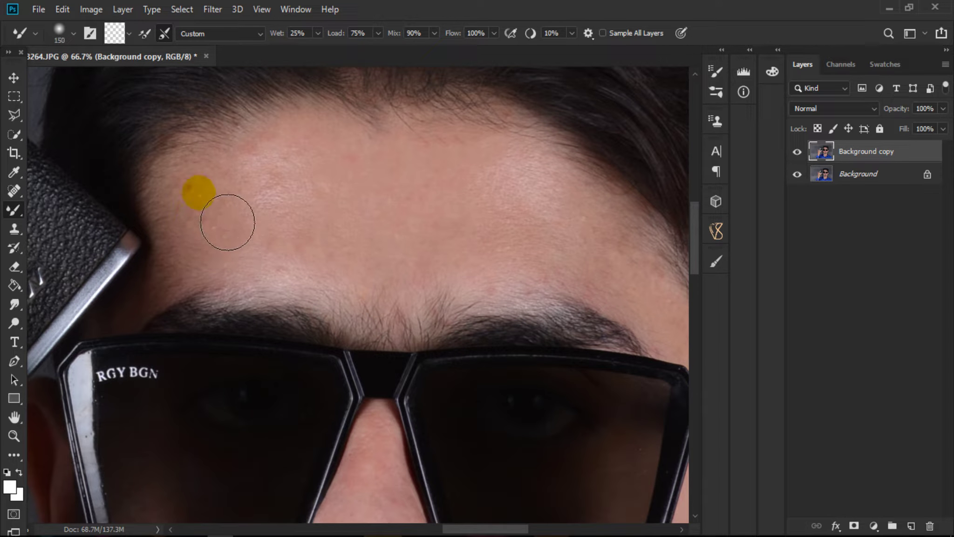
scroll(293, 217, up, 1)
key(bracketright)
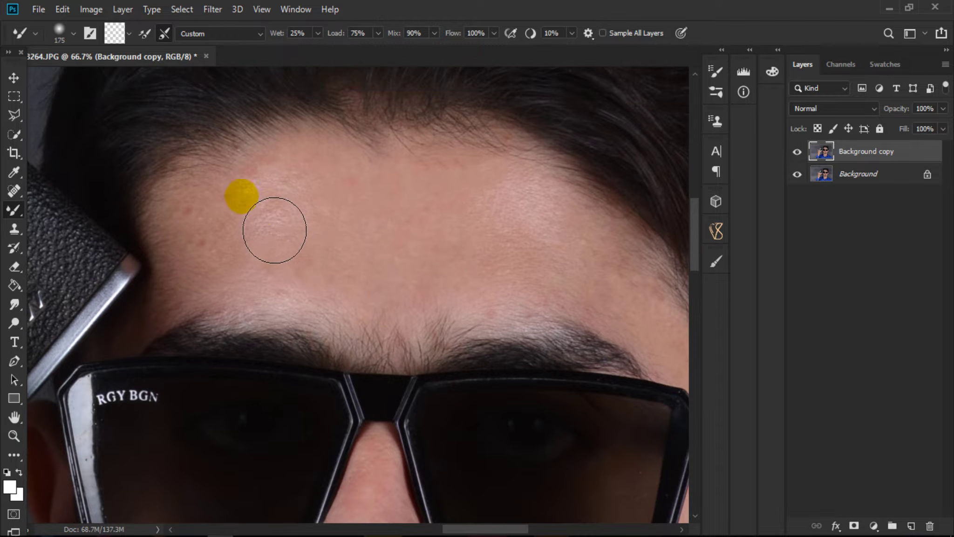
mouse_move(274, 230)
mouse_down()
mouse_move(258, 261)
mouse_move(233, 277)
mouse_move(277, 213)
mouse_move(214, 304)
mouse_up()
key(bracketleft)
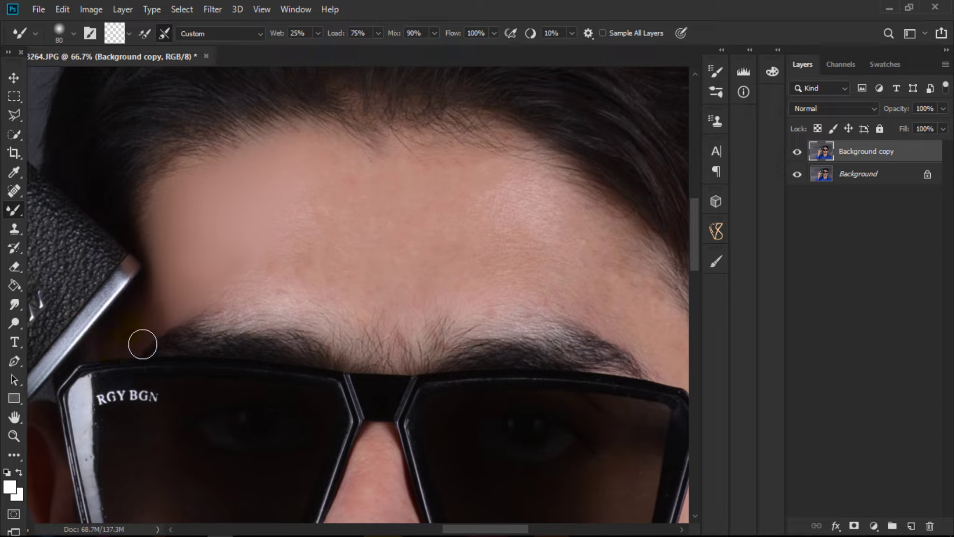
key(bracketright)
key(bracketright)
key(bracketright)
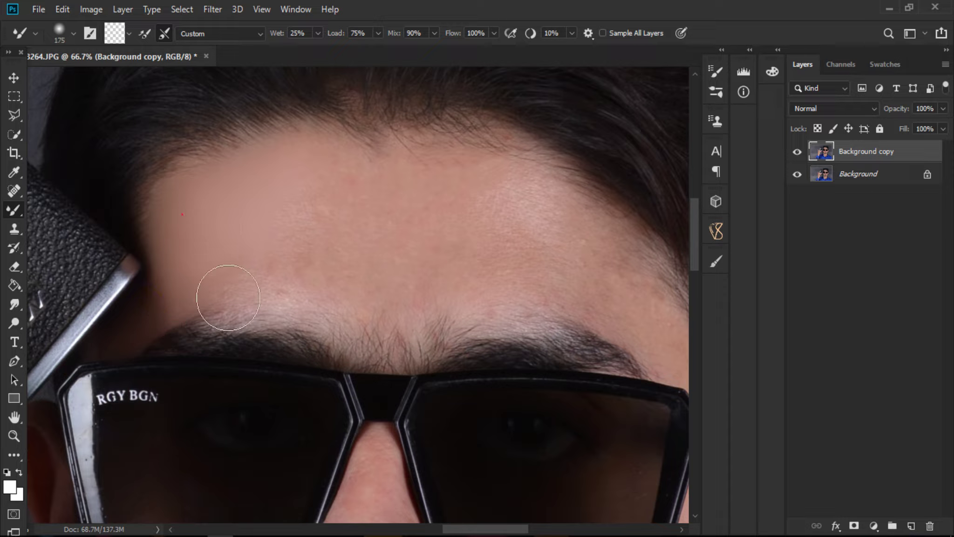
mouse_move(199, 264)
mouse_down()
mouse_move(252, 306)
mouse_move(320, 281)
mouse_up()
Smooth the upper and right forehead skin, varying the brush between 150 and 250.
key(bracketright)
mouse_move(279, 231)
mouse_down()
mouse_move(310, 214)
mouse_move(443, 330)
mouse_move(369, 305)
mouse_move(413, 265)
mouse_move(485, 238)
mouse_move(545, 255)
mouse_move(421, 317)
mouse_move(570, 320)
mouse_move(524, 230)
mouse_move(319, 224)
mouse_up()
key(bracketright)
key(bracketleft)
key(bracketleft)
key(bracketleft)
key(bracketright)
key(bracketright)
key(bracketleft)
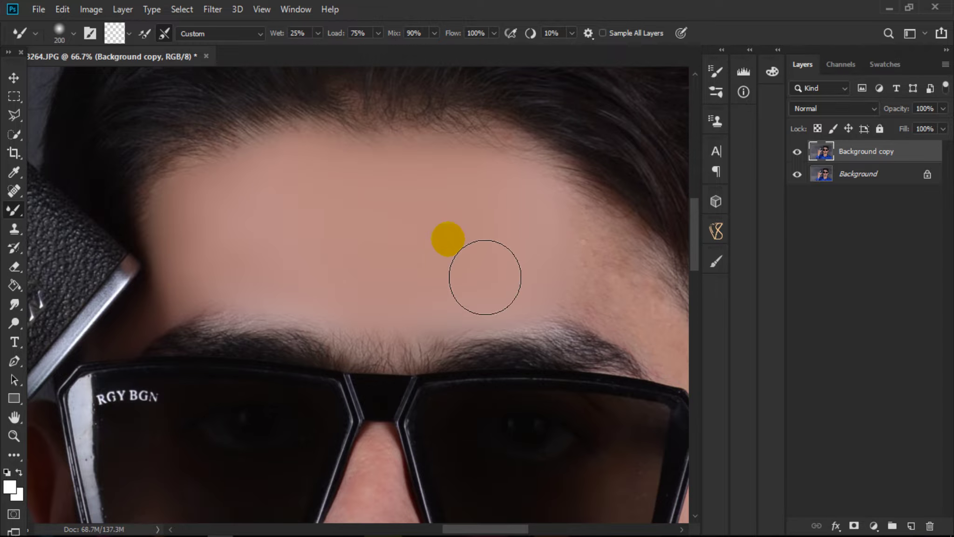
mouse_move(484, 273)
mouse_down()
mouse_move(415, 230)
mouse_move(468, 202)
mouse_up()
mouse_move(503, 252)
mouse_down()
mouse_move(545, 309)
mouse_move(511, 247)
mouse_up()
key(bracketleft)
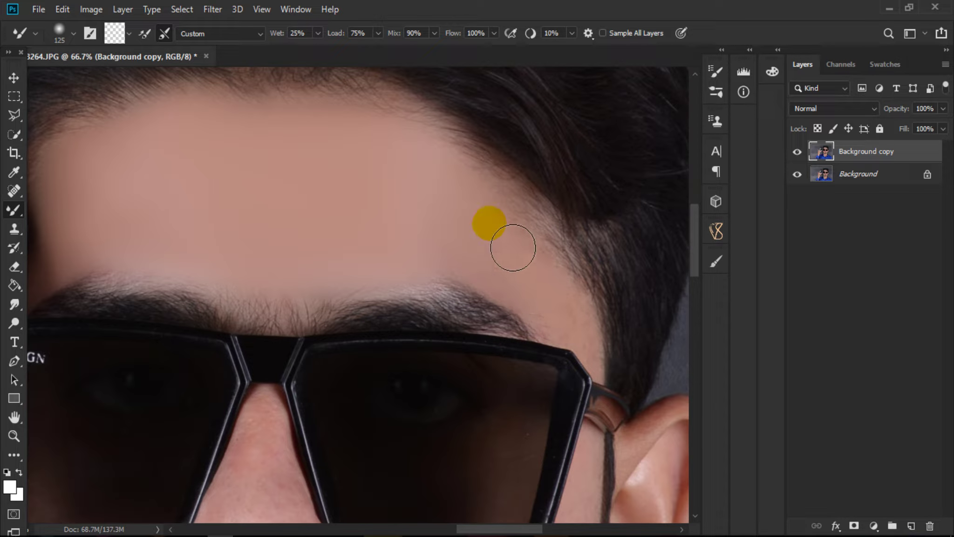
key(bracketright)
mouse_move(398, 243)
mouse_down()
mouse_move(468, 273)
mouse_move(459, 194)
mouse_up()
key(bracketright)
With the brush reduced to 90, blend the skin along the right lens edge.
drag(502, 252, 404, 168)
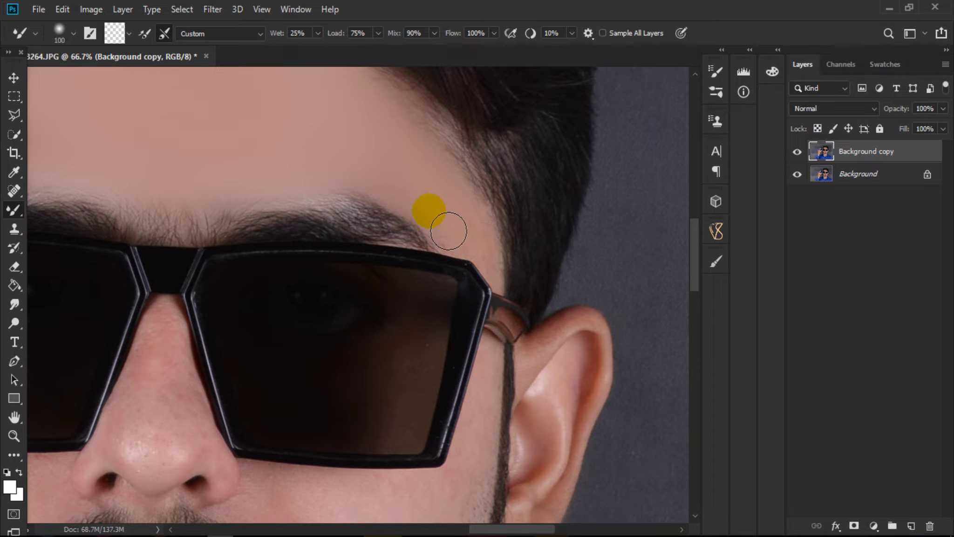
key(bracketleft)
key(bracketleft)
key(bracketleft)
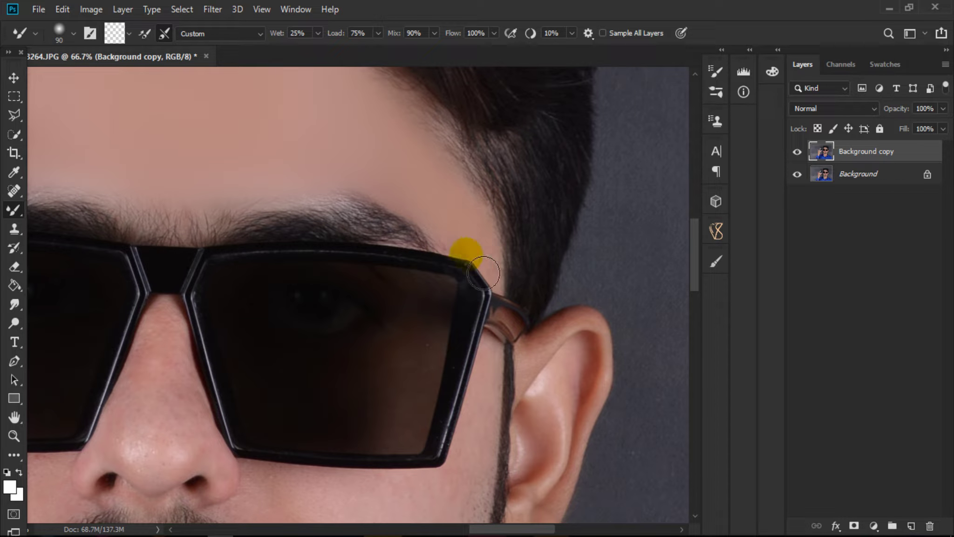
drag(378, 289, 565, 161)
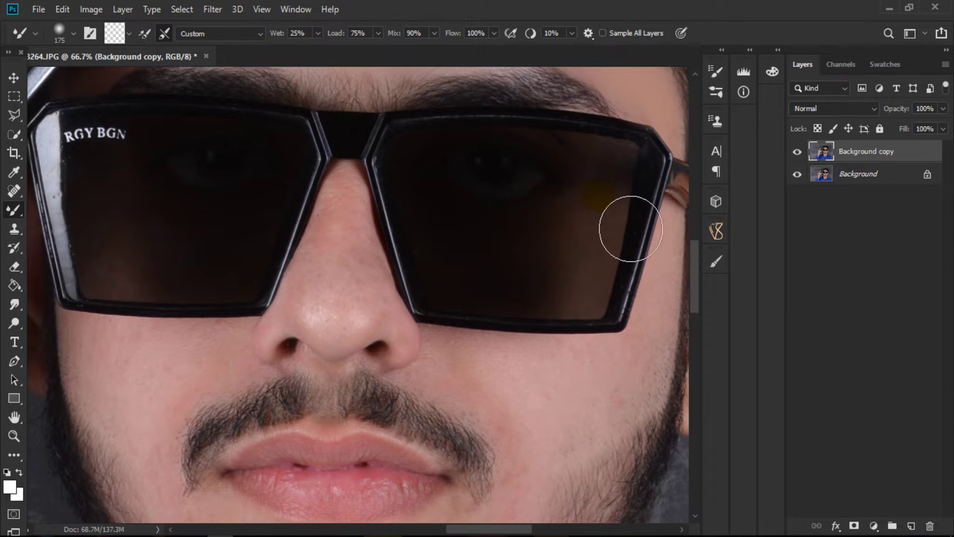
drag(631, 229, 614, 291)
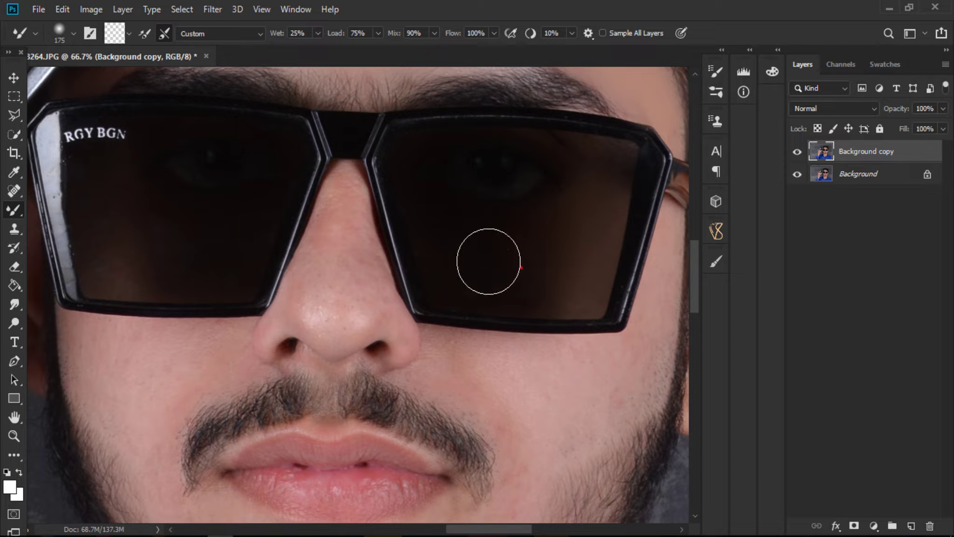
Smooth the skin up and across the nose bridge with a 90-size brush.
key(bracketleft)
mouse_move(259, 243)
mouse_down()
mouse_move(423, 278)
mouse_move(302, 319)
mouse_up()
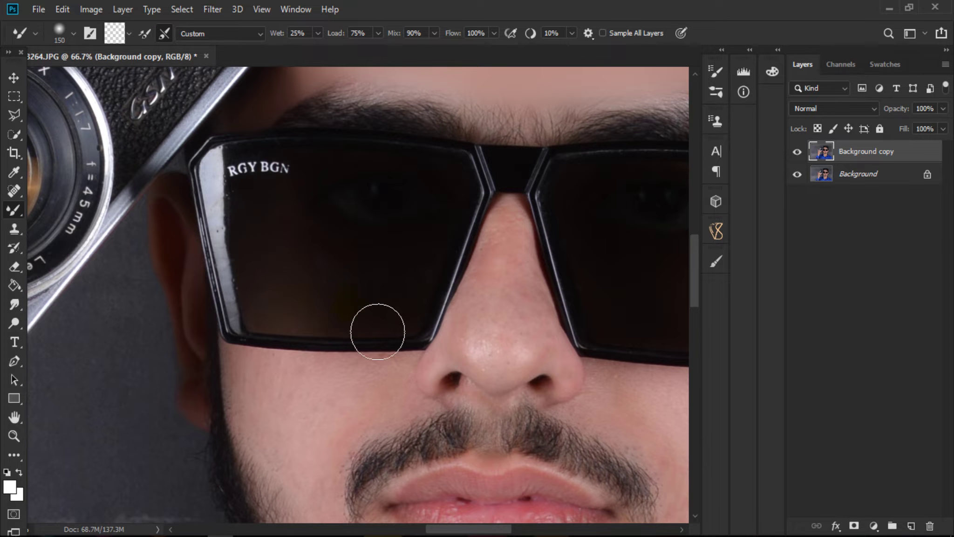
key(bracketleft)
key(bracketleft)
key(bracketleft)
mouse_move(527, 276)
mouse_down()
mouse_move(511, 252)
mouse_move(520, 236)
mouse_move(517, 332)
mouse_move(513, 283)
mouse_move(472, 368)
mouse_move(495, 359)
mouse_move(481, 343)
mouse_move(492, 356)
mouse_move(490, 347)
mouse_move(532, 324)
mouse_move(494, 361)
mouse_move(577, 375)
mouse_move(450, 372)
mouse_move(565, 348)
mouse_move(463, 293)
mouse_up()
mouse_move(554, 227)
mouse_down()
mouse_move(498, 324)
mouse_move(520, 277)
mouse_move(462, 361)
mouse_up()
key(bracketright)
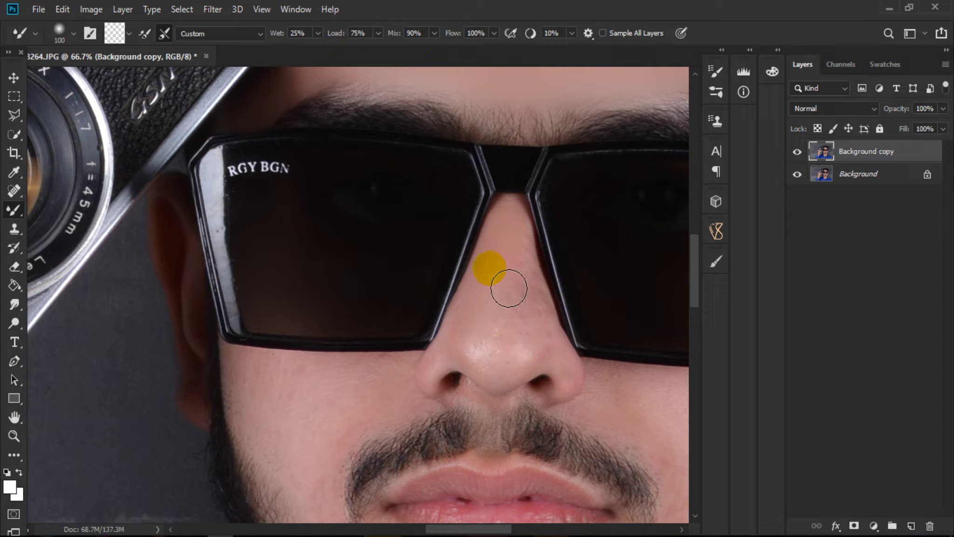
key(bracketleft)
key(bracketleft)
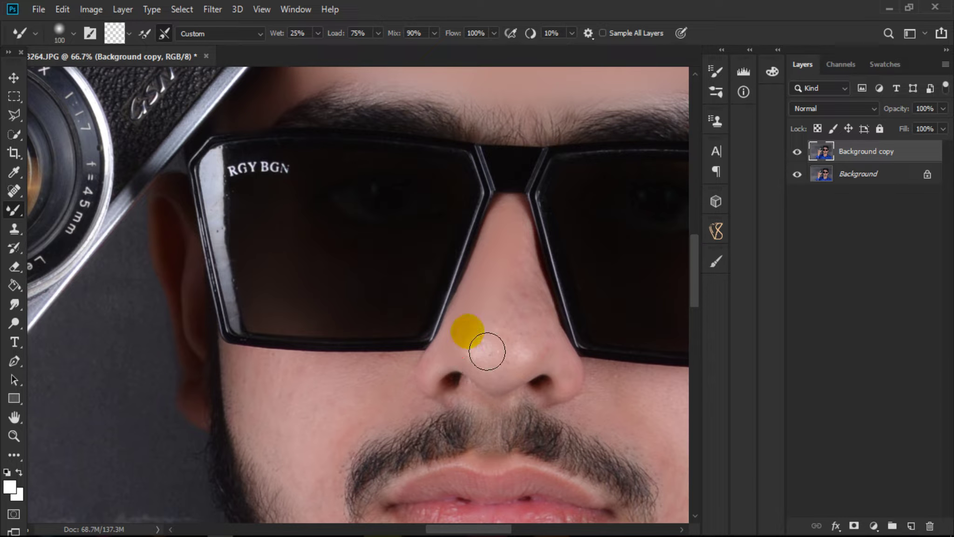
Blend the nose tip, right side and bridge down to the right nostril.
drag(499, 375, 537, 382)
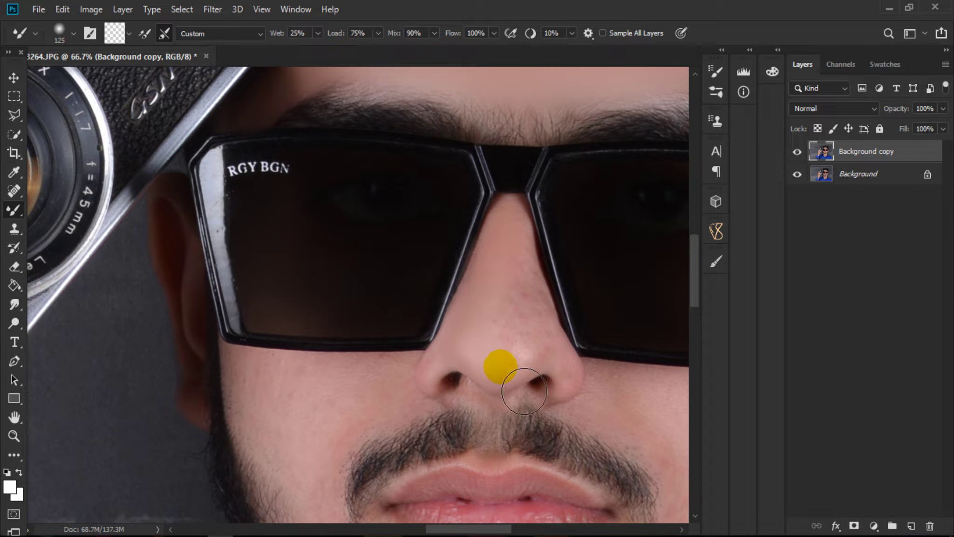
key(bracketleft)
drag(521, 265, 540, 366)
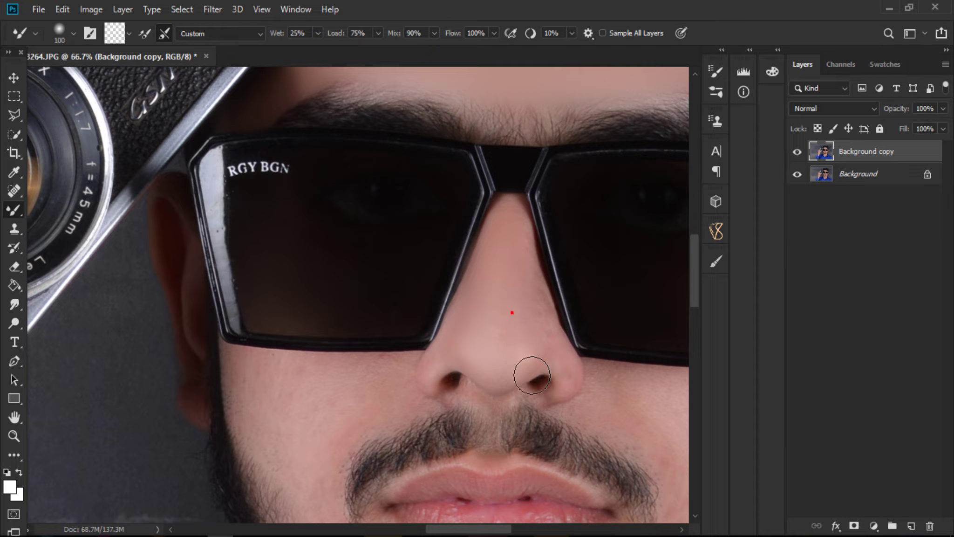
key(bracketleft)
key(bracketleft)
drag(541, 264, 511, 231)
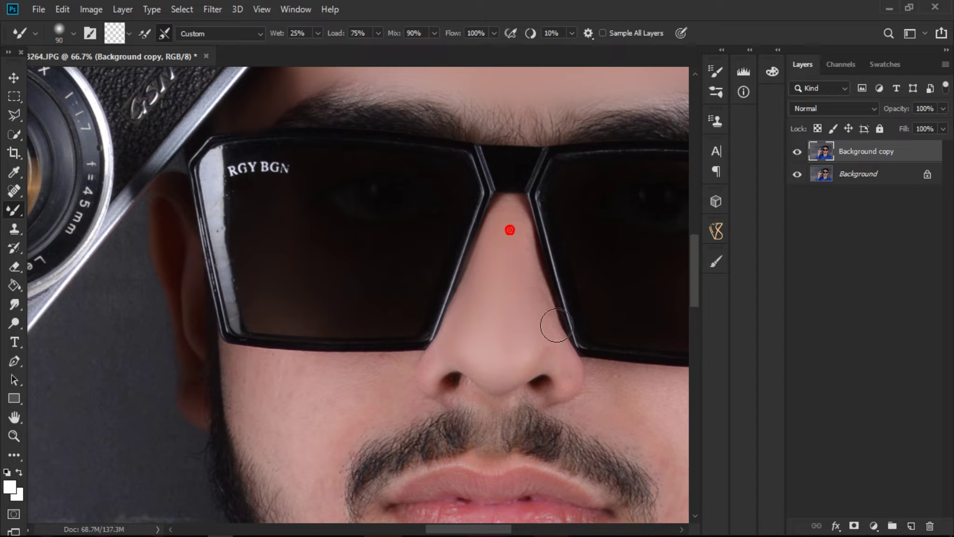
drag(527, 277, 556, 365)
key(bracketright)
mouse_move(499, 369)
mouse_down()
mouse_move(516, 388)
mouse_move(474, 353)
mouse_up()
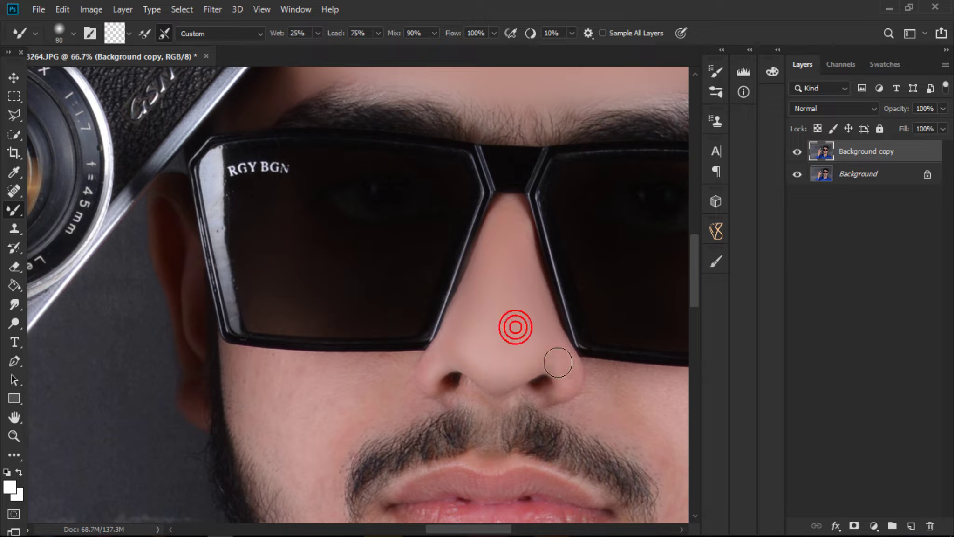
Smooth the nostril edge and right of the nose, then begin the left cheek.
key(bracketleft)
drag(549, 354, 575, 386)
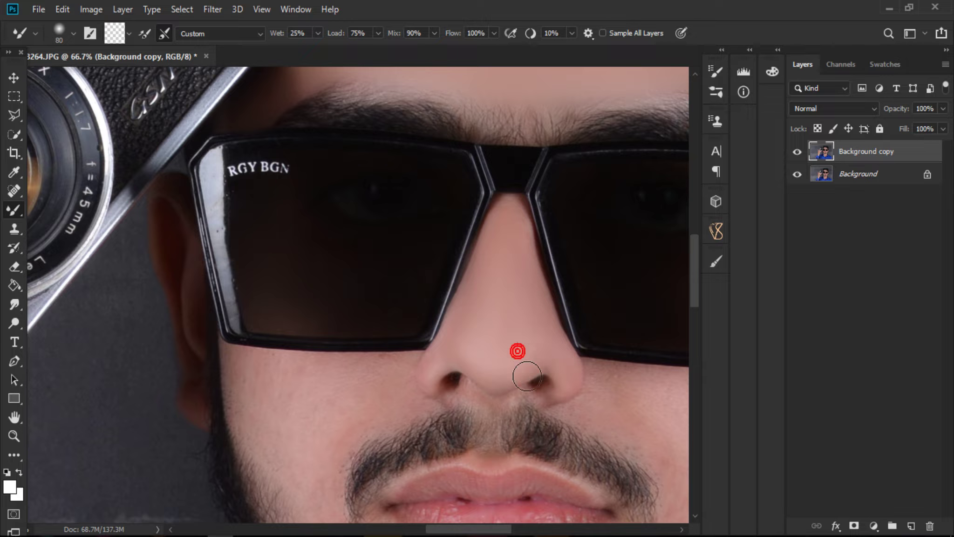
drag(540, 341, 555, 358)
drag(490, 277, 511, 298)
key(bracketleft)
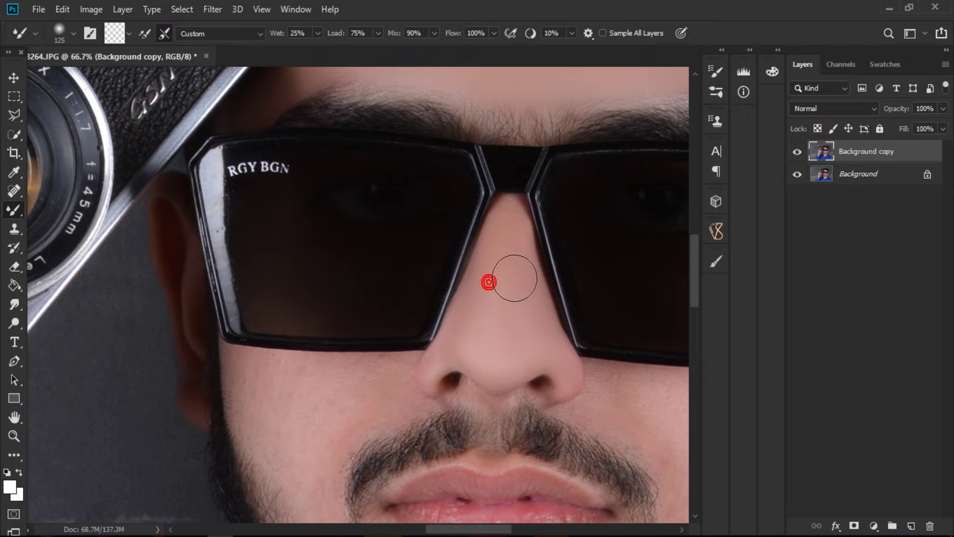
scroll(372, 336, down, 3)
mouse_move(230, 305)
mouse_down()
mouse_move(279, 352)
mouse_move(264, 371)
mouse_move(284, 434)
mouse_up()
scroll(275, 352, up, 2)
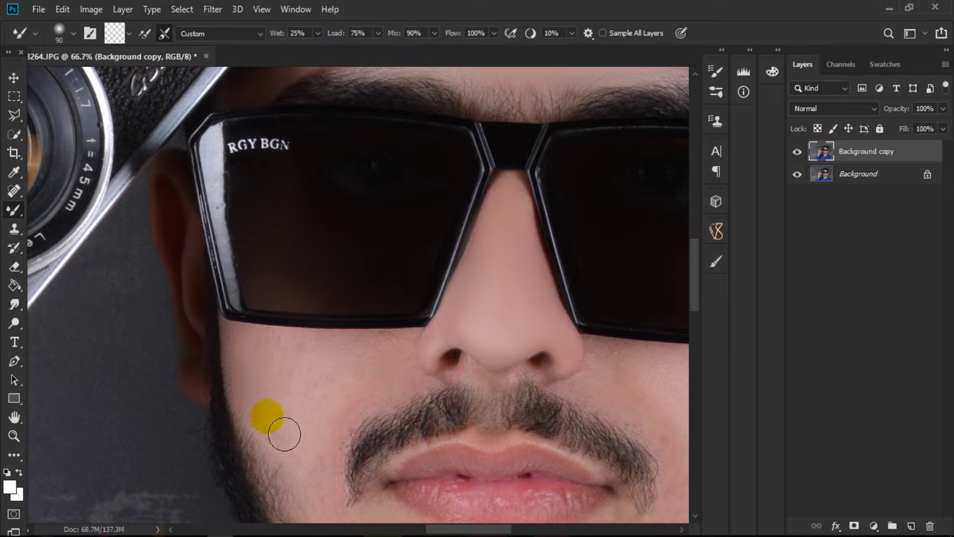
Smooth the upper cheek skin toward the nose and beside the nose bridge.
mouse_move(253, 370)
mouse_down()
mouse_move(273, 391)
mouse_move(319, 380)
mouse_move(309, 405)
mouse_move(343, 497)
mouse_move(366, 411)
mouse_move(404, 394)
mouse_move(315, 368)
mouse_up()
key(bracketleft)
key(bracketleft)
mouse_move(373, 355)
mouse_down()
mouse_move(418, 398)
mouse_move(385, 405)
mouse_move(419, 355)
mouse_up()
key(bracketleft)
key(bracketright)
drag(458, 287, 468, 299)
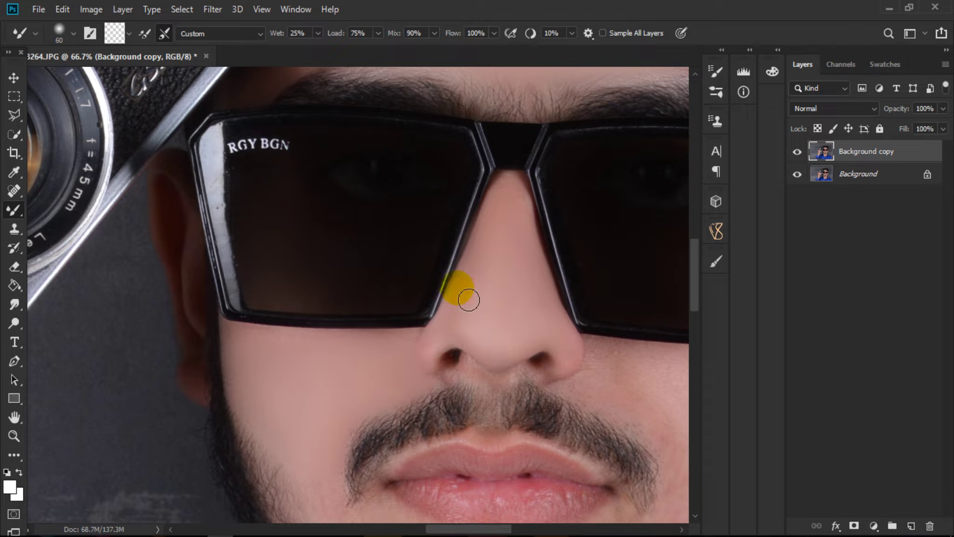
Smooth the lower cheek and chin skin toward the lip corner.
scroll(330, 431, down, 3)
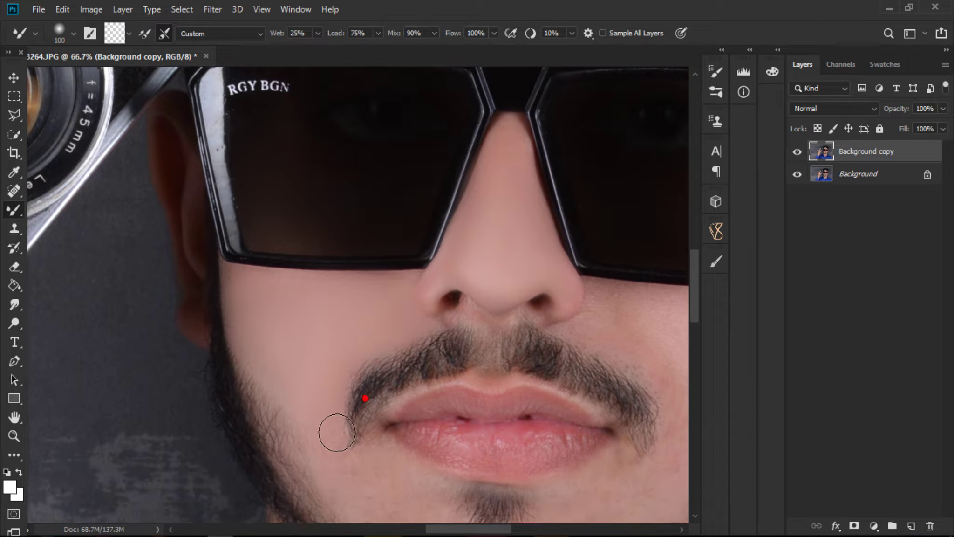
drag(329, 432, 336, 372)
key(bracketleft)
mouse_move(357, 457)
mouse_down()
mouse_move(366, 489)
mouse_move(445, 485)
mouse_up()
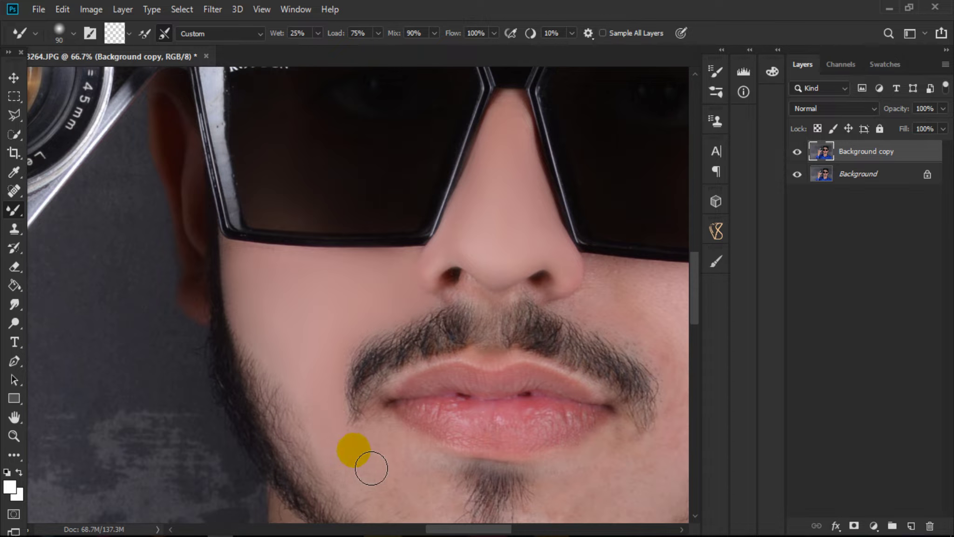
scroll(446, 485, down, 2)
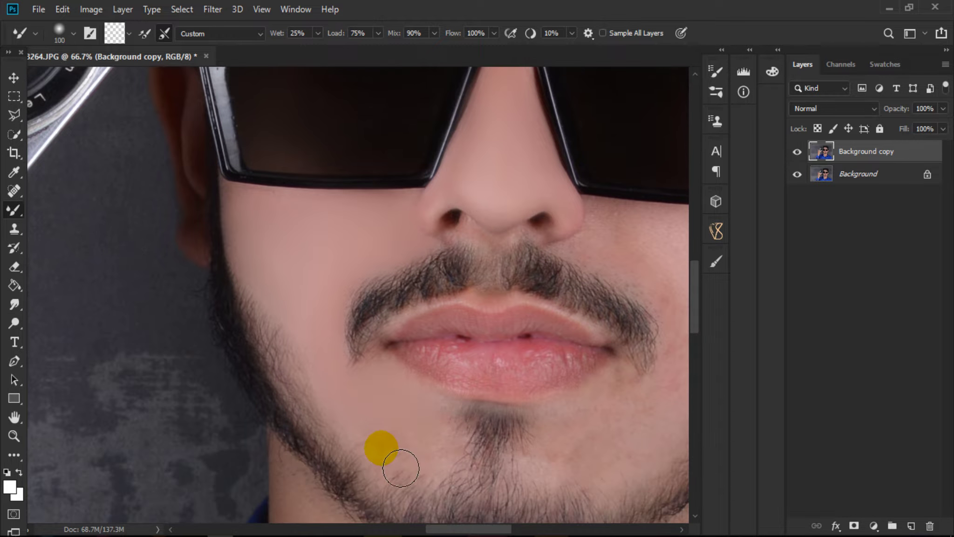
key(bracketright)
key(bracketright)
key(bracketright)
mouse_move(368, 421)
mouse_down()
mouse_move(426, 460)
mouse_move(334, 347)
mouse_move(286, 389)
mouse_up()
key(bracketleft)
key(bracketleft)
key(bracketleft)
scroll(345, 326, right, 5)
key(bracketright)
key(bracketright)
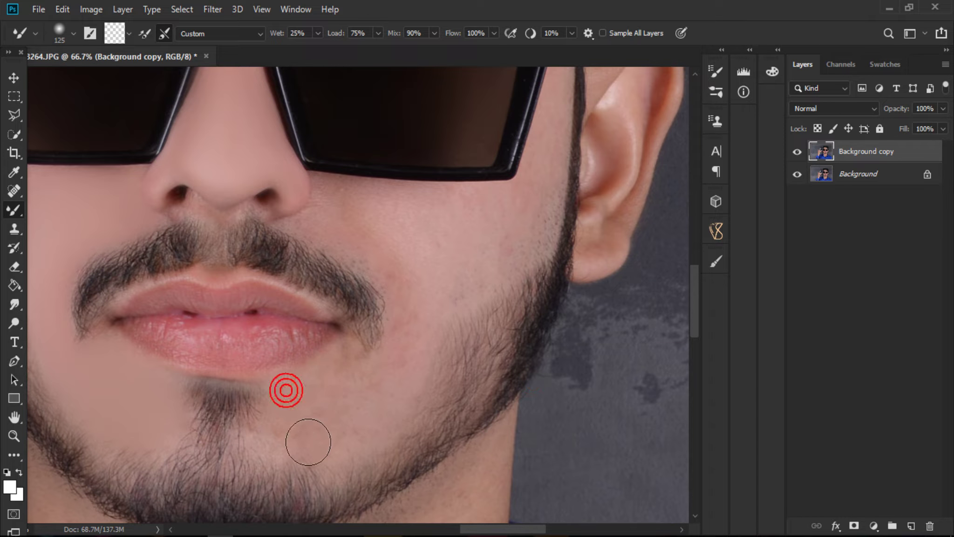
mouse_move(308, 441)
mouse_down()
mouse_move(365, 391)
mouse_move(353, 423)
mouse_move(288, 445)
mouse_move(184, 410)
mouse_up()
Blend more of the chin skin while repositioning the view.
key(bracketleft)
key(bracketright)
key(bracketright)
scroll(363, 419, up, 2)
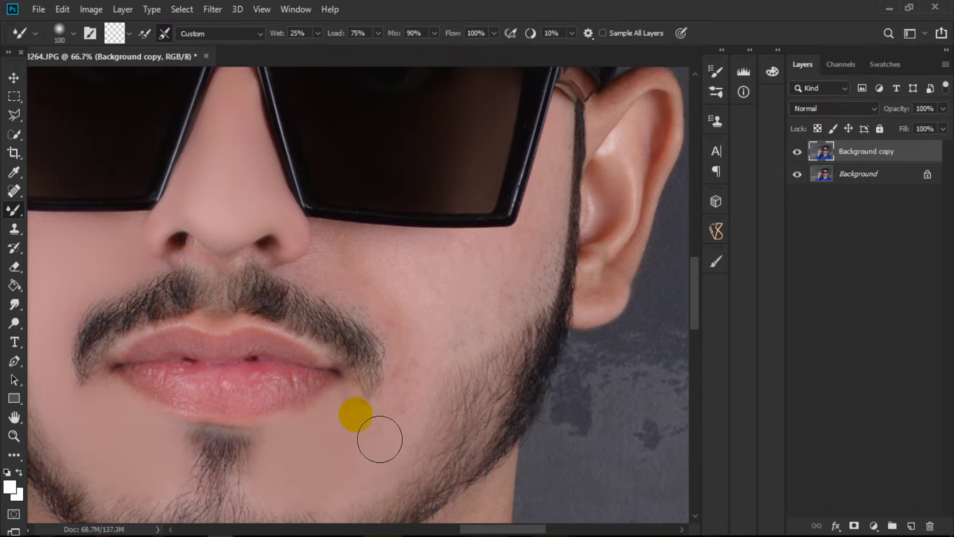
mouse_move(373, 422)
mouse_down()
mouse_move(312, 483)
mouse_move(400, 447)
mouse_up()
scroll(492, 357, up, 3)
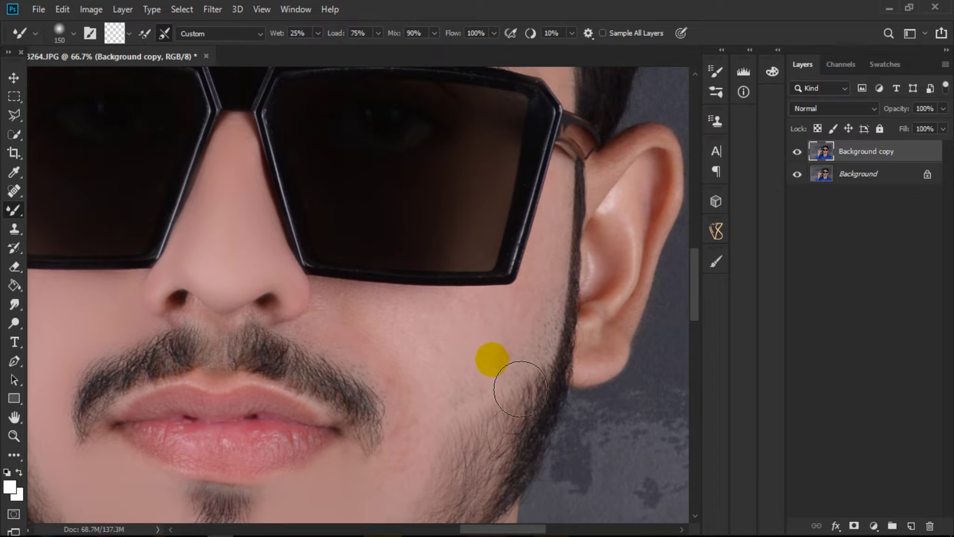
scroll(467, 361, right, 2)
key(bracketleft)
scroll(467, 361, up, 2)
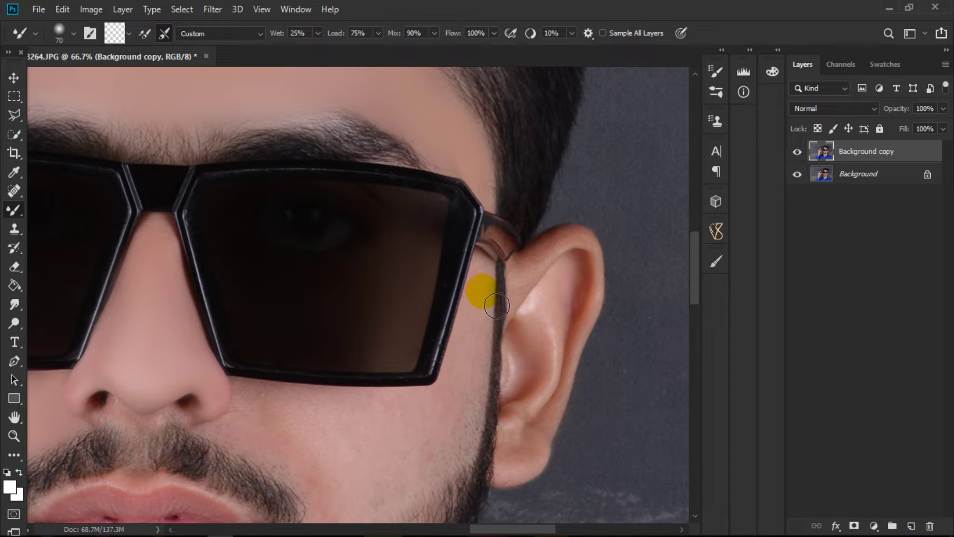
scroll(496, 305, down, 3)
key(bracketright)
key(bracketright)
key(bracketright)
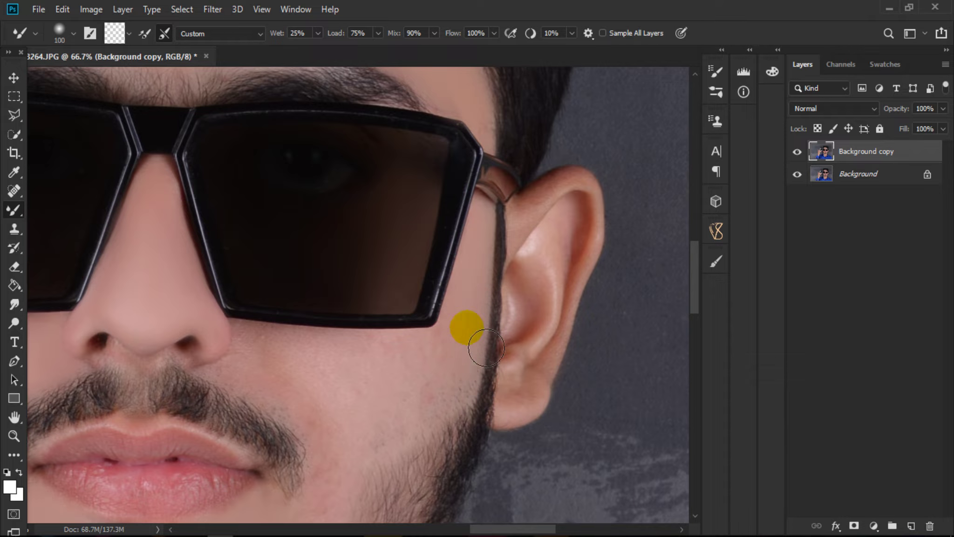
Blend the cheek skin along the beard edge and under the glasses.
drag(486, 348, 485, 387)
key(bracketright)
mouse_move(440, 419)
mouse_down()
mouse_move(475, 402)
mouse_move(432, 426)
mouse_up()
mouse_move(415, 388)
mouse_down()
mouse_move(360, 372)
mouse_move(380, 379)
mouse_move(359, 413)
mouse_up()
mouse_move(373, 462)
mouse_down()
mouse_move(385, 473)
mouse_move(415, 436)
mouse_move(351, 451)
mouse_move(348, 472)
mouse_move(320, 424)
mouse_move(265, 396)
mouse_move(315, 373)
mouse_move(293, 366)
mouse_move(231, 380)
mouse_move(260, 344)
mouse_up()
key(bracketleft)
key(bracketleft)
key(bracketleft)
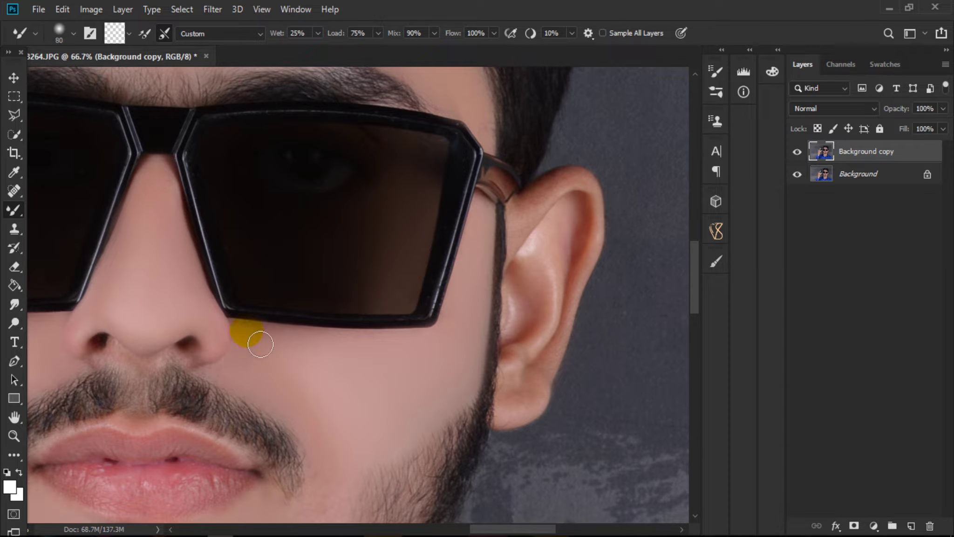
key(bracketright)
key(bracketright)
key(bracketright)
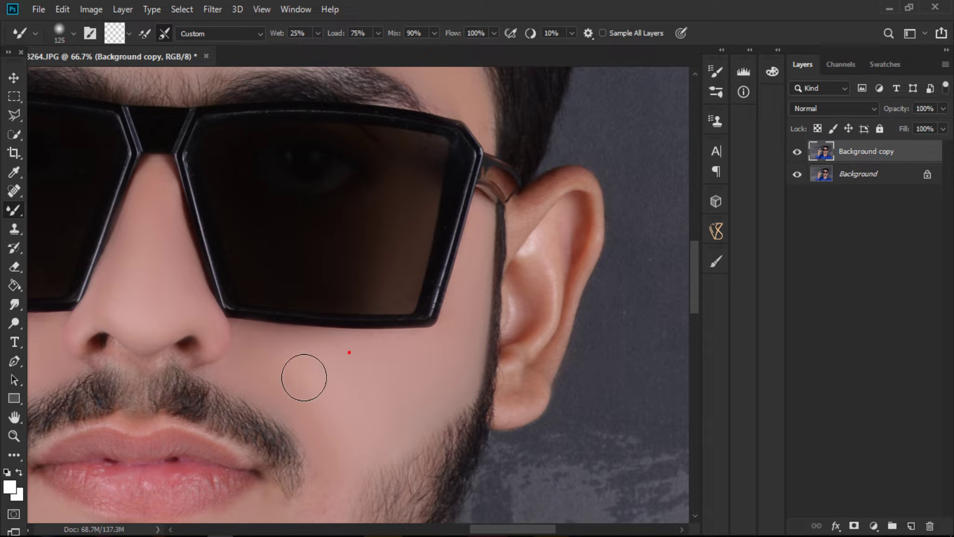
Soften chin spots and the skin above the chin beard.
mouse_move(344, 439)
mouse_down()
mouse_move(351, 494)
mouse_move(372, 441)
mouse_up()
scroll(358, 376, down, 3)
key(bracketleft)
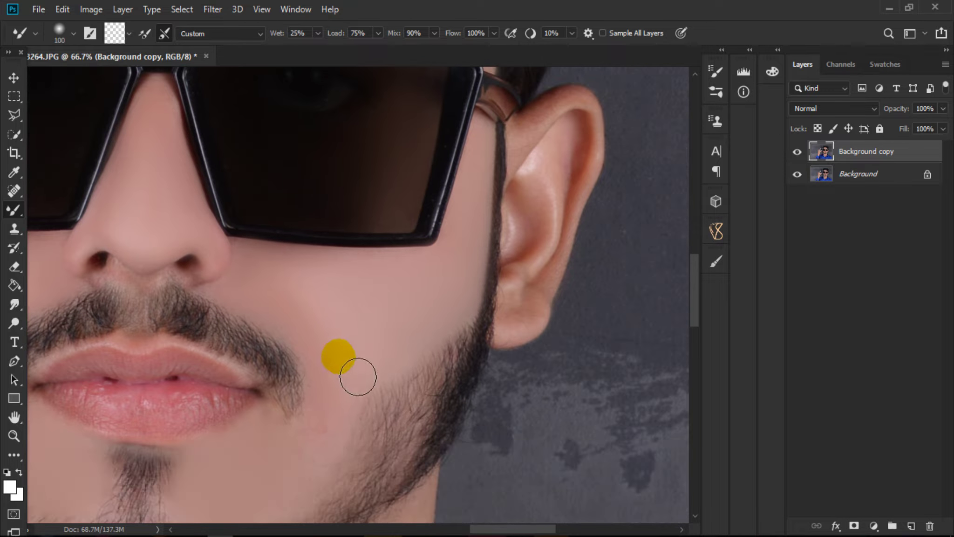
key(bracketright)
mouse_move(325, 466)
mouse_down()
mouse_move(318, 452)
mouse_move(284, 443)
mouse_move(379, 340)
mouse_move(379, 420)
mouse_up()
key(bracketleft)
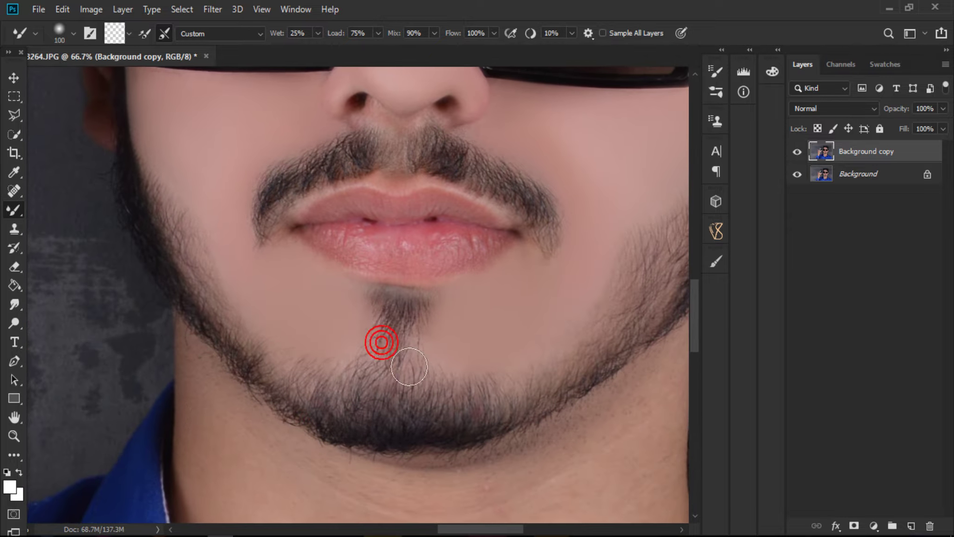
key(bracketright)
mouse_move(289, 322)
mouse_down()
mouse_move(336, 410)
mouse_move(273, 351)
mouse_up()
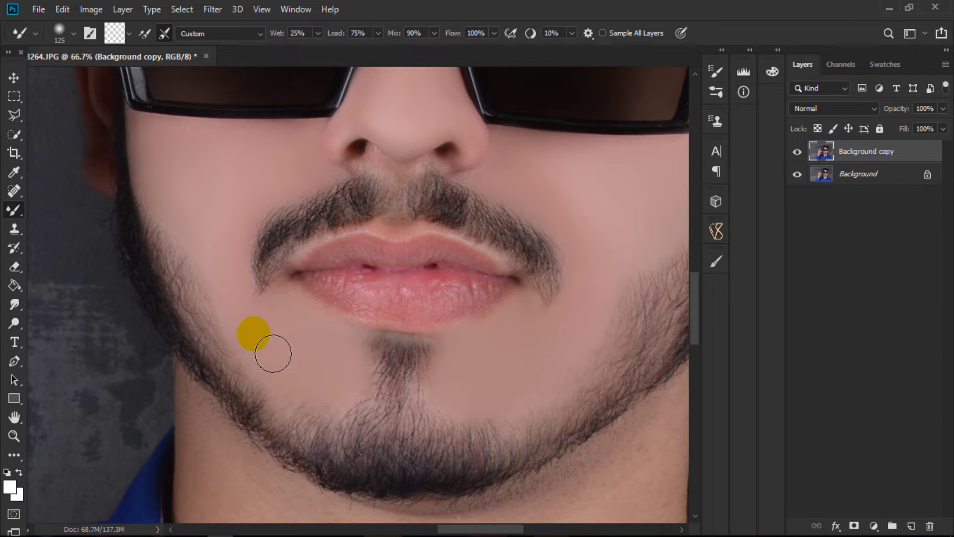
key(bracketleft)
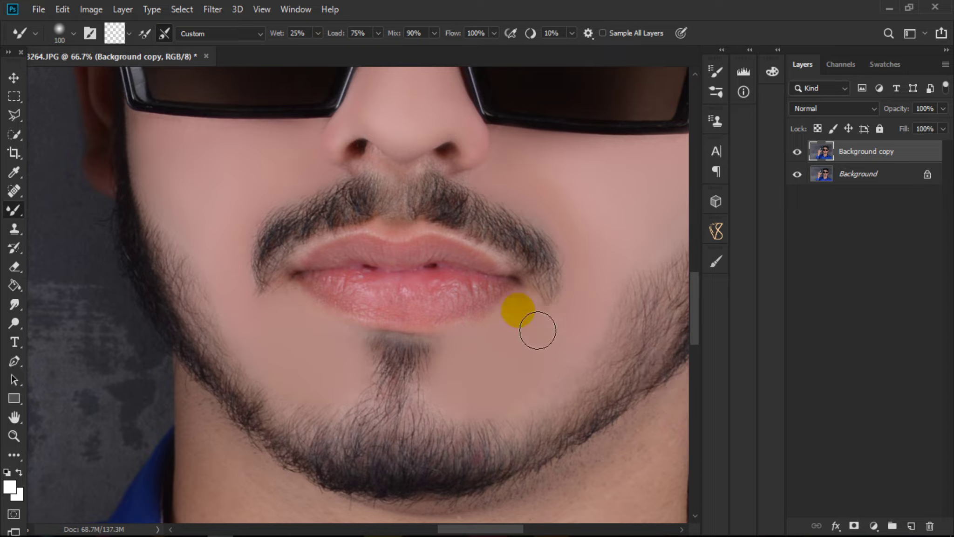
Smooth the skin at the mustache corner and under the nose.
drag(536, 330, 567, 358)
scroll(567, 357, up, 3)
scroll(587, 338, up, 3)
key(bracketleft)
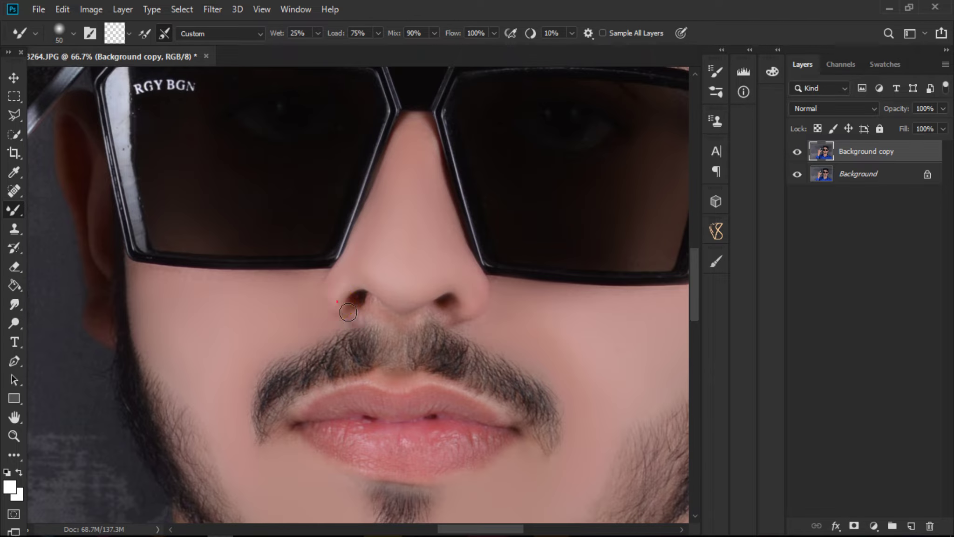
drag(371, 324, 351, 303)
drag(527, 444, 430, 187)
Zoom the view in around the chin and neck.
click(12, 429)
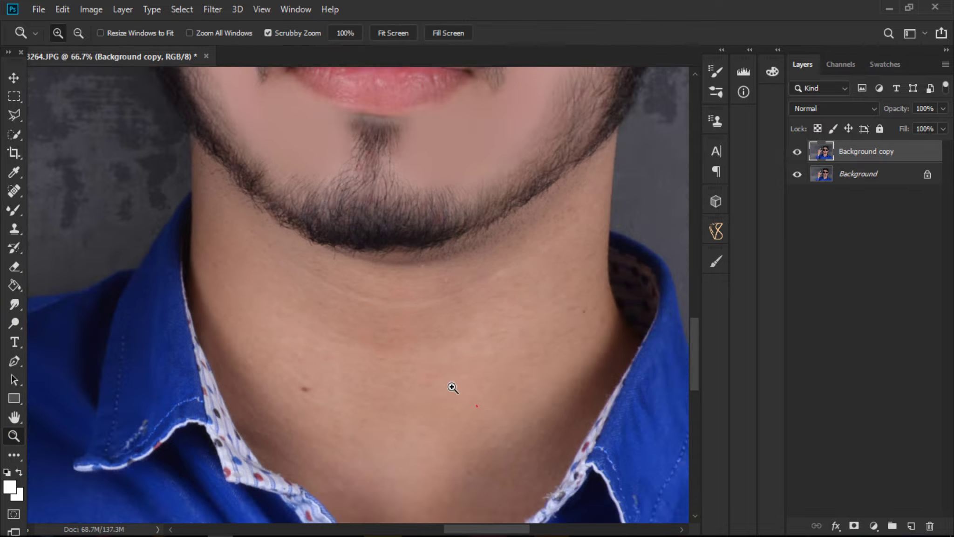
drag(542, 377, 498, 382)
drag(423, 309, 456, 361)
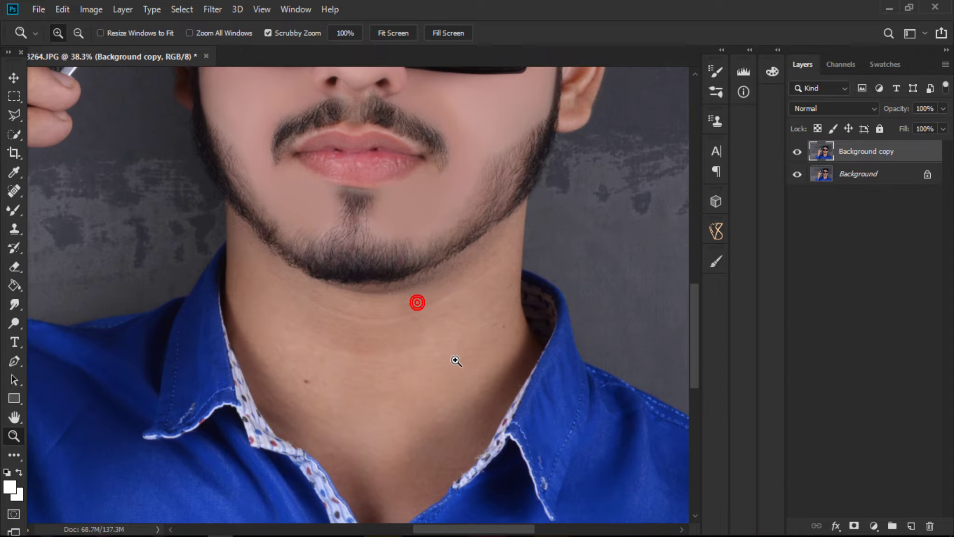
Smooth the neck skin from the upper patch down to the lower-left.
click(14, 211)
drag(490, 283, 487, 304)
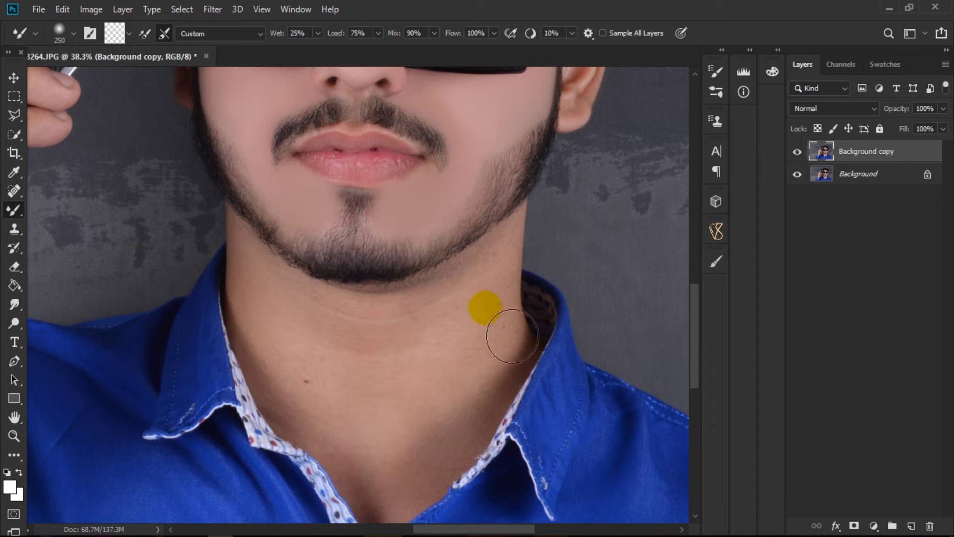
scroll(484, 305, up, 1)
key(bracketleft)
key(bracketleft)
key(bracketleft)
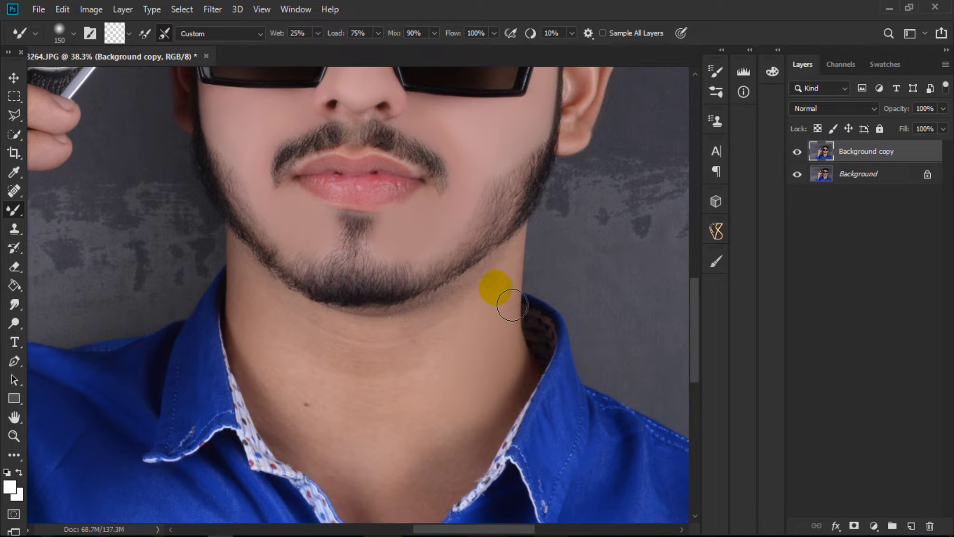
drag(495, 292, 411, 308)
key(bracketright)
key(bracketright)
key(bracketright)
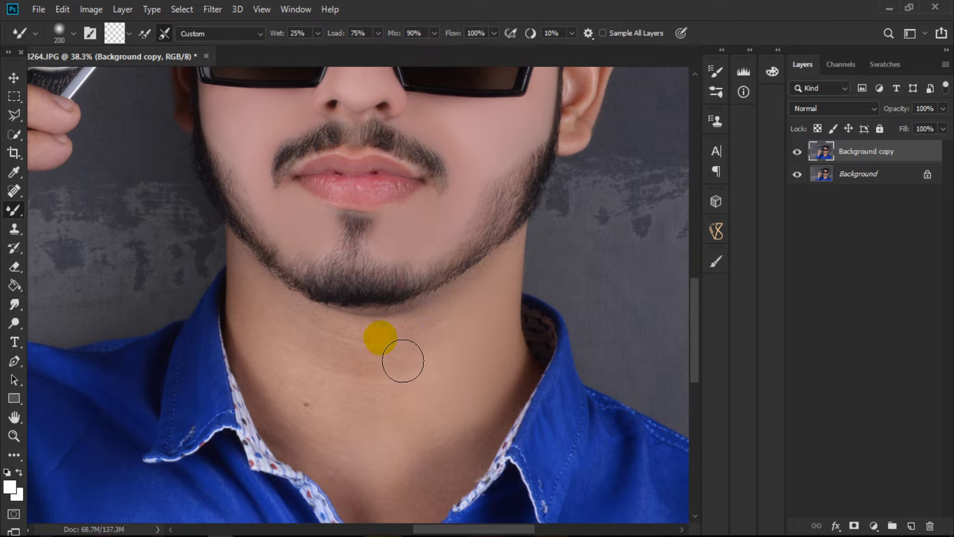
mouse_move(436, 374)
mouse_down()
mouse_move(476, 436)
mouse_move(386, 405)
mouse_up()
key(bracketright)
Smooth the upper-left neck and blend away the neck wrinkles.
key(bracketright)
mouse_move(326, 396)
mouse_down()
mouse_move(379, 481)
mouse_move(353, 439)
mouse_up()
key(bracketleft)
key(bracketleft)
mouse_move(292, 389)
mouse_down()
mouse_move(283, 324)
mouse_move(299, 336)
mouse_up()
key(bracketright)
drag(403, 360, 381, 421)
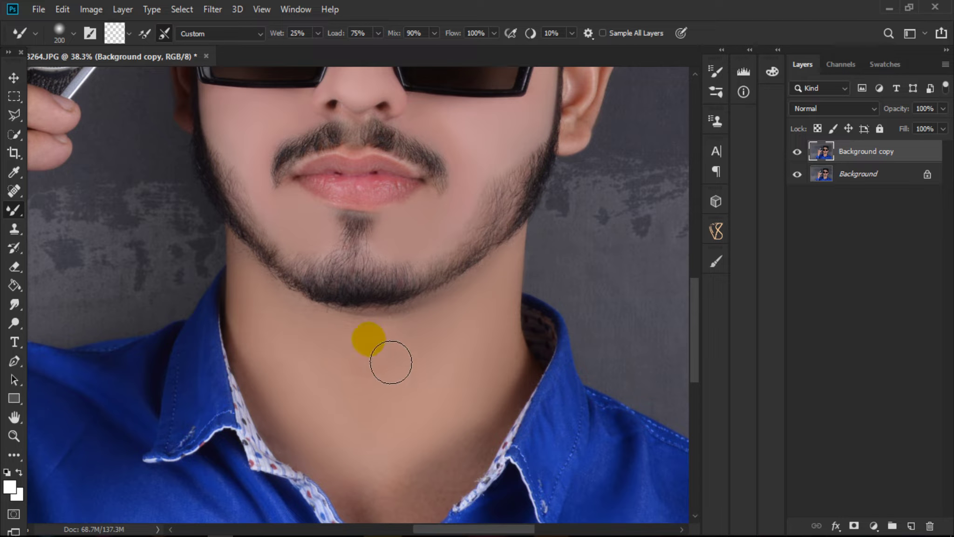
scroll(381, 420, down, 2)
Smooth the skin along the wrist edge.
key(bracketright)
click(494, 372)
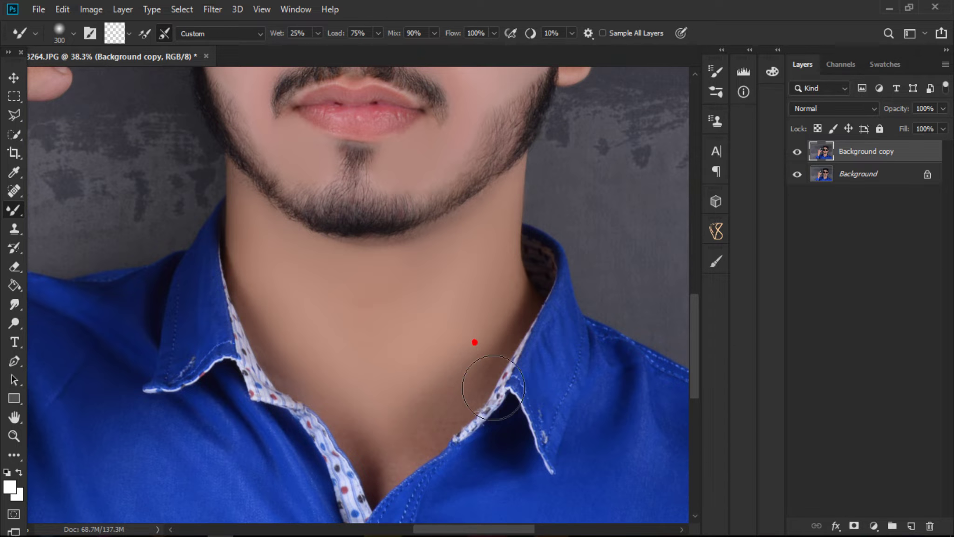
mouse_move(503, 372)
mouse_down()
mouse_move(435, 446)
mouse_move(305, 362)
mouse_move(361, 232)
mouse_up()
key(bracketleft)
key(bracketright)
drag(315, 268, 326, 256)
drag(303, 379, 332, 325)
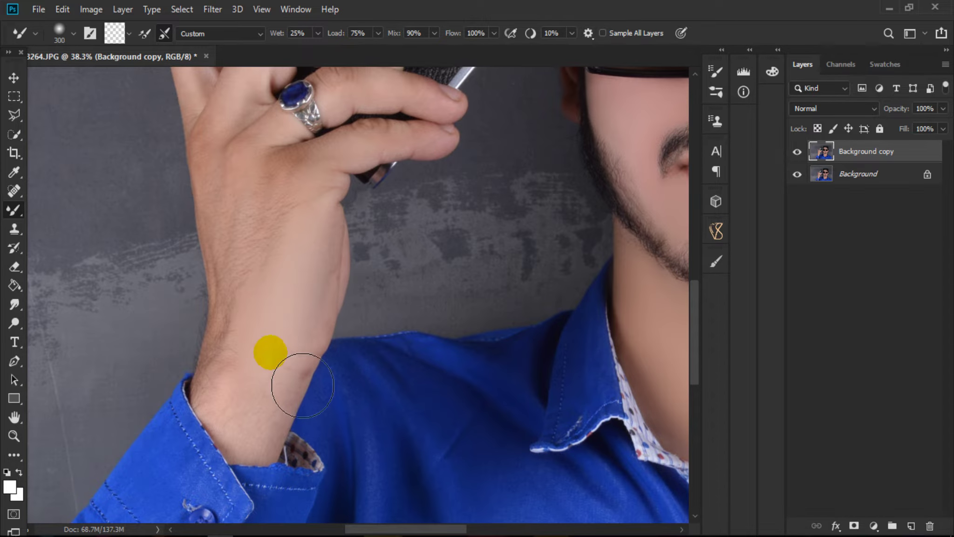
scroll(303, 182, up, 4)
Smooth the finger skin, then zoom out to show the whole retouched portrait.
drag(287, 160, 319, 170)
key(bracketleft)
key(bracketleft)
key(bracketleft)
drag(255, 170, 260, 209)
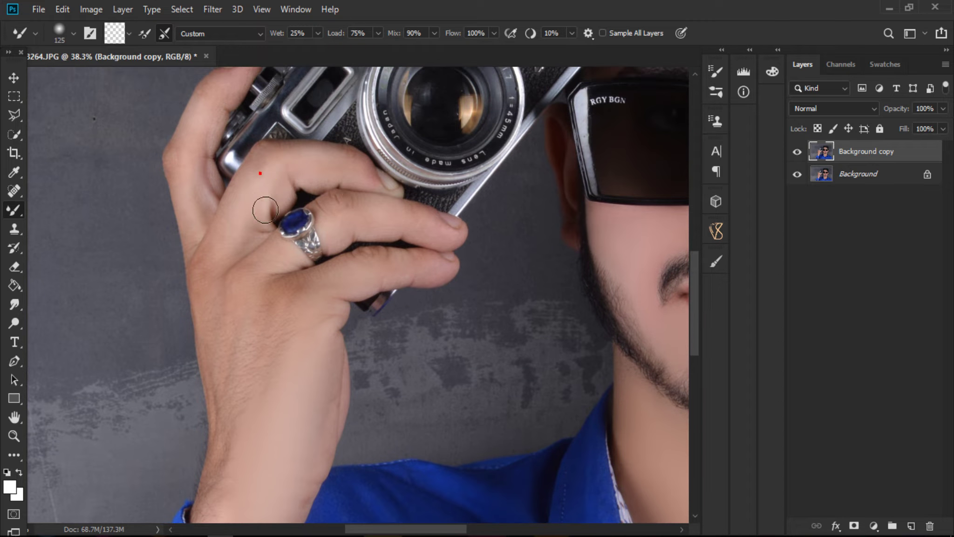
scroll(351, 176, up, 2)
key(bracketright)
click(196, 272)
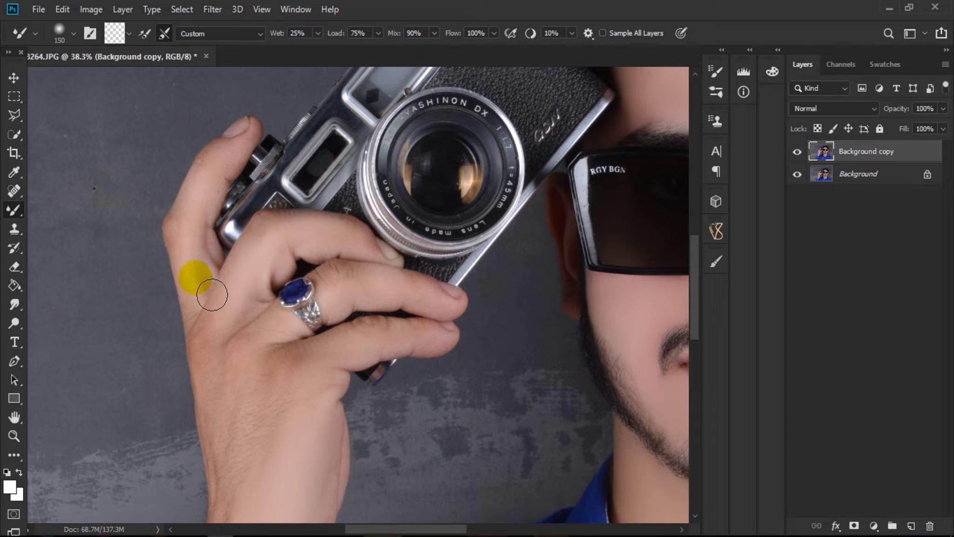
click(14, 435)
drag(575, 267, 480, 320)
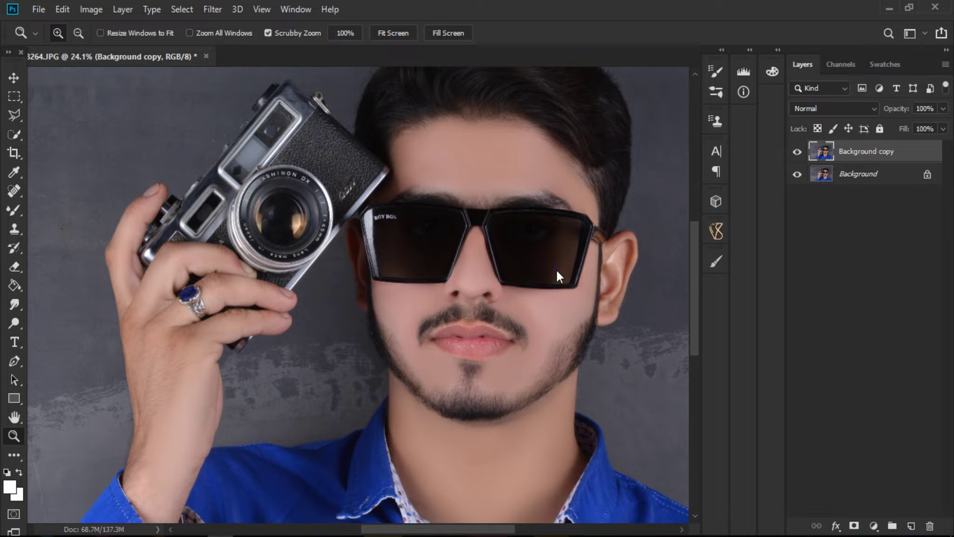
Fit the photo on screen and zoom out to show the whole image.
right_click(555, 268)
click(592, 277)
click(521, 283)
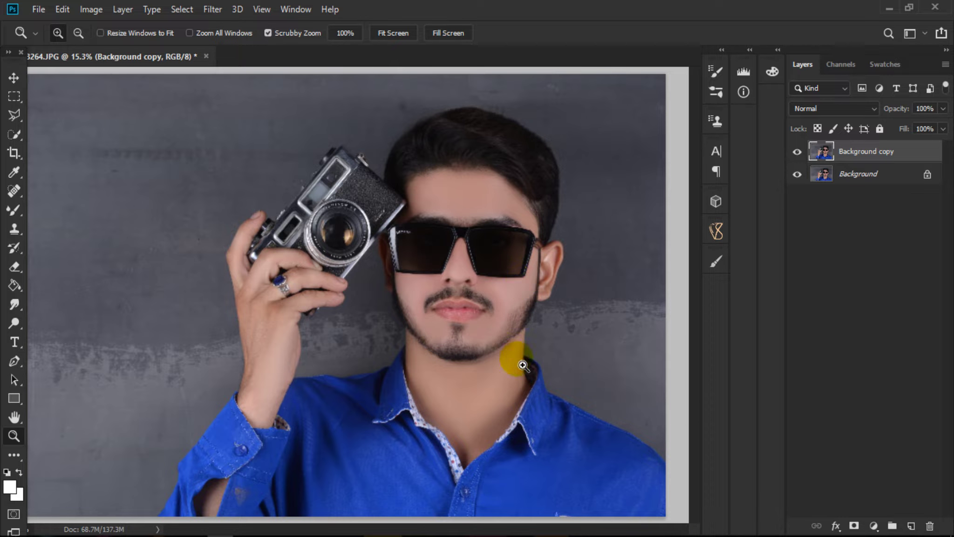
drag(530, 284, 501, 297)
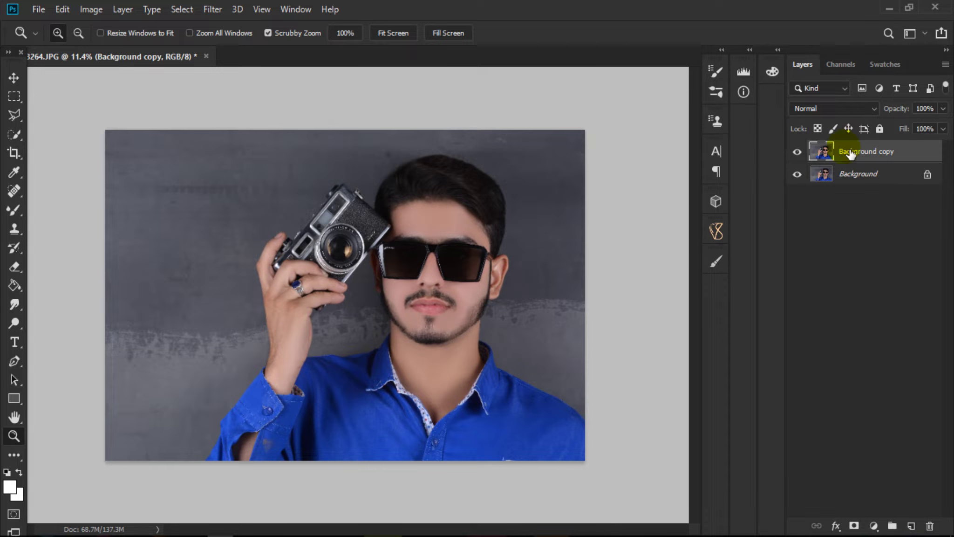
Select the man with the camera using Quick Selection's Select Subject.
click(15, 134)
click(328, 71)
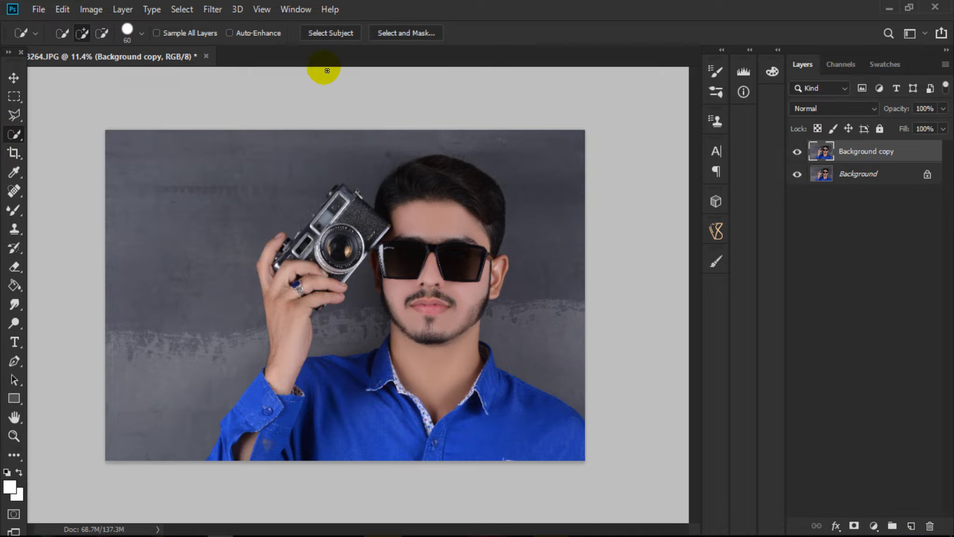
click(323, 33)
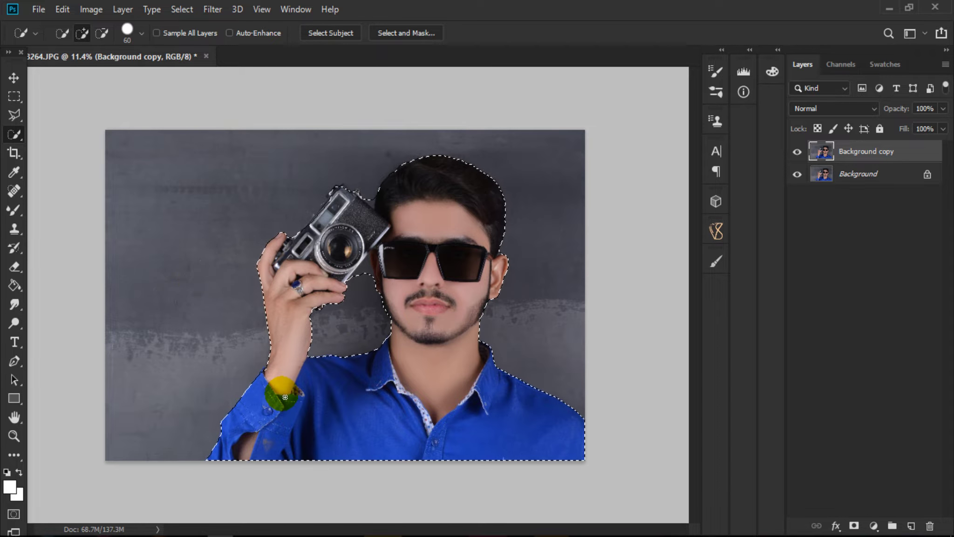
Enlarge the brush, remove the camera-face gap and extend the selection beside the sunglasses.
key(bracketright)
key(bracketright)
key(bracketright)
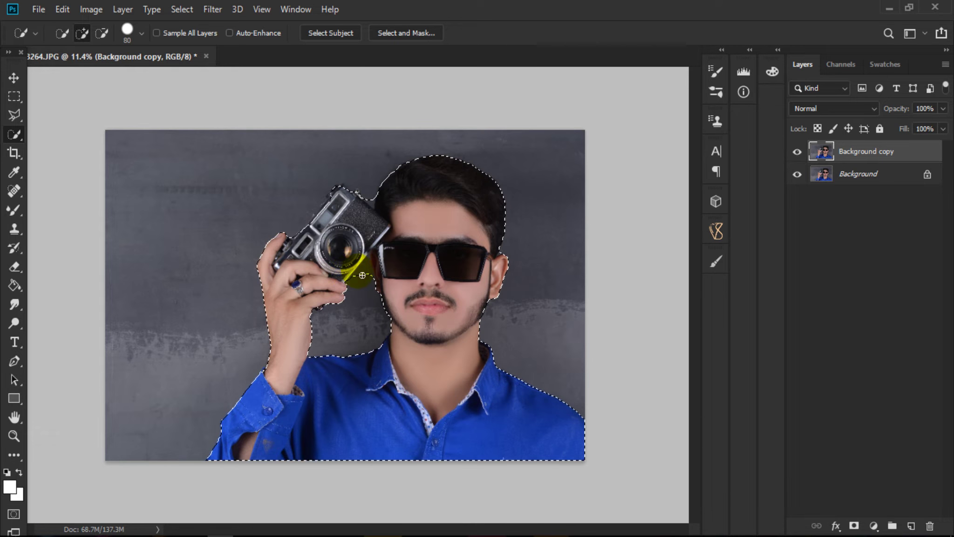
key(alt)
drag(369, 276, 373, 246)
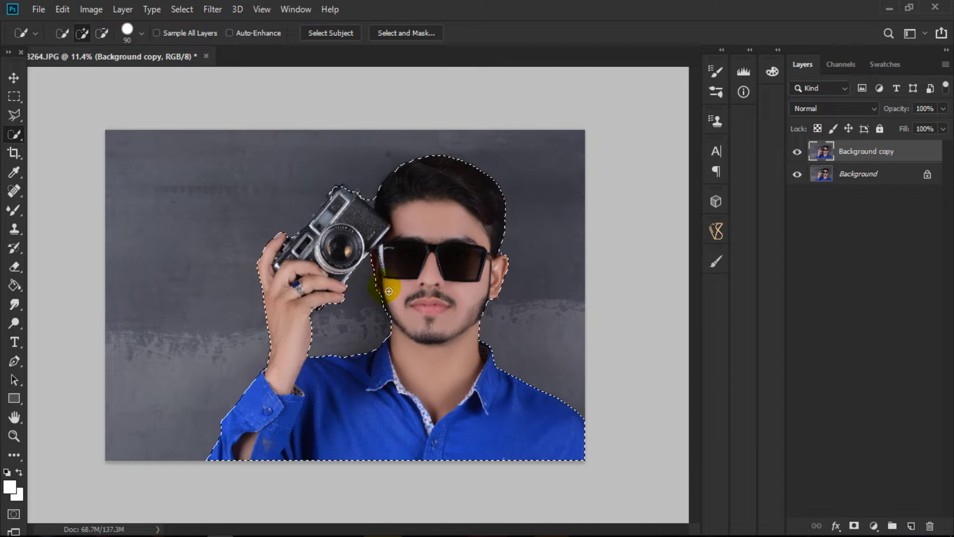
drag(384, 282, 340, 245)
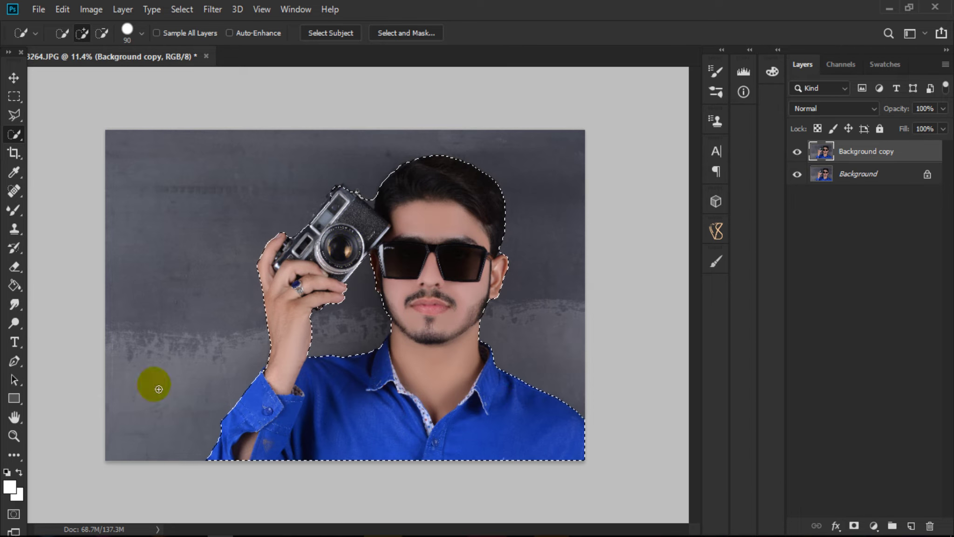
Zoom in to 25% around the face.
click(14, 436)
click(496, 190)
click(459, 199)
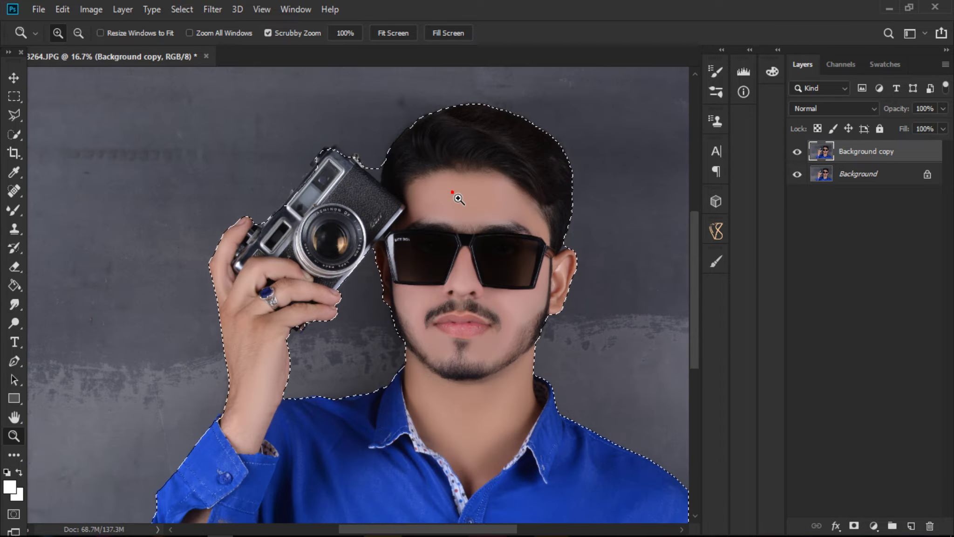
click(458, 279)
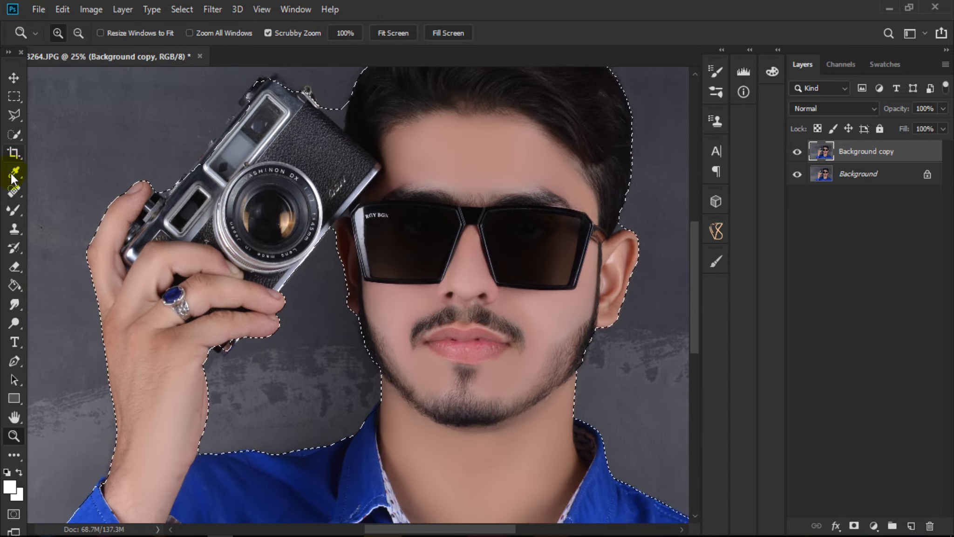
click(14, 190)
Add the finger edge and camera top, and fit the selection to the hair above the camera.
click(15, 135)
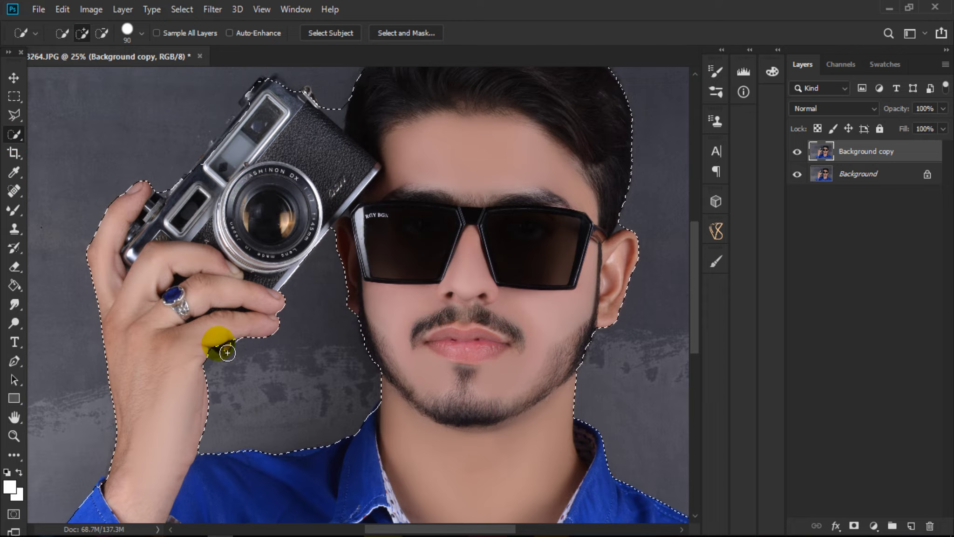
click(227, 340)
drag(196, 177, 233, 172)
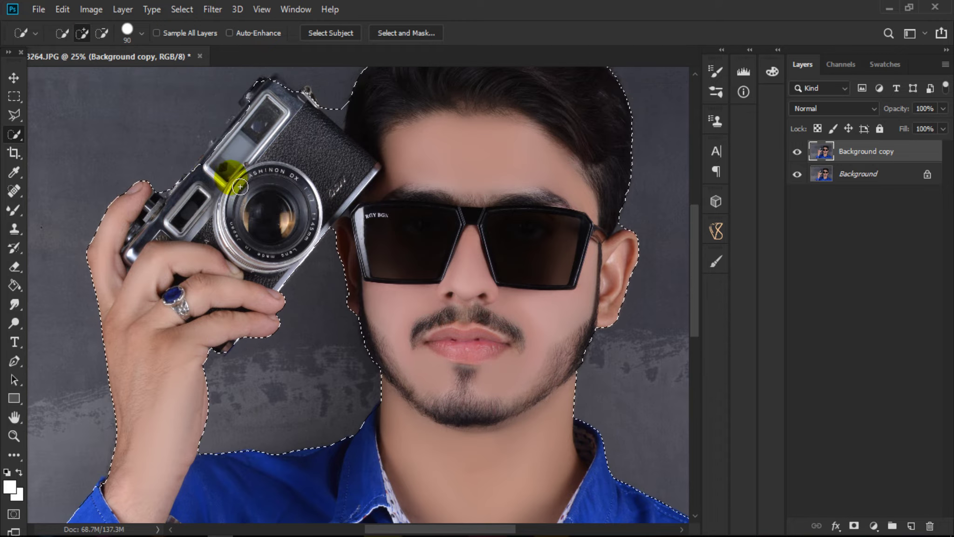
scroll(214, 177, up, 2)
mouse_move(224, 219)
mouse_down()
mouse_move(205, 233)
mouse_move(253, 192)
mouse_move(258, 173)
mouse_move(314, 161)
mouse_up()
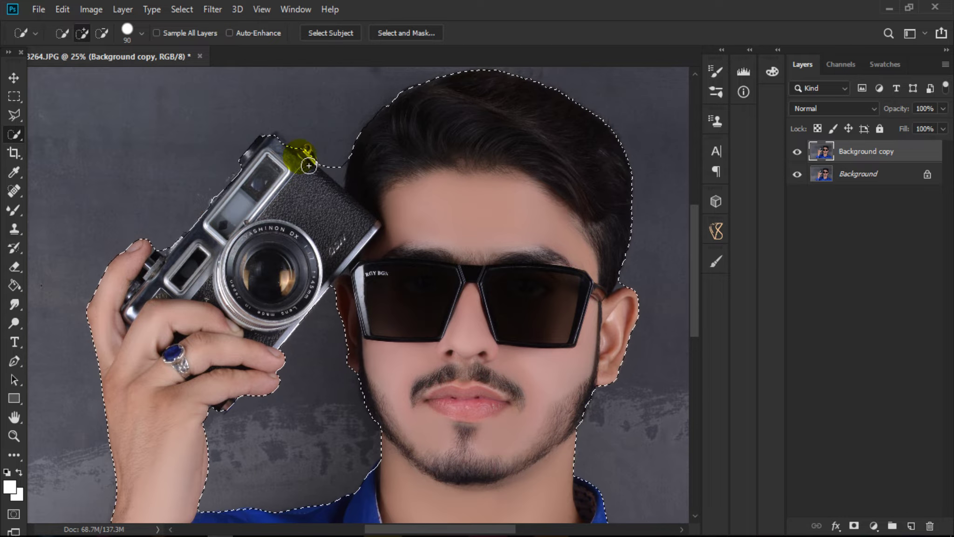
drag(266, 138, 346, 177)
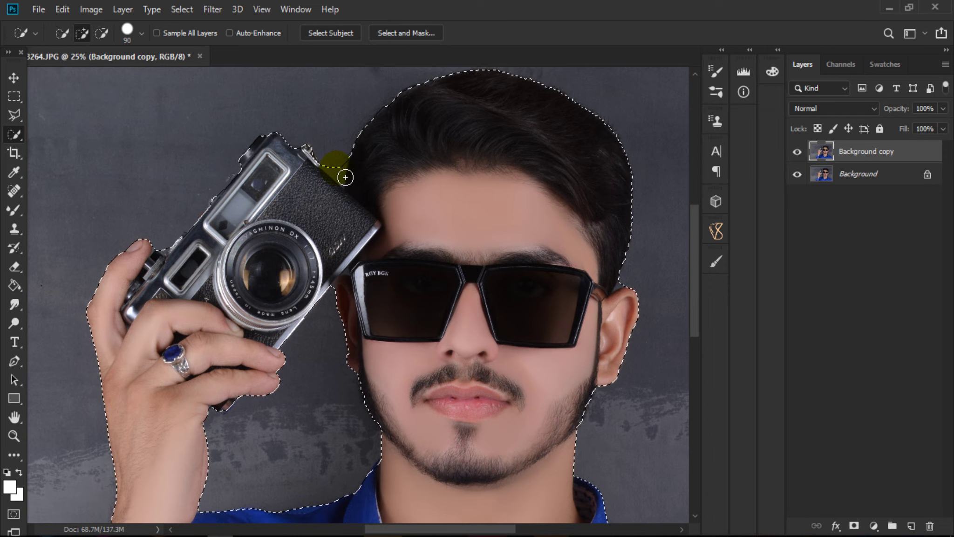
key(bracketleft)
key(bracketleft)
drag(342, 174, 334, 163)
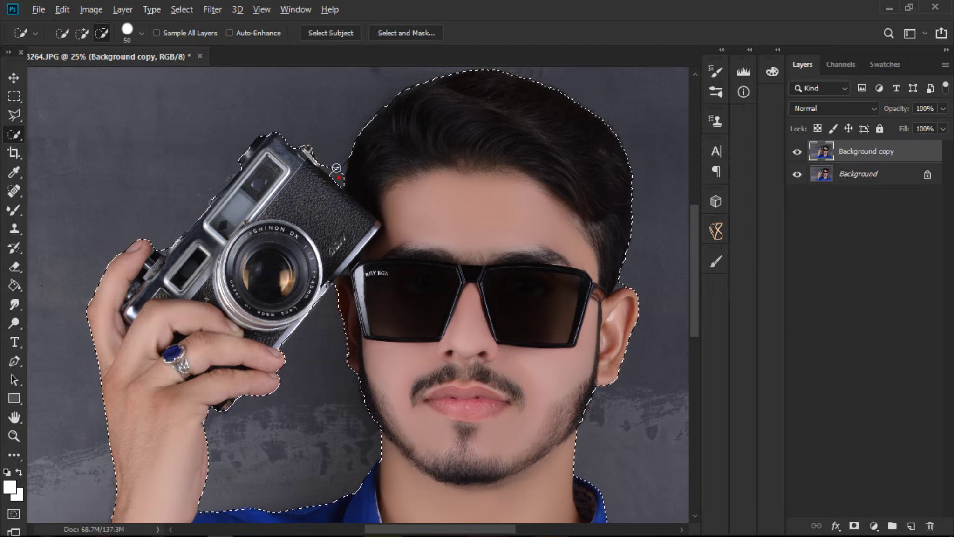
Refine the selection around the ear and along the wrist.
drag(496, 176, 423, 160)
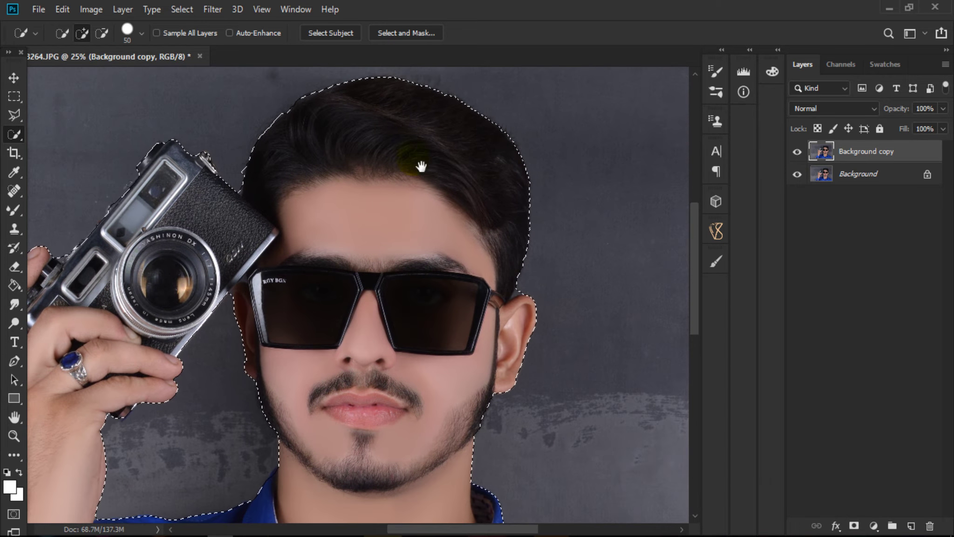
drag(533, 295, 531, 292)
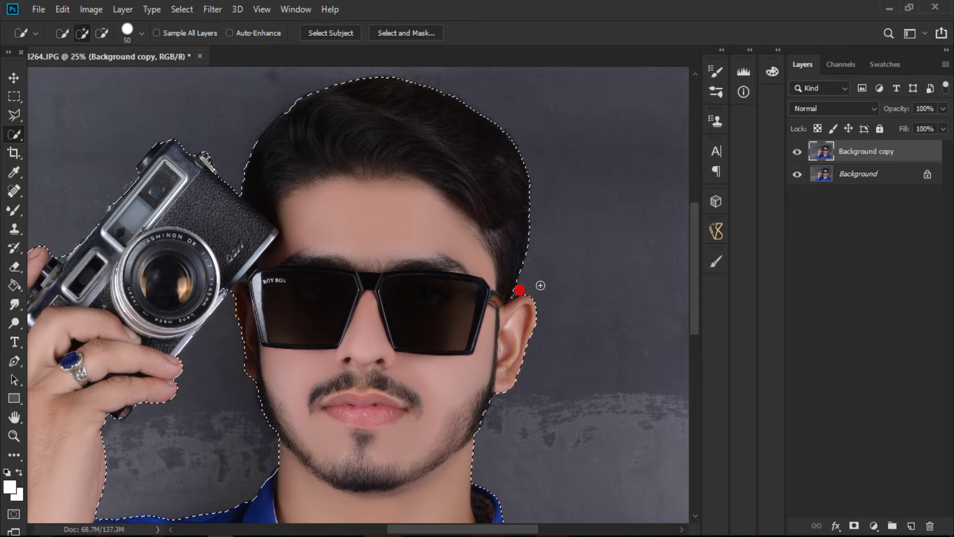
click(538, 283)
scroll(394, 436, down, 5)
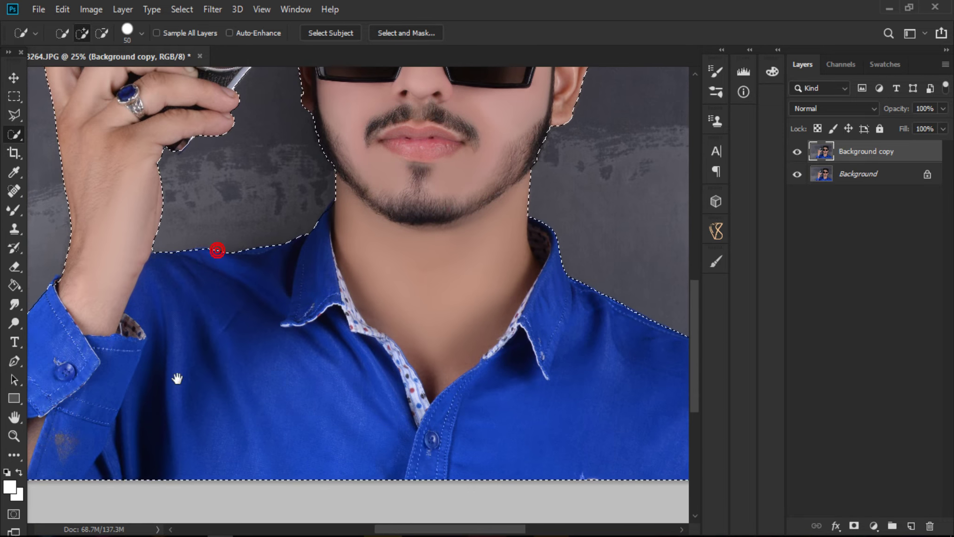
drag(177, 379, 349, 327)
mouse_move(236, 265)
mouse_down()
mouse_move(310, 294)
mouse_move(298, 303)
mouse_up()
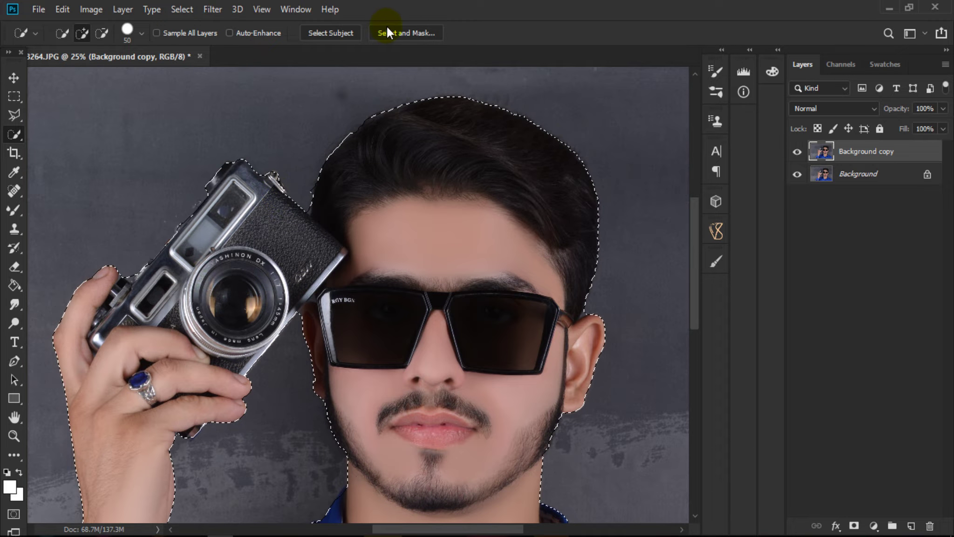
In Select and Mask, brush the mask edges at the collar, jaw and shirt.
click(395, 36)
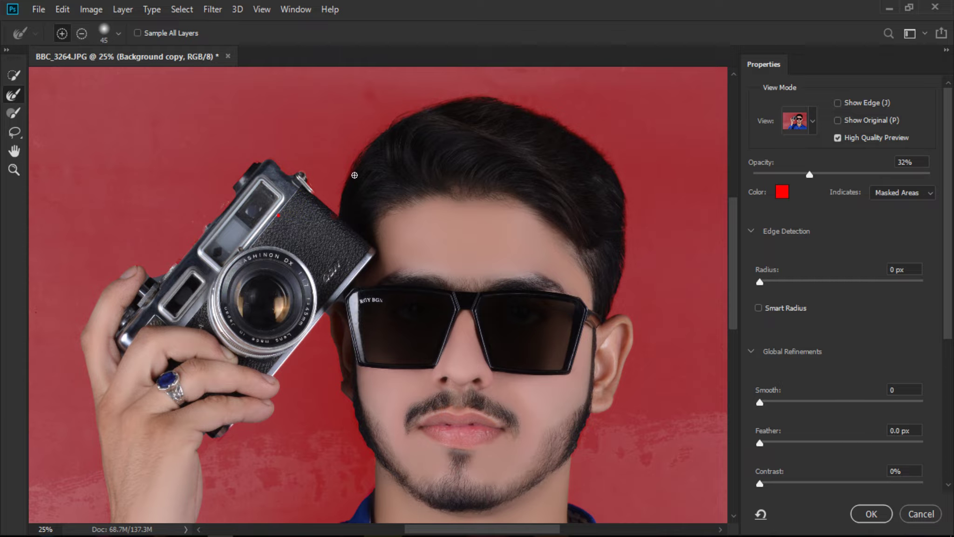
drag(317, 335, 296, 242)
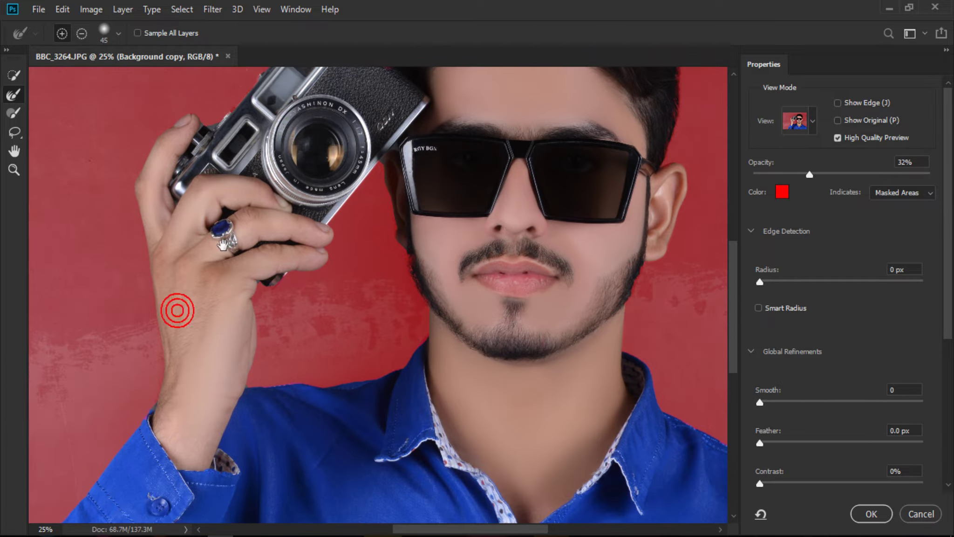
drag(181, 309, 256, 252)
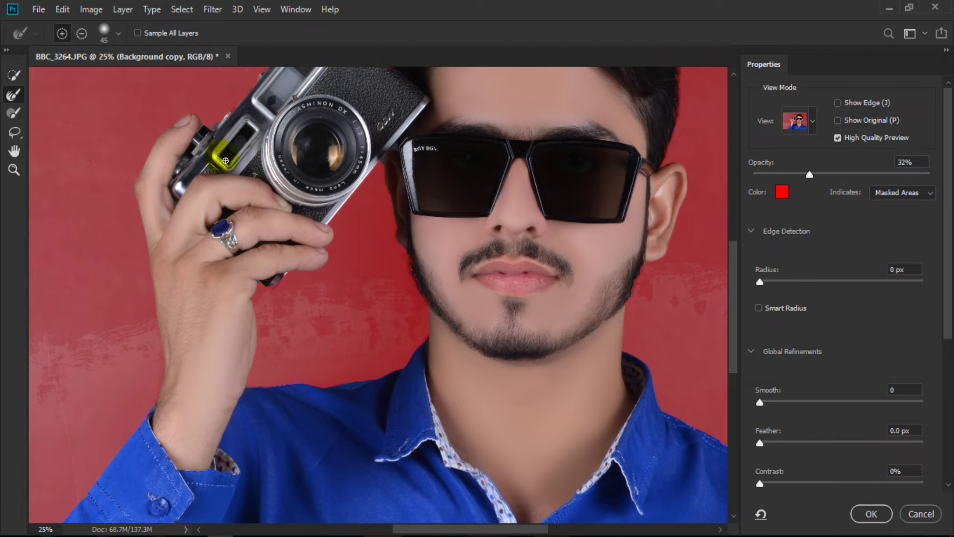
click(374, 430)
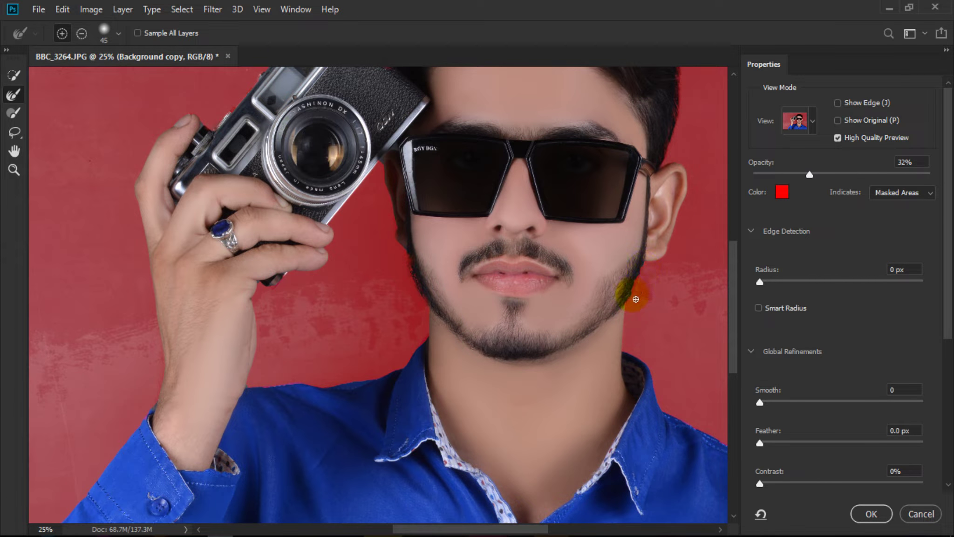
click(344, 444)
text(5)
Set Smooth 5, Feather 0.3 px and Contrast 4%, and apply the refined selection.
click(764, 482)
click(767, 484)
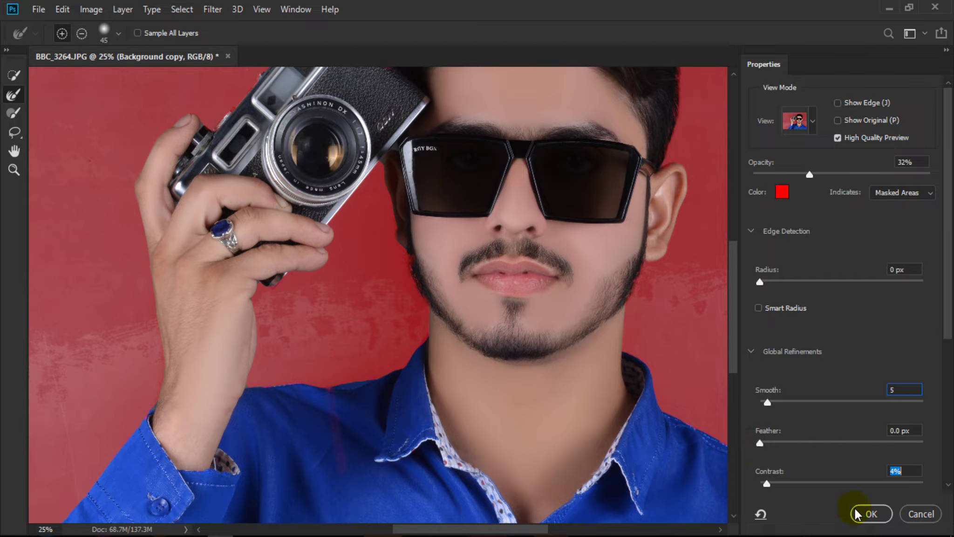
click(762, 442)
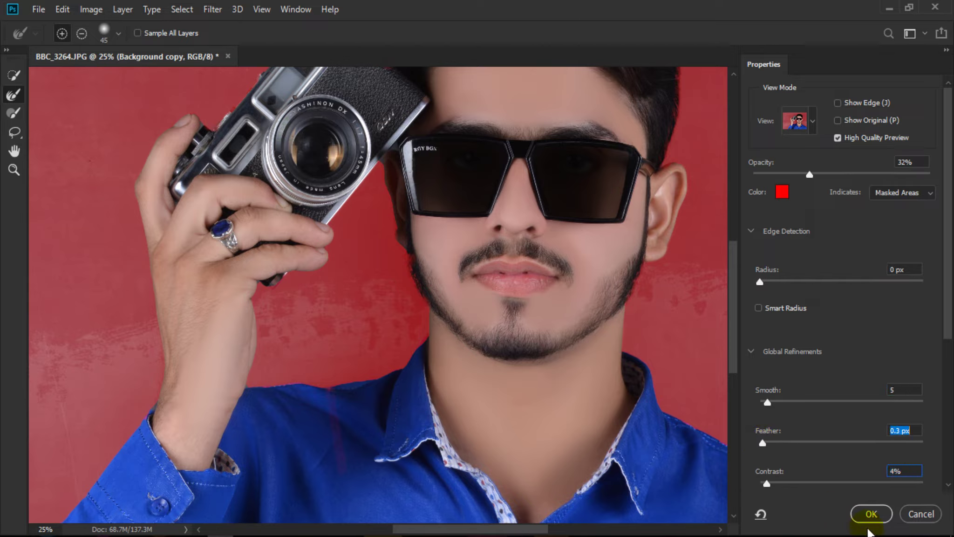
click(870, 513)
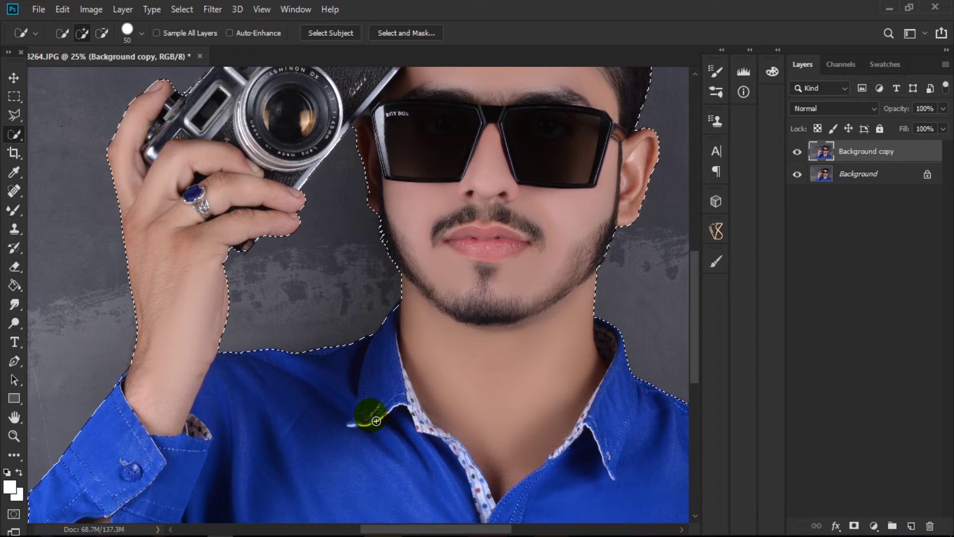
drag(377, 420, 362, 398)
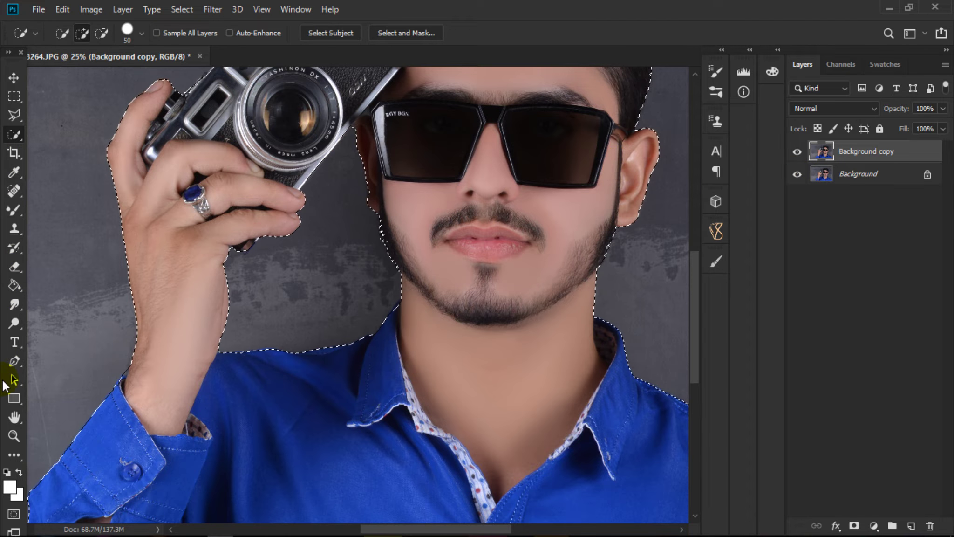
Copy the selected person to a new Layer 1 and toggle the Background eye to check.
click(14, 435)
right_click(426, 263)
click(433, 270)
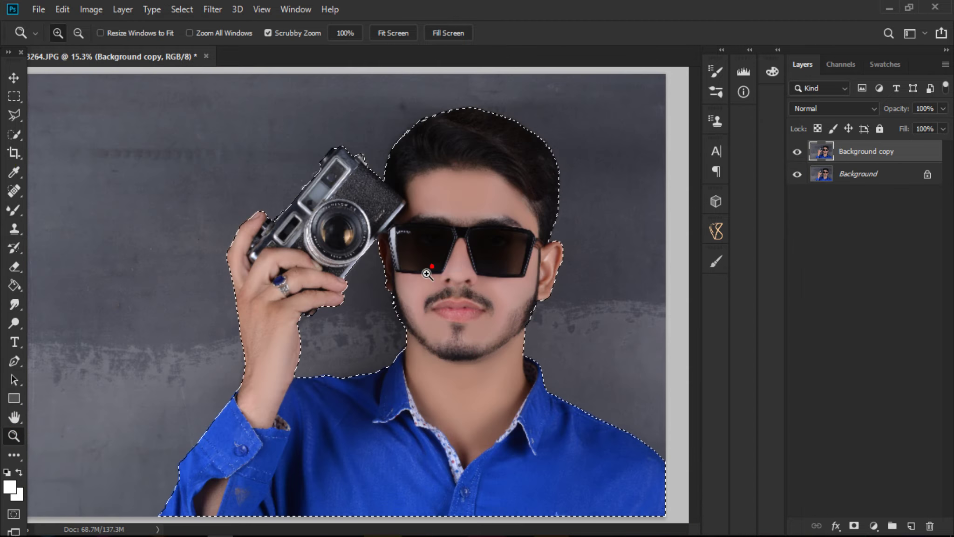
click(14, 134)
click(475, 306)
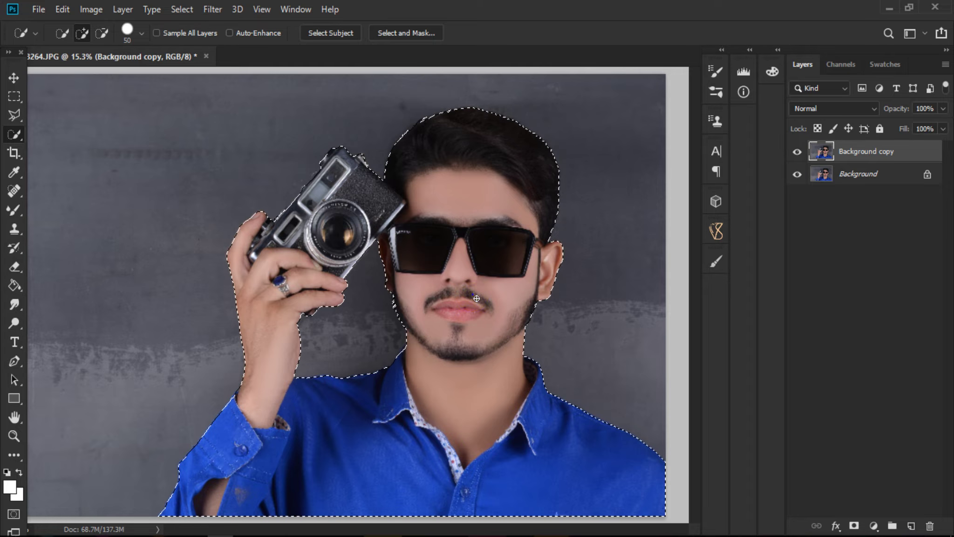
right_click(472, 294)
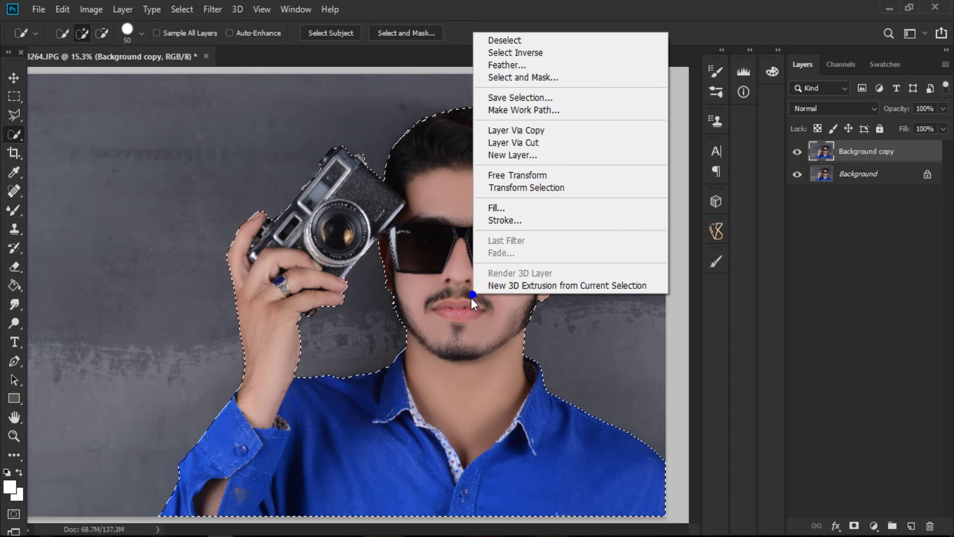
click(507, 131)
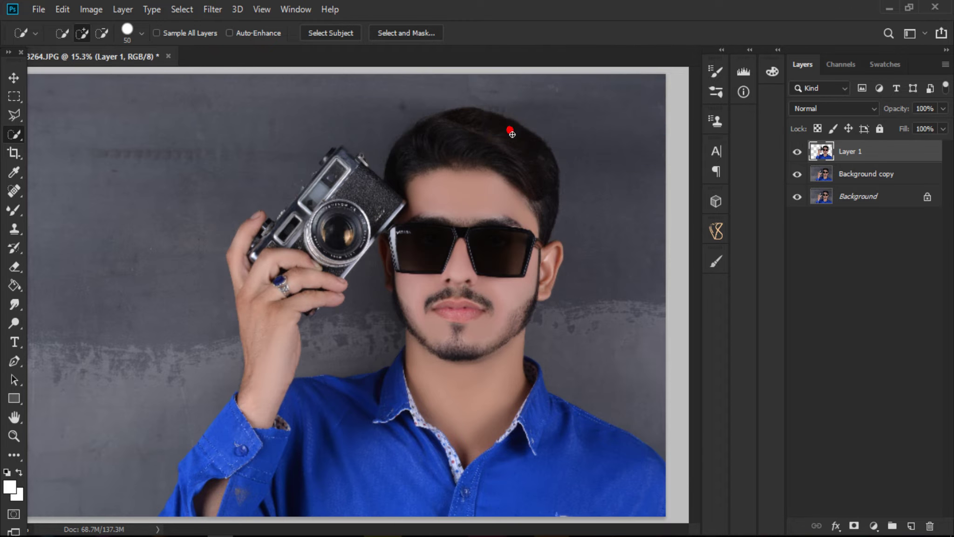
click(799, 195)
click(797, 196)
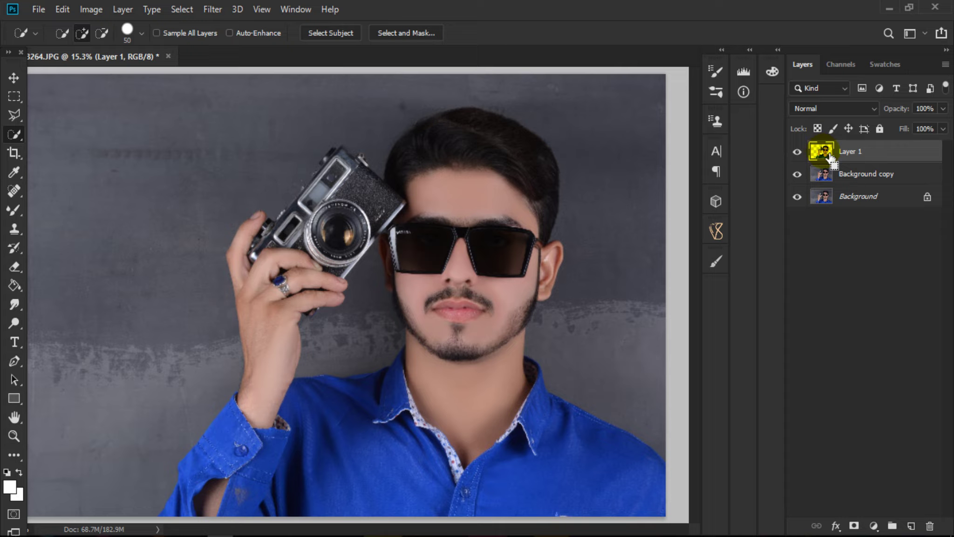
Load Layer 1's person outline as a selection and make Background copy active.
ctrl+click(831, 158)
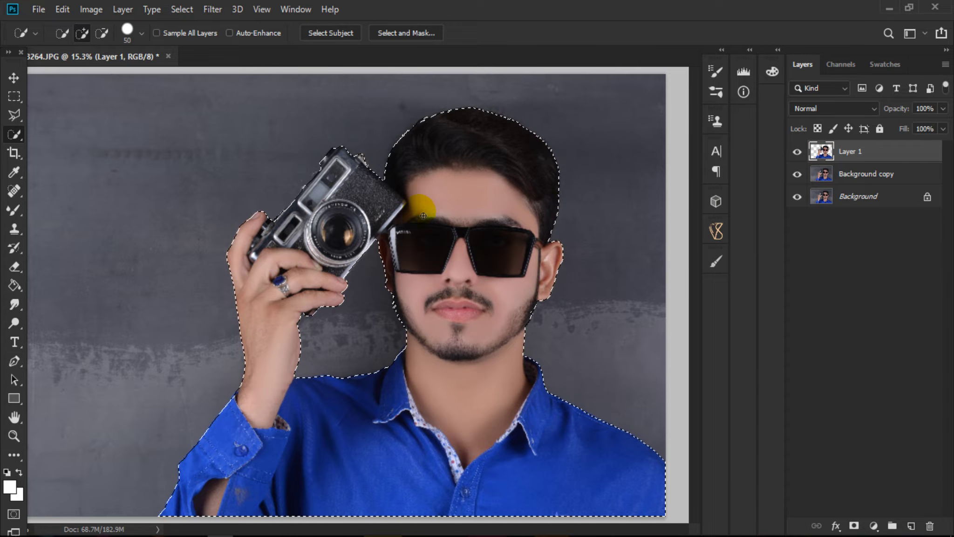
click(15, 436)
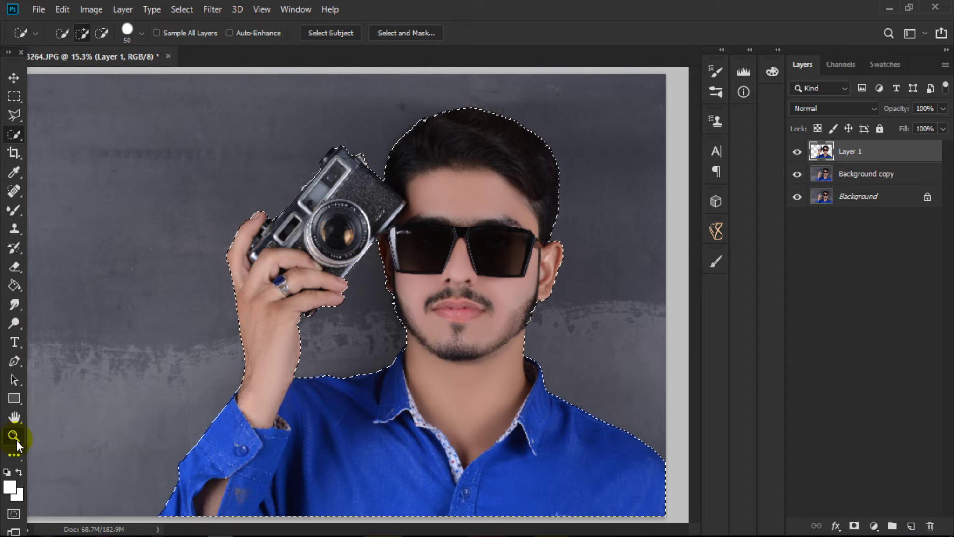
alt+click(465, 415)
click(354, 344)
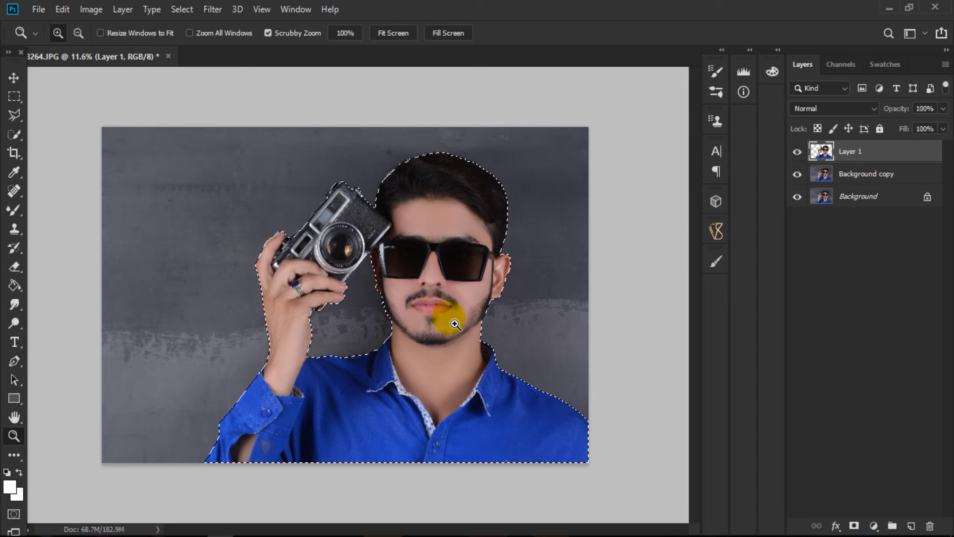
click(822, 181)
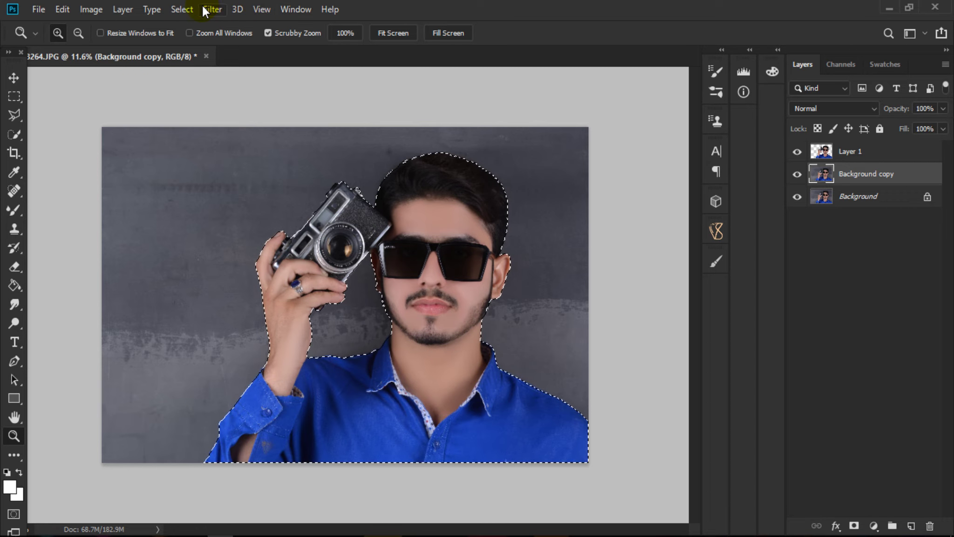
Invert the selection and copy the backdrop to Layer 2, toggling lower layers to check.
click(184, 7)
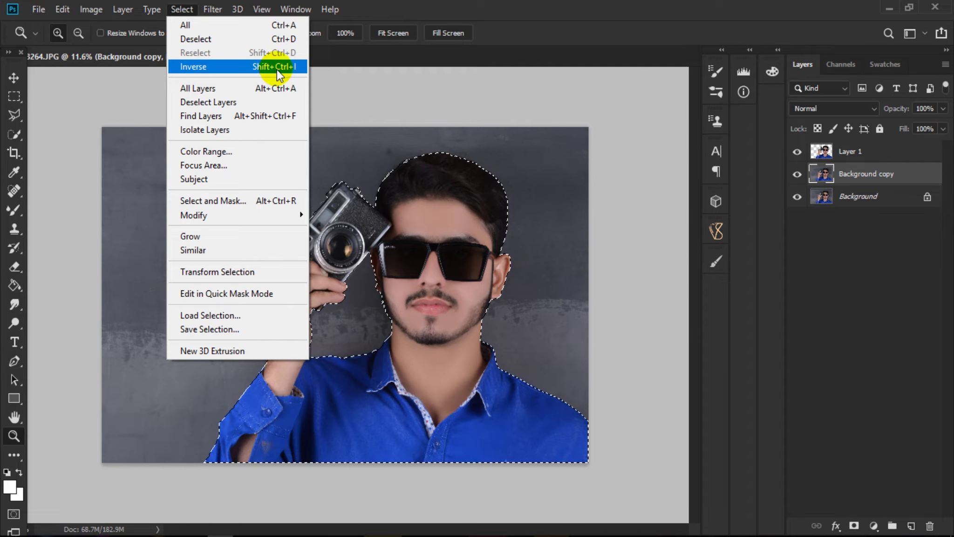
click(296, 66)
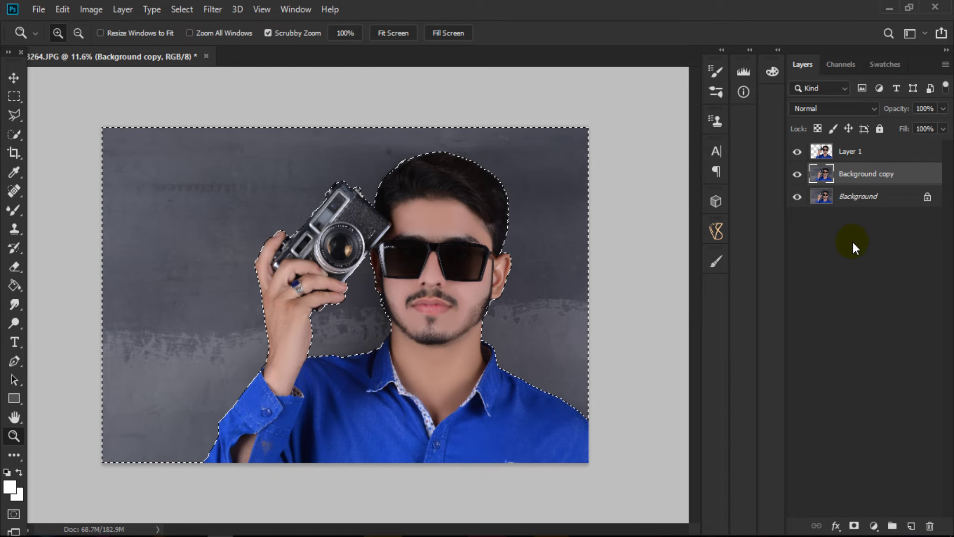
key(ctrl+j)
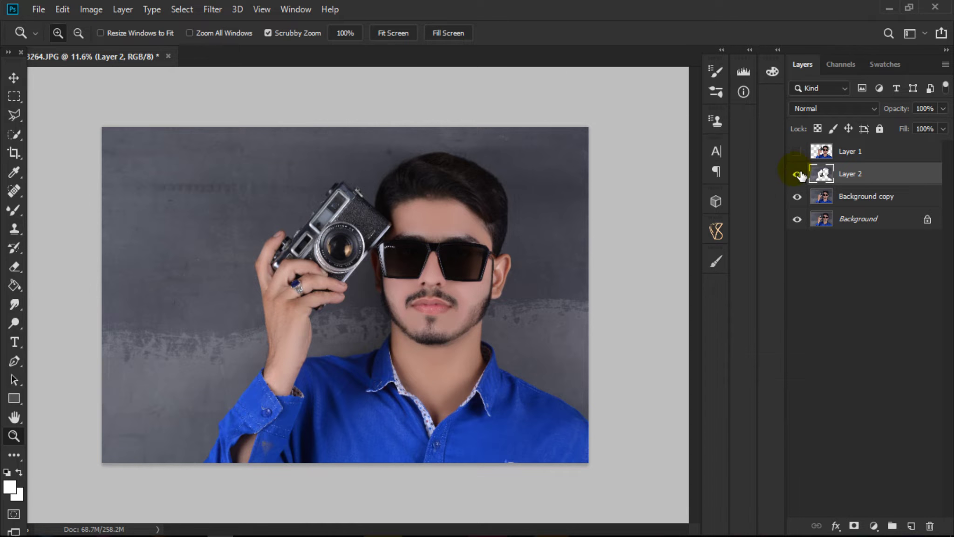
drag(797, 196, 800, 220)
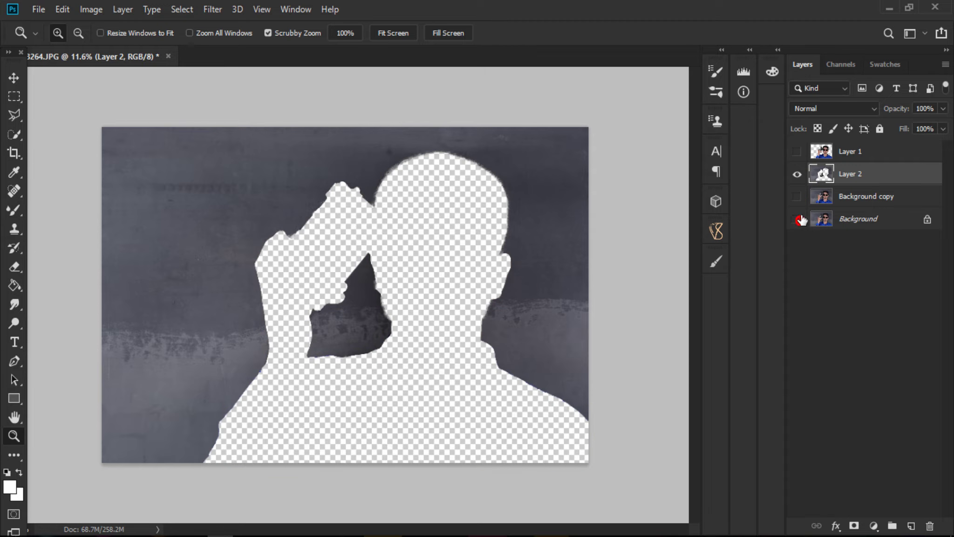
click(797, 196)
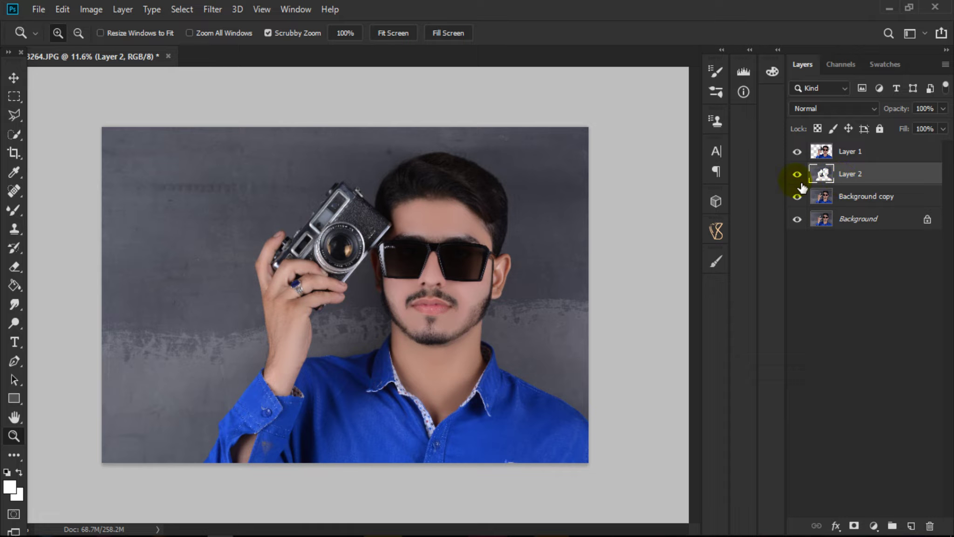
Apply a 196.4-pixel Gaussian Blur to Layer 2's backdrop and check the result.
click(213, 10)
mouse_move(220, 174)
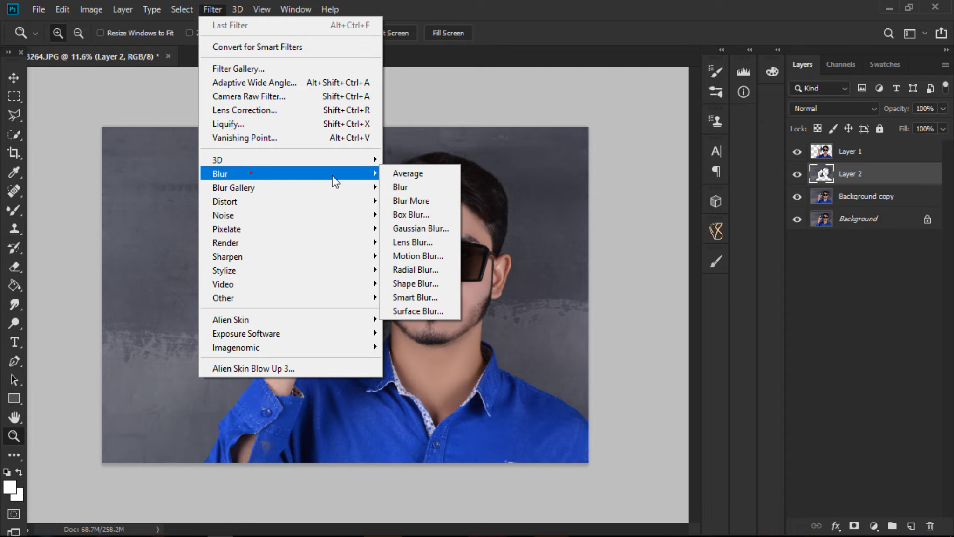
click(435, 228)
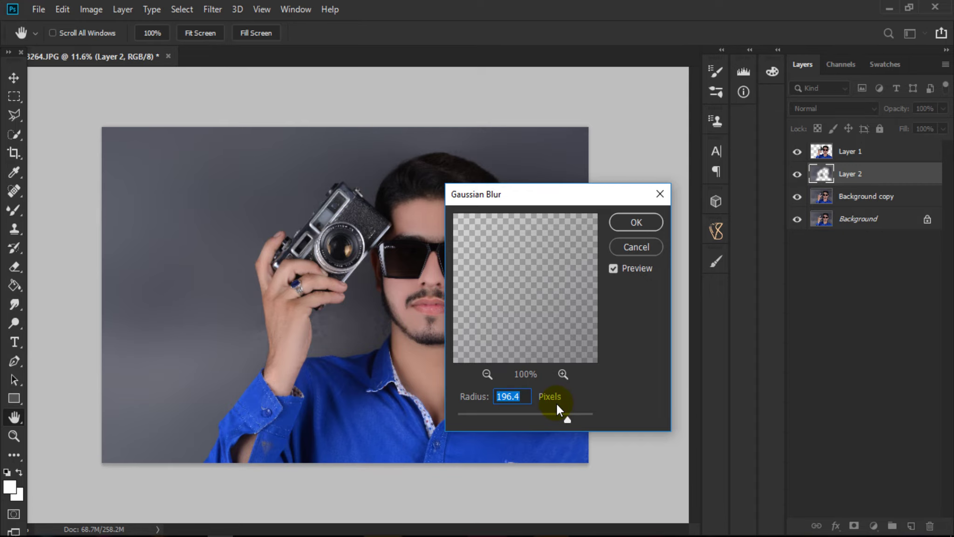
click(636, 223)
key(z)
key(ctrl+minus)
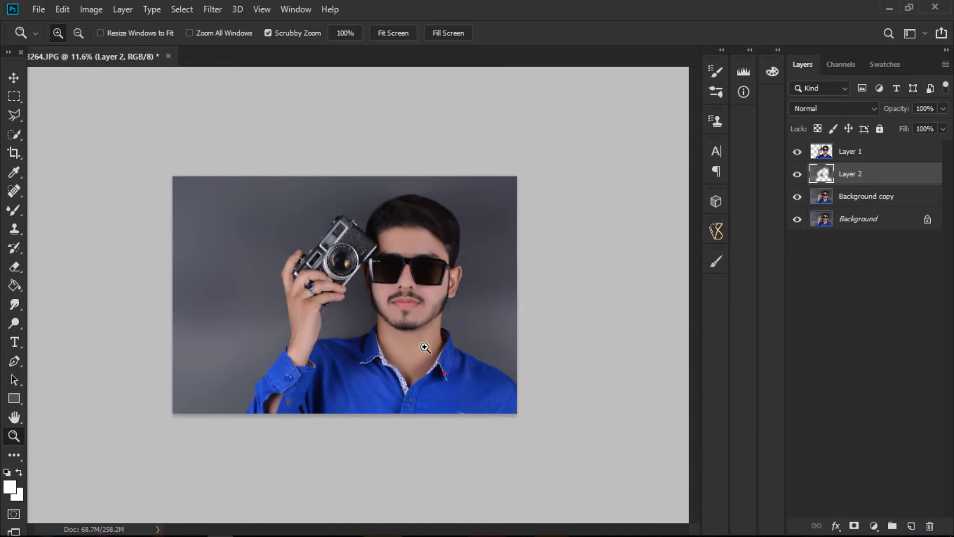
click(425, 347)
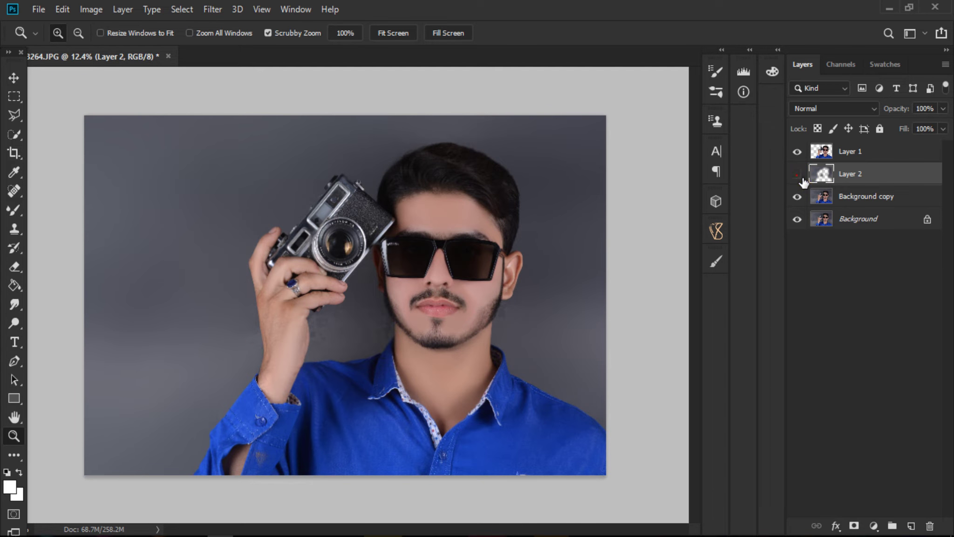
click(799, 176)
Blend the backdrop around the wrist, collar, shoulder and left side with Mixer Brush sizes 1100–1600.
click(14, 211)
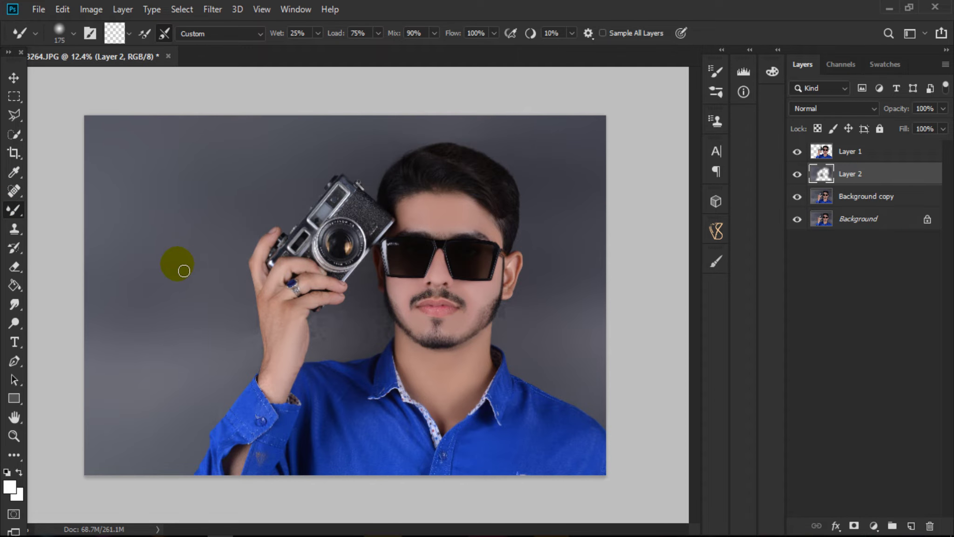
key(bracketright)
key(bracketright)
key(bracketright)
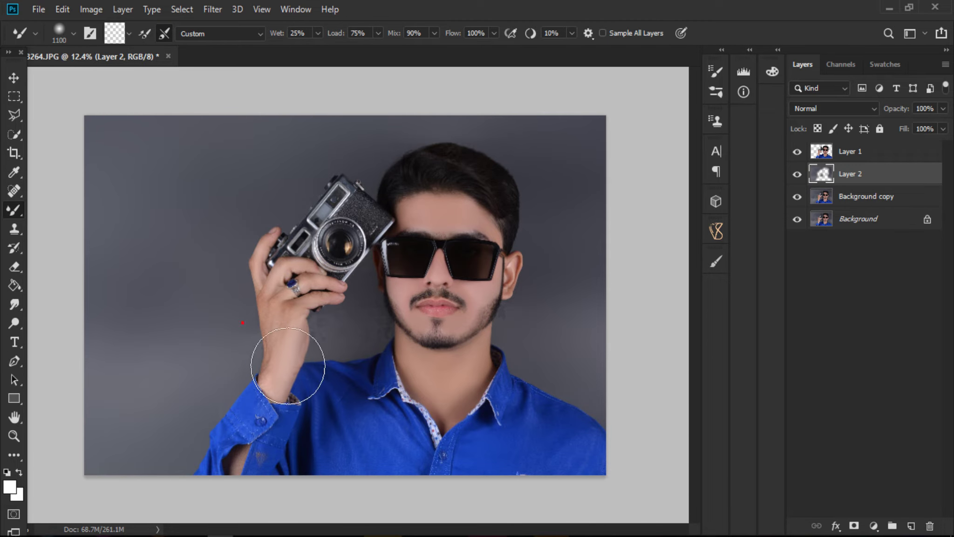
drag(287, 366, 399, 385)
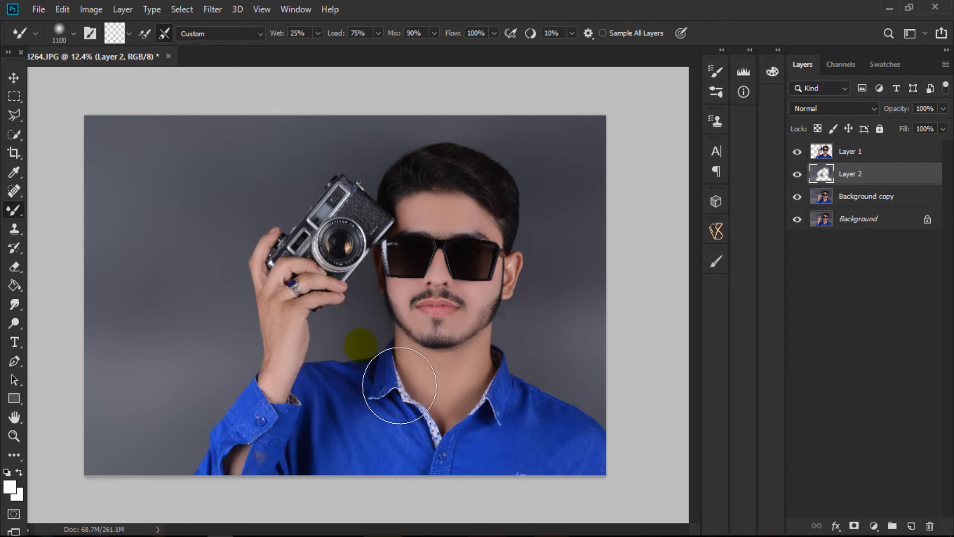
key(bracketright)
drag(575, 373, 592, 387)
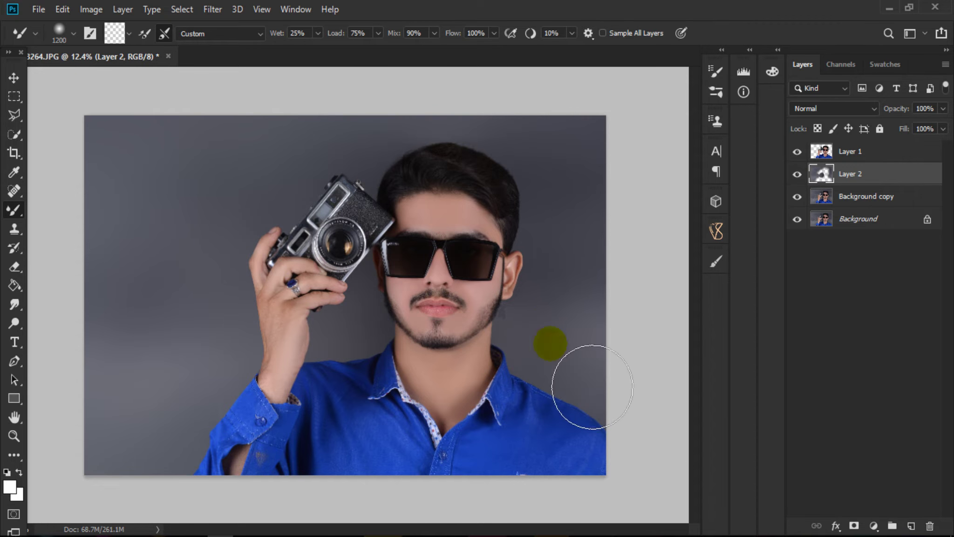
key(bracketright)
key(bracketright)
mouse_move(141, 394)
mouse_down()
mouse_move(187, 256)
mouse_move(247, 330)
mouse_move(137, 162)
mouse_up()
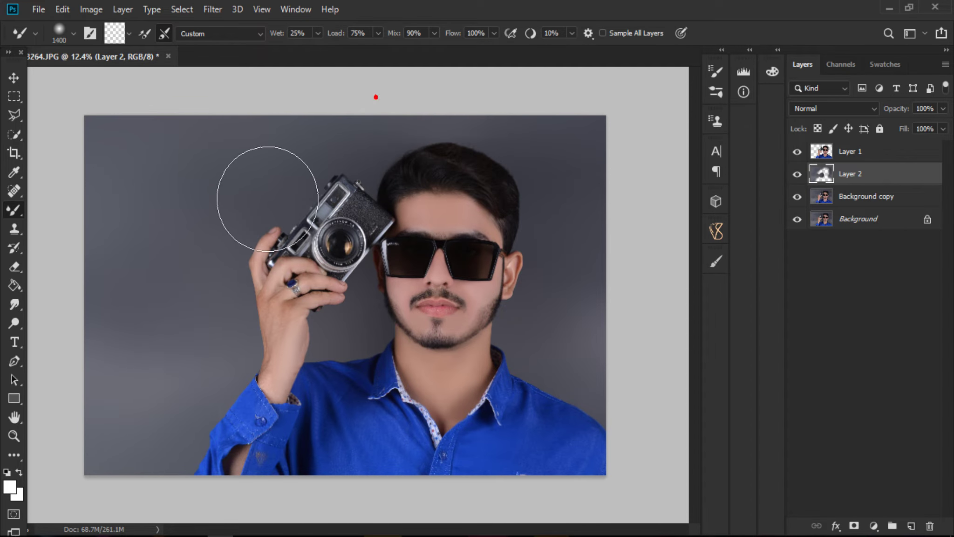
key(bracketright)
key(bracketright)
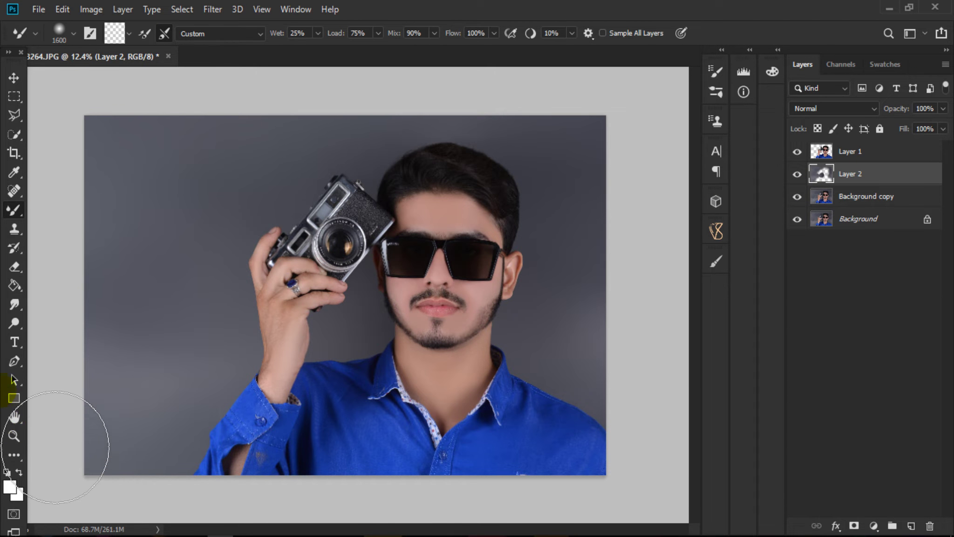
click(14, 435)
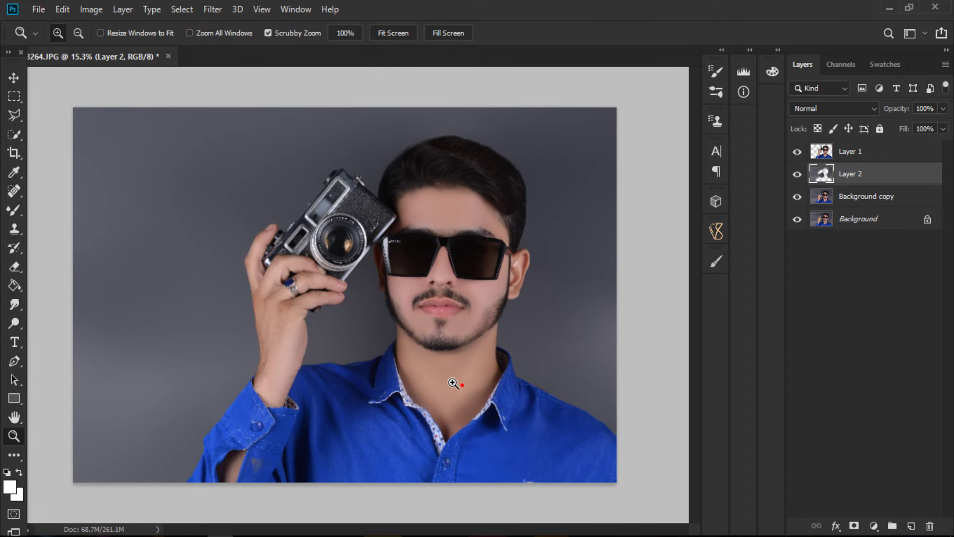
drag(432, 370, 425, 357)
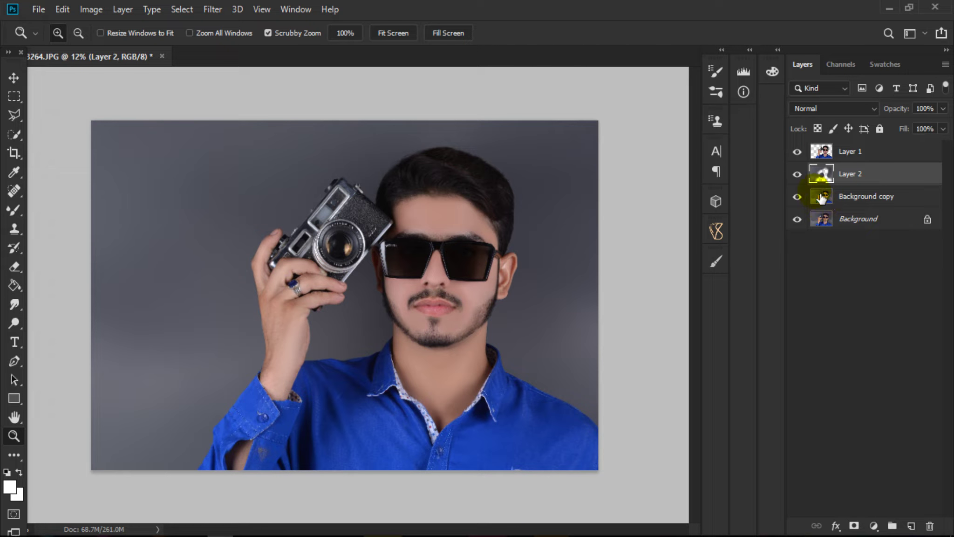
Merge Layer 2 into Background copy and set Color Balance midtones to +90, −99, −73.
right_click(877, 183)
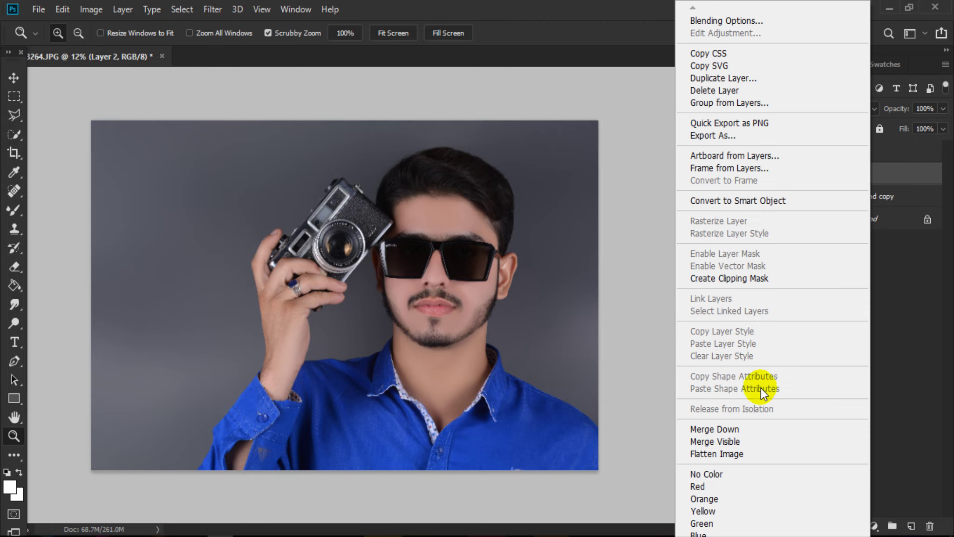
click(732, 427)
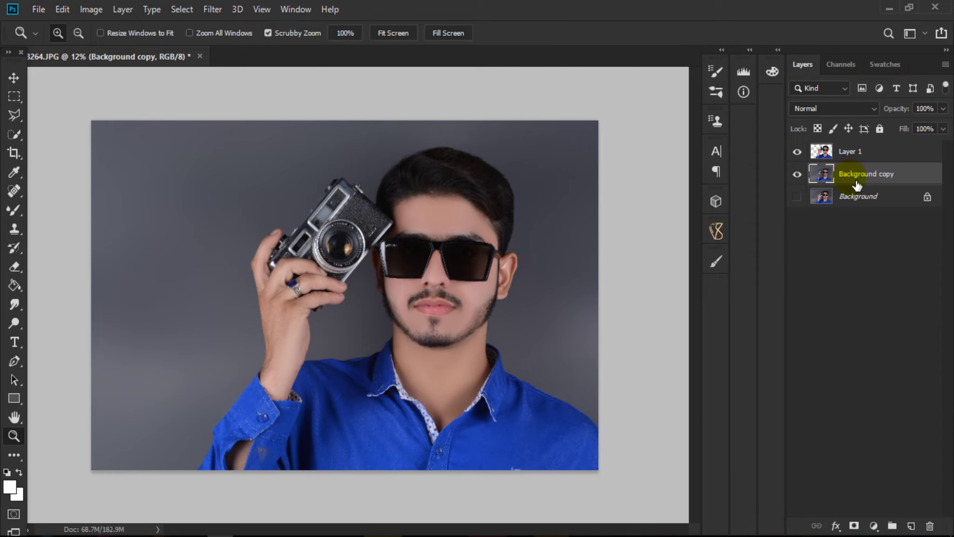
key(ctrl+b)
drag(741, 328, 682, 220)
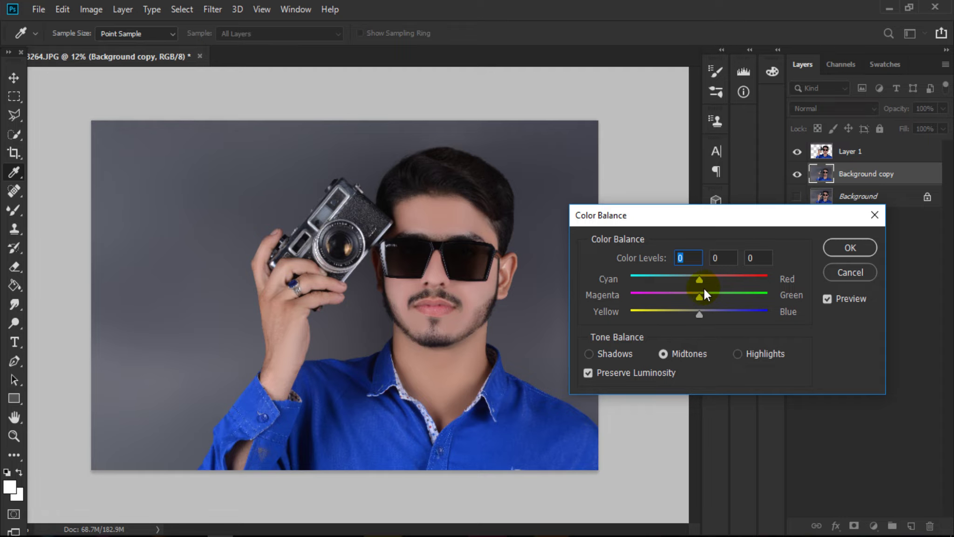
drag(699, 279, 753, 279)
drag(699, 297, 634, 295)
mouse_move(682, 314)
mouse_down()
mouse_move(632, 312)
mouse_move(703, 299)
mouse_move(632, 297)
mouse_move(658, 314)
mouse_move(649, 319)
mouse_up()
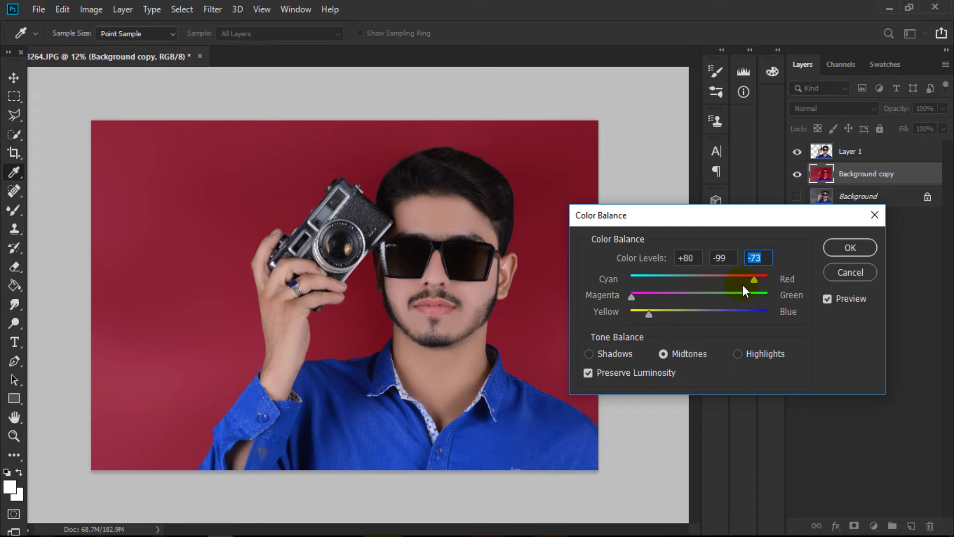
drag(761, 278, 756, 278)
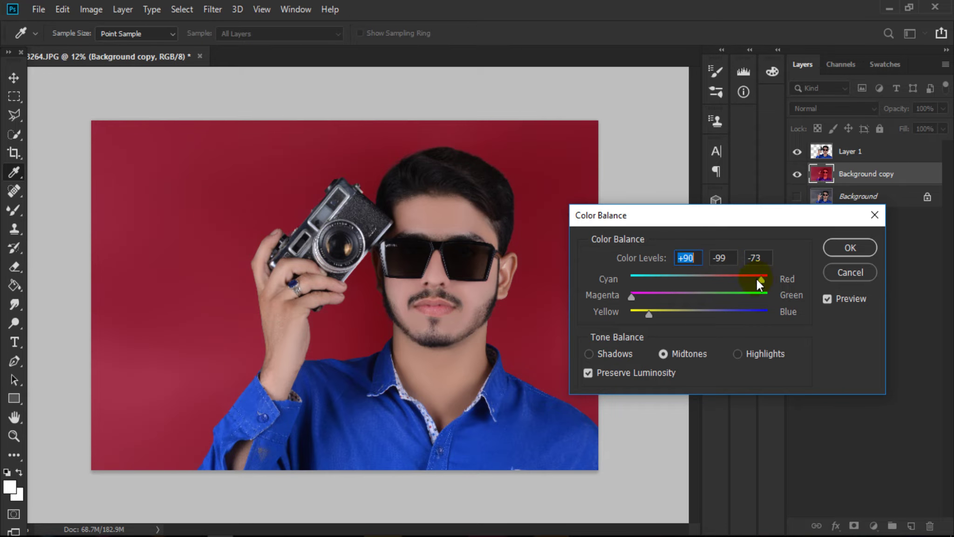
click(850, 253)
Zoom out and fit the whole photo on screen.
key(z)
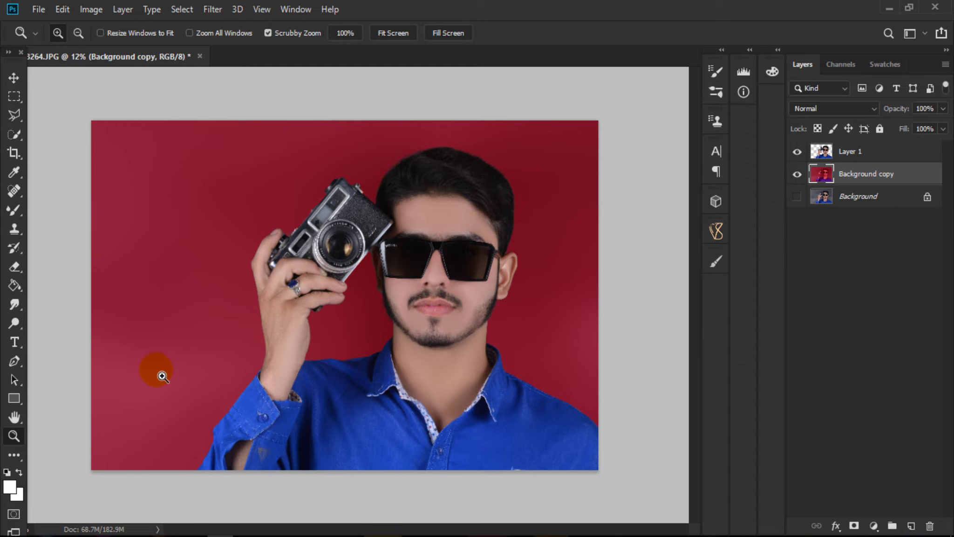
mouse_move(451, 336)
mouse_down()
mouse_move(395, 291)
mouse_move(447, 362)
mouse_up()
right_click(399, 338)
click(417, 349)
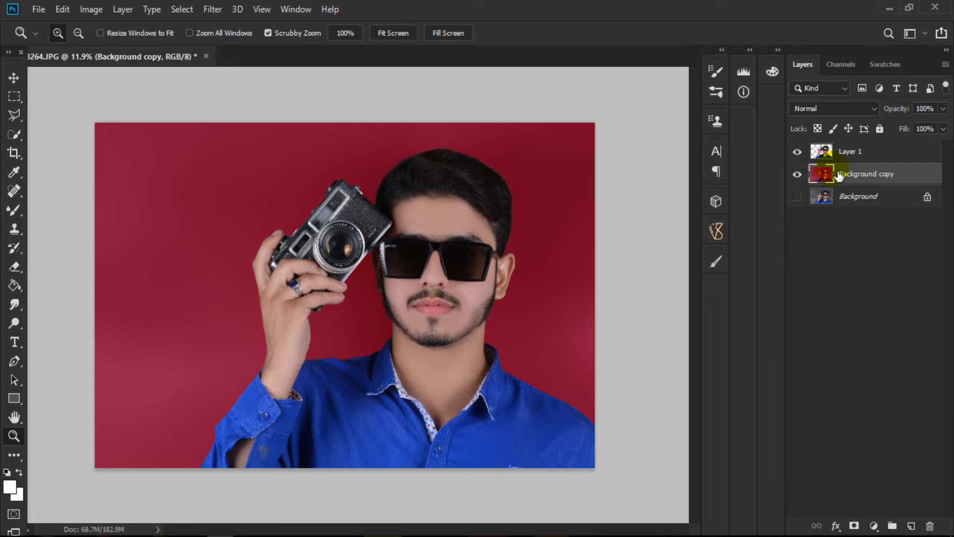
Merge visible layers, then in Camera Raw raise contrast and lower highlights and whites (−18).
right_click(834, 153)
click(696, 439)
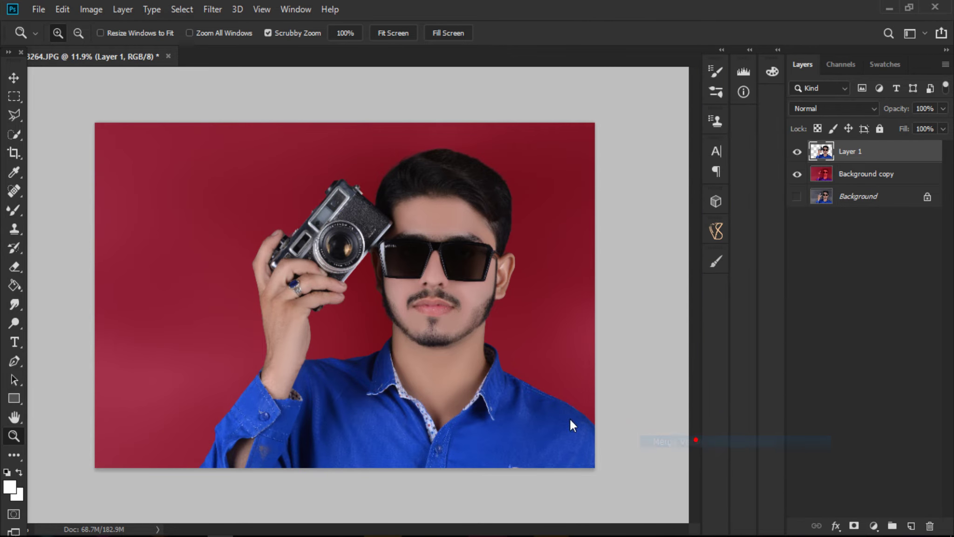
click(211, 10)
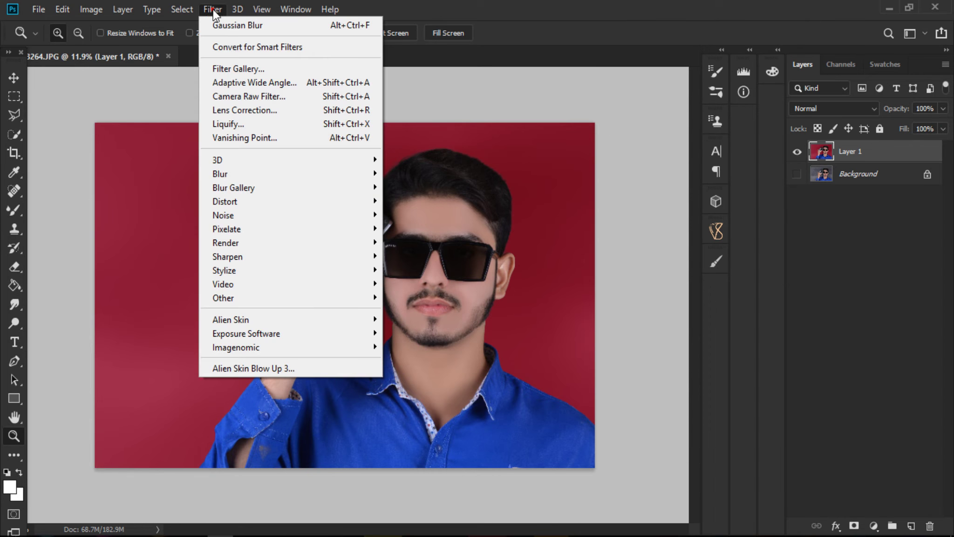
click(271, 96)
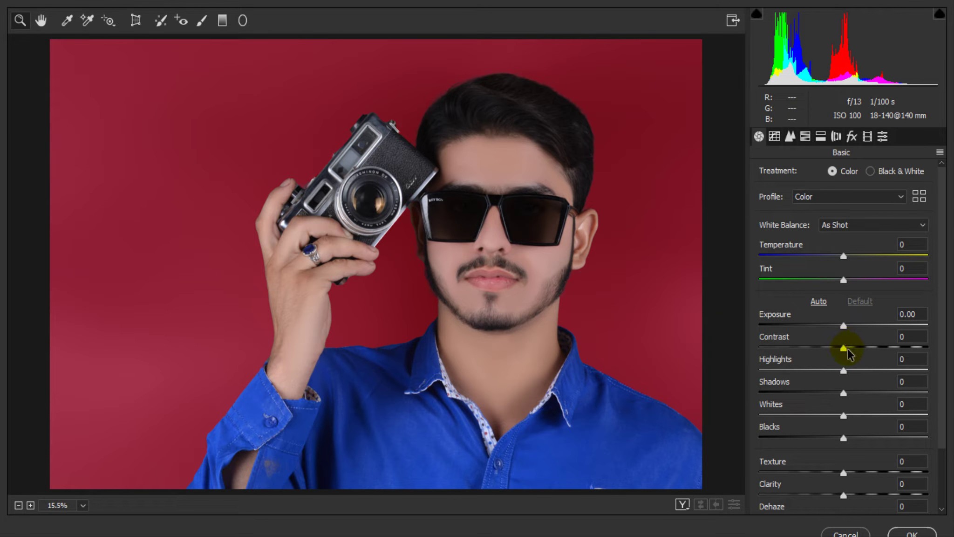
mouse_move(847, 351)
mouse_down()
mouse_move(858, 350)
mouse_move(696, 359)
mouse_up()
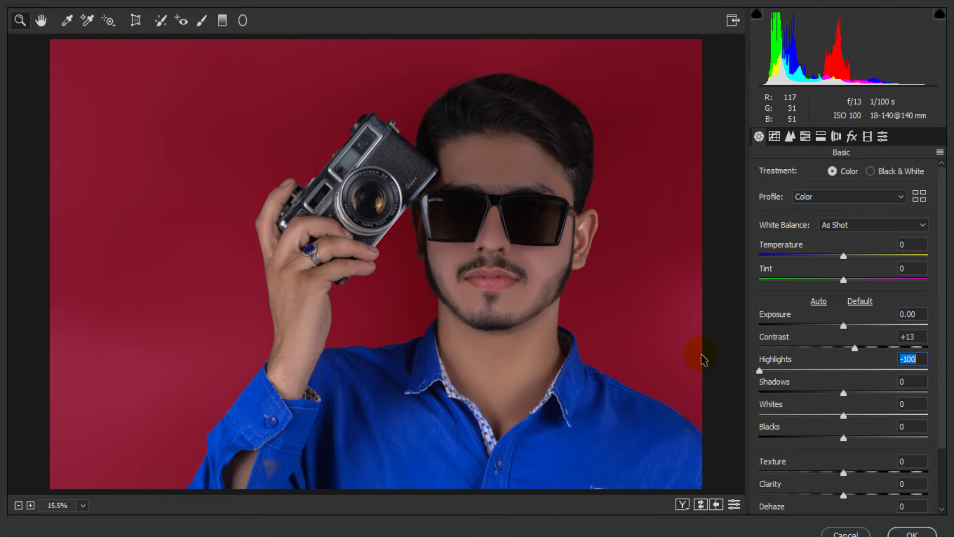
click(550, 224)
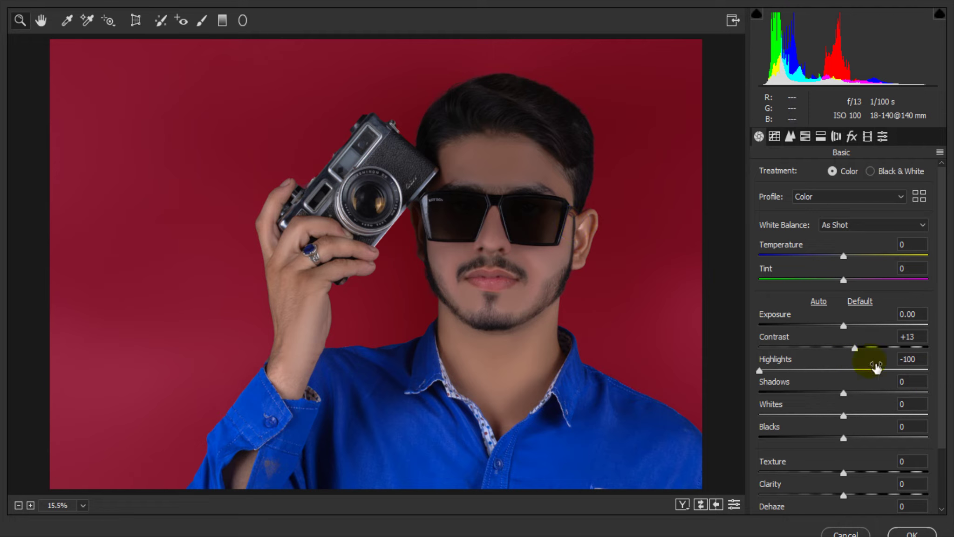
drag(760, 371, 831, 371)
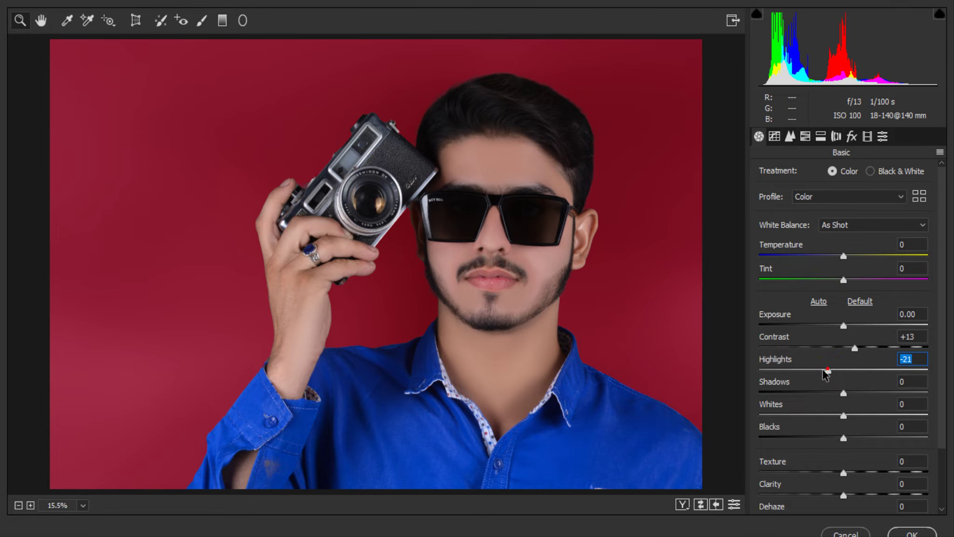
mouse_move(843, 414)
mouse_down()
mouse_move(828, 415)
mouse_move(865, 393)
mouse_move(899, 397)
mouse_up()
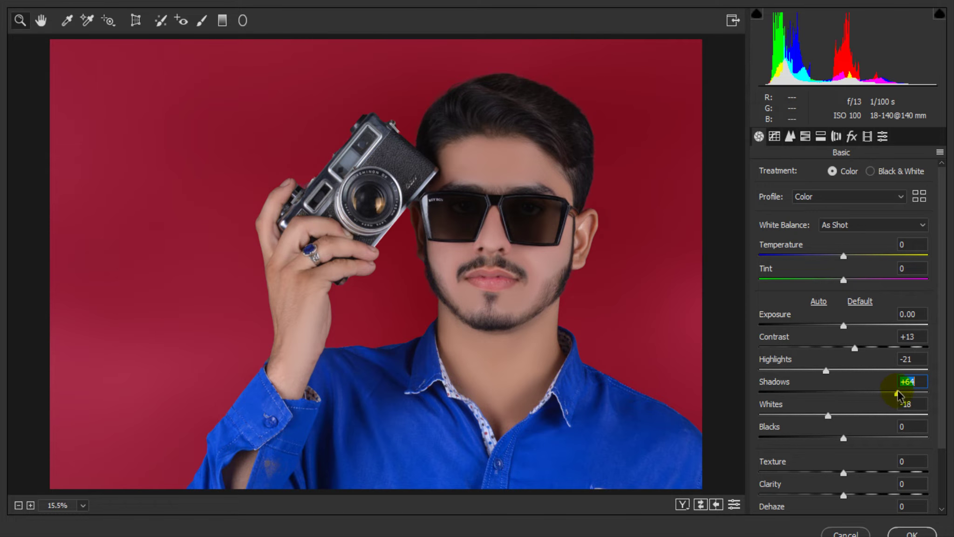
Add a −41 post-crop vignette, Dehaze +15, and lower Oranges saturation to −30.
click(851, 137)
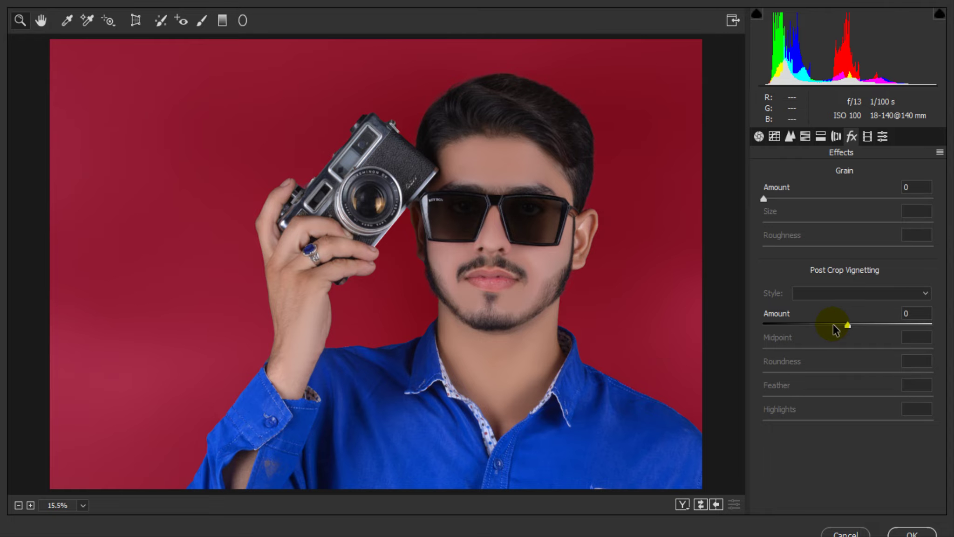
mouse_move(834, 328)
mouse_down()
mouse_move(812, 329)
mouse_move(869, 349)
mouse_up()
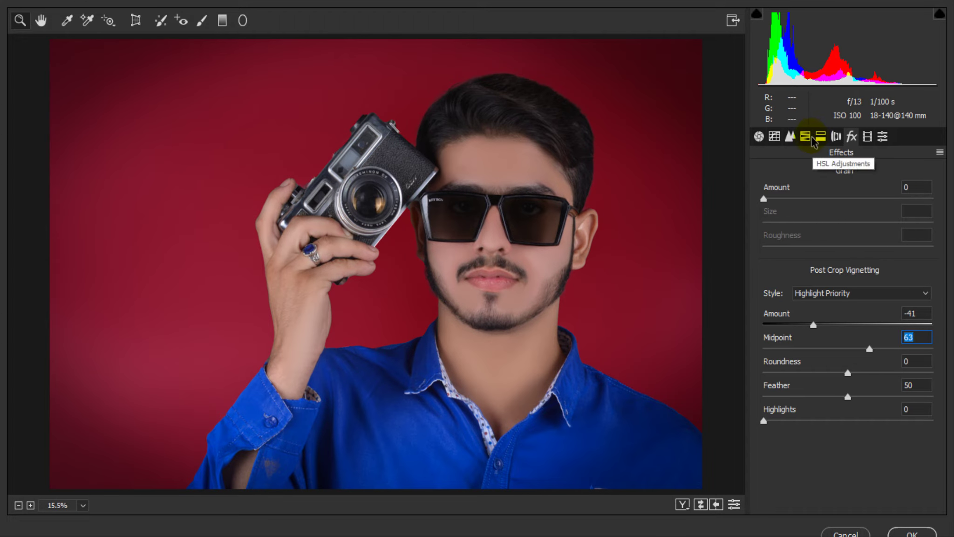
click(759, 136)
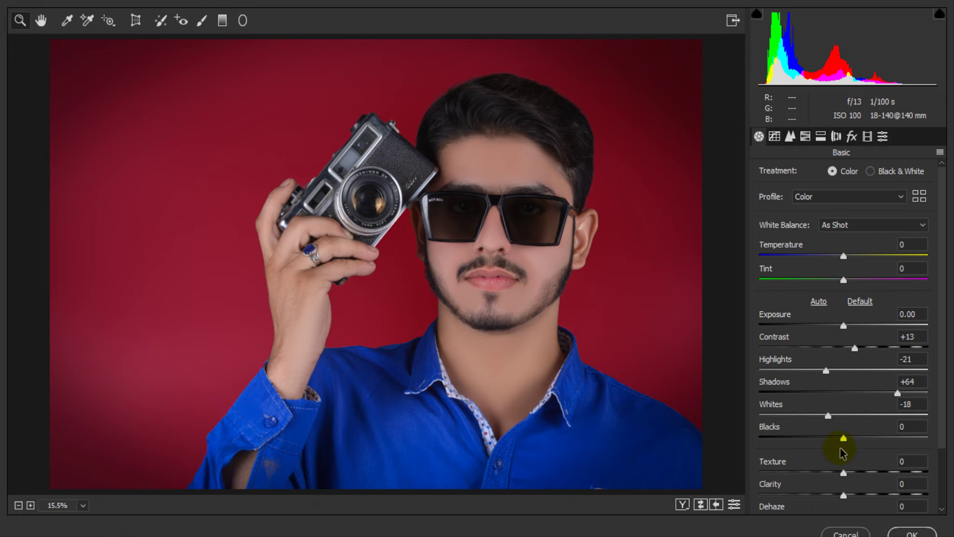
scroll(843, 452, down, 3)
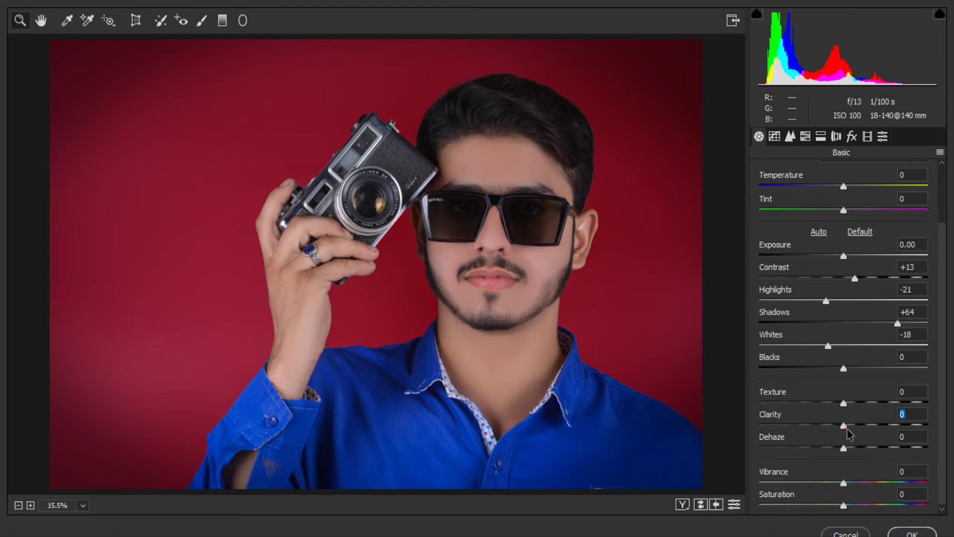
drag(843, 447, 861, 447)
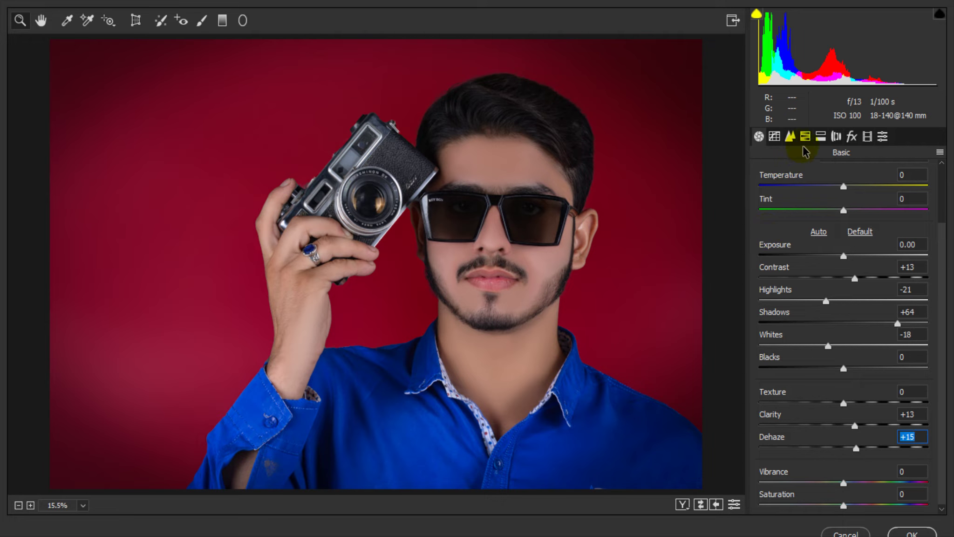
click(804, 138)
click(808, 174)
mouse_move(839, 251)
mouse_down()
mouse_move(822, 251)
mouse_move(862, 254)
mouse_up()
Boost Reds saturation +16 and Blues +34, shift Blues hue and lower Blues luminance to −25.
click(874, 176)
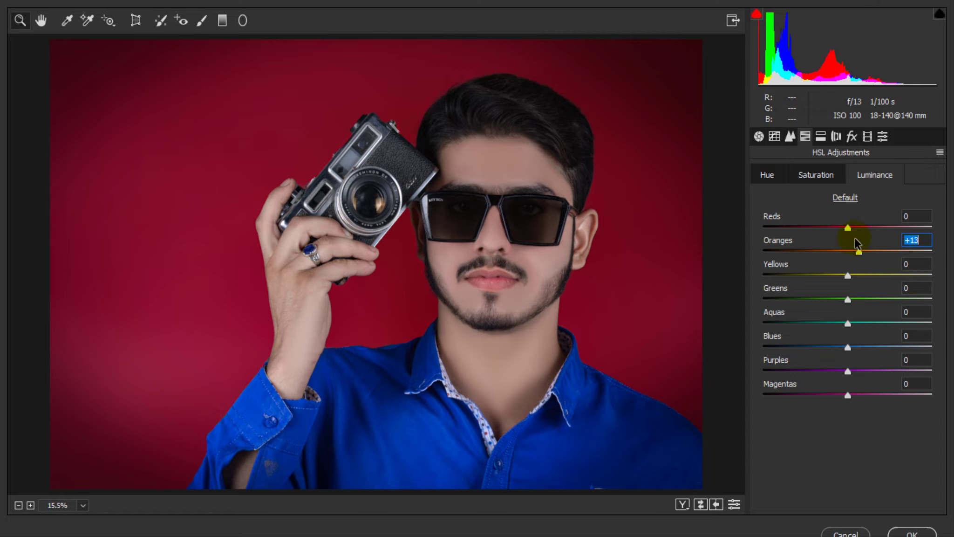
click(816, 175)
drag(847, 227, 861, 228)
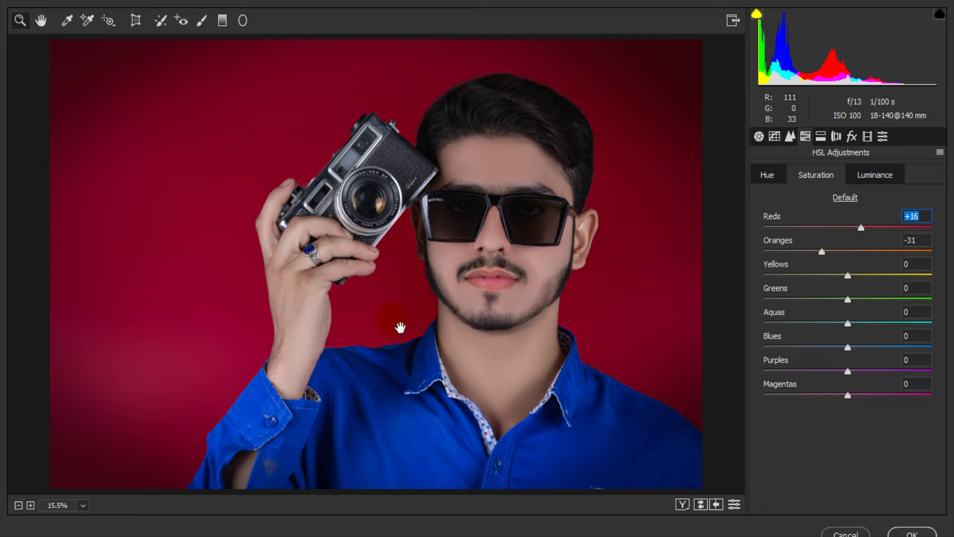
drag(847, 347, 859, 347)
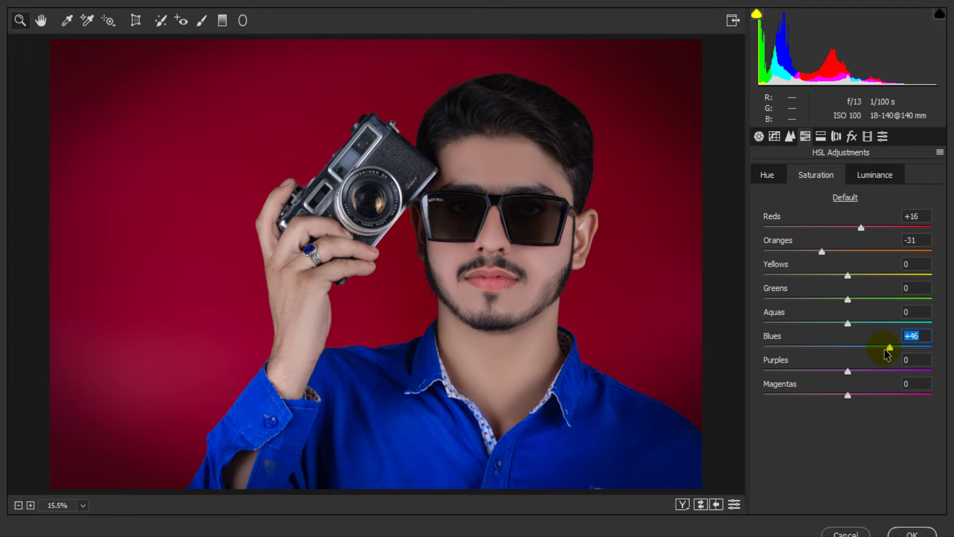
click(766, 176)
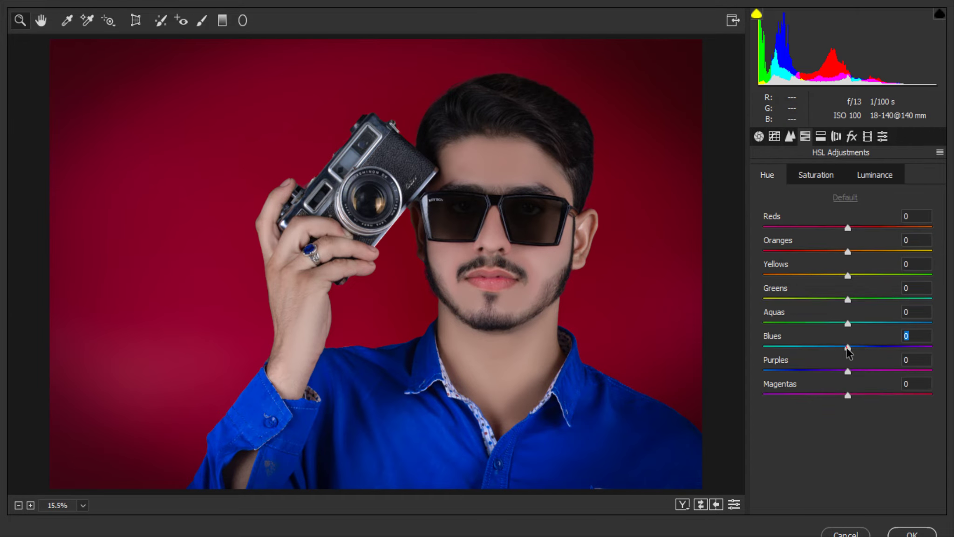
drag(847, 347, 826, 350)
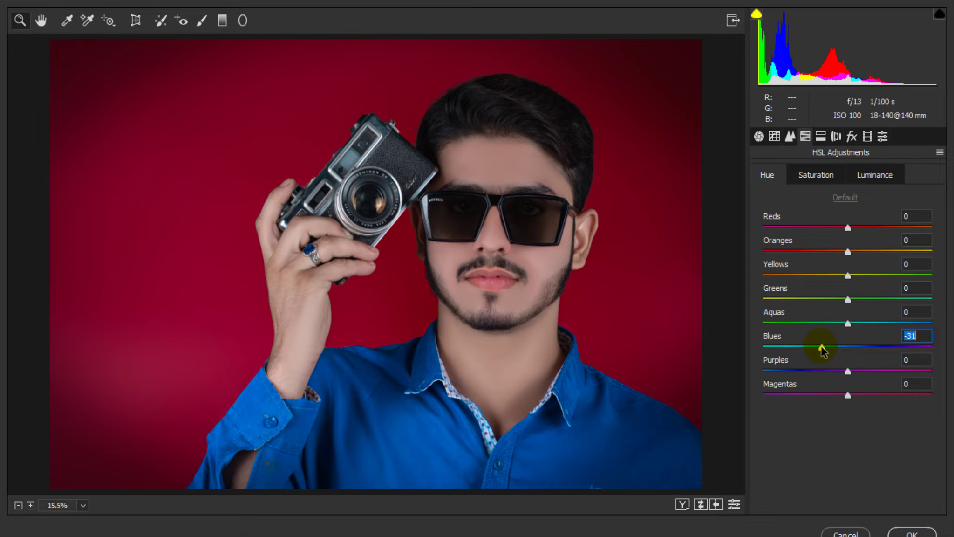
click(874, 175)
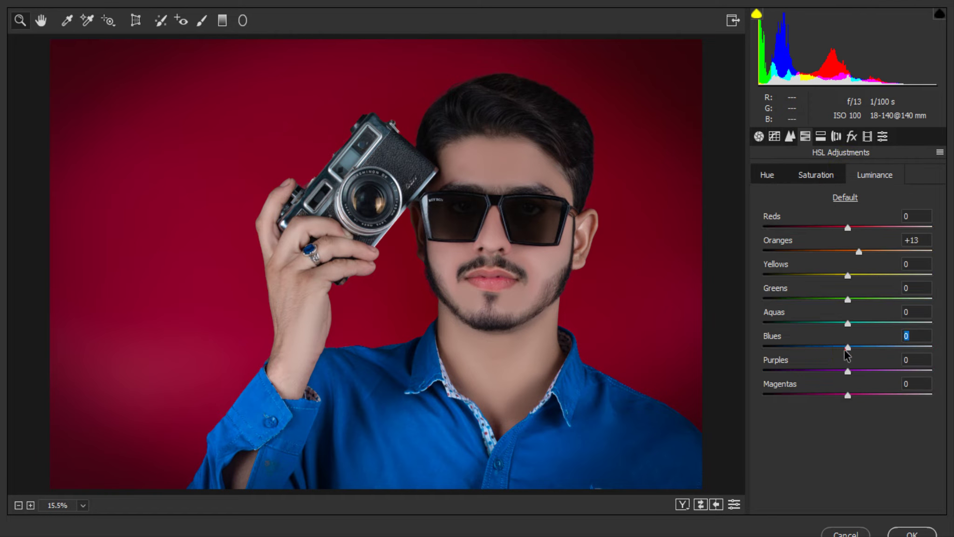
drag(845, 349, 832, 349)
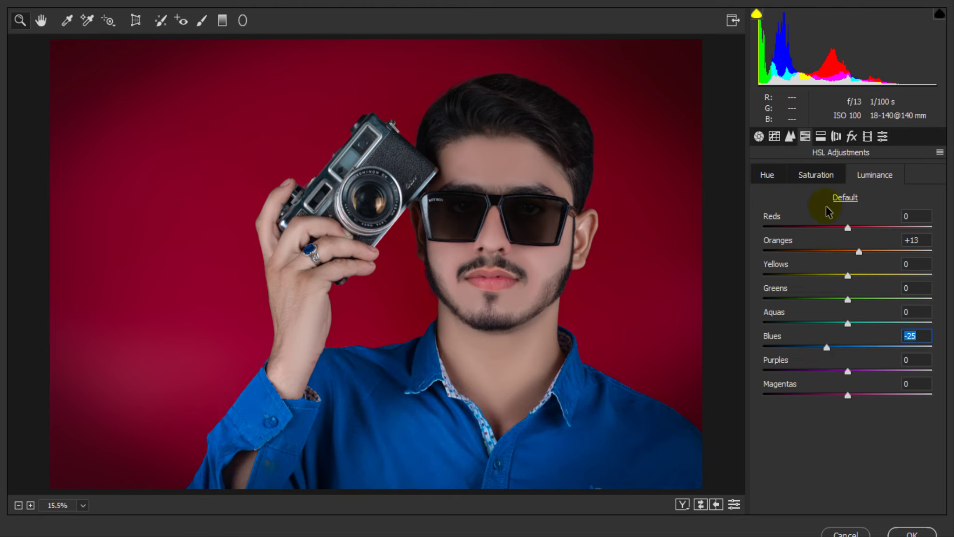
Set greens, aquas, purples, magentas and yellows saturation to −100.
click(812, 173)
drag(848, 299, 698, 303)
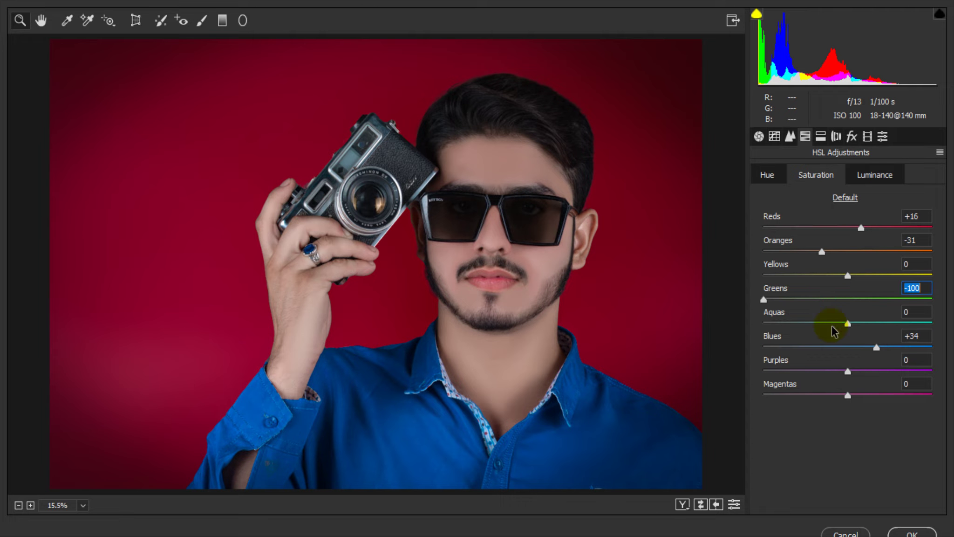
drag(847, 322, 717, 326)
drag(848, 372, 763, 372)
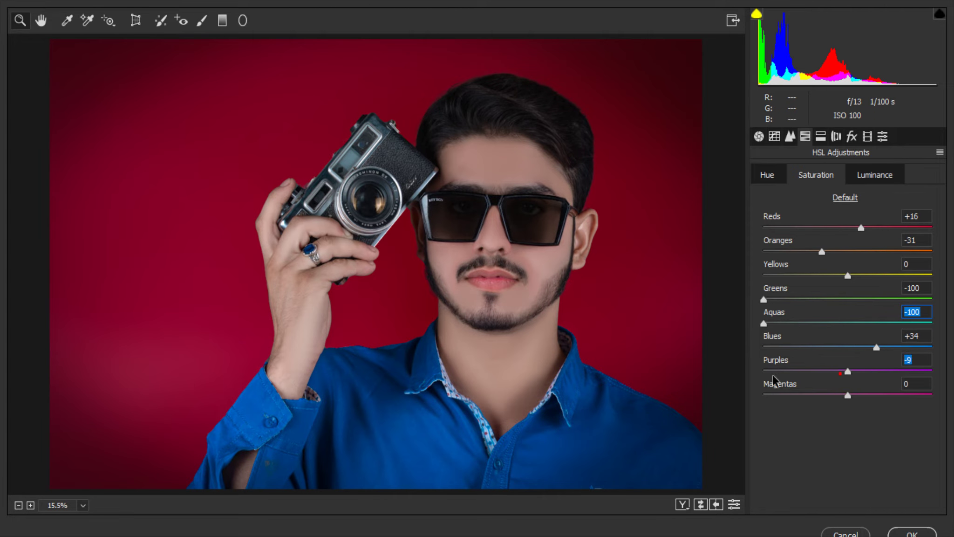
drag(847, 396, 766, 397)
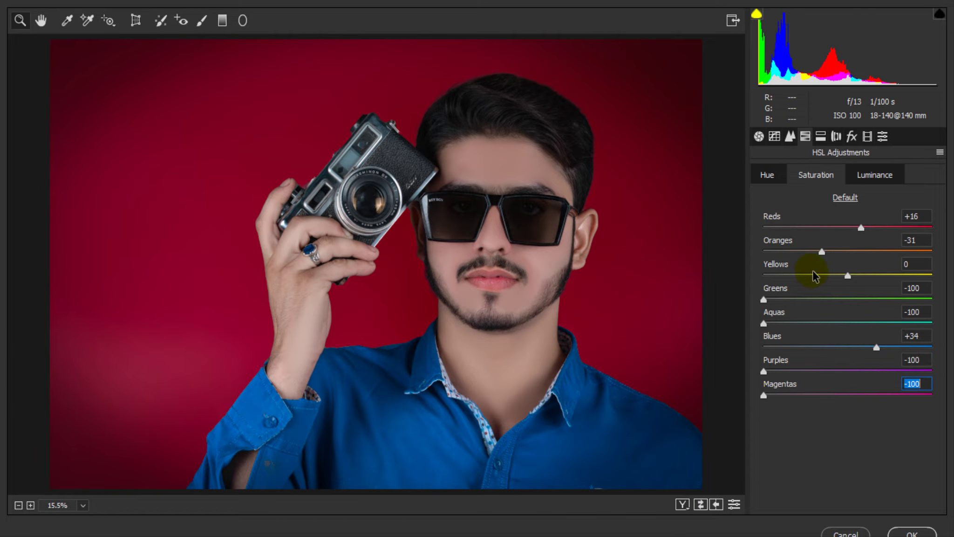
drag(816, 275, 827, 275)
drag(744, 283, 718, 278)
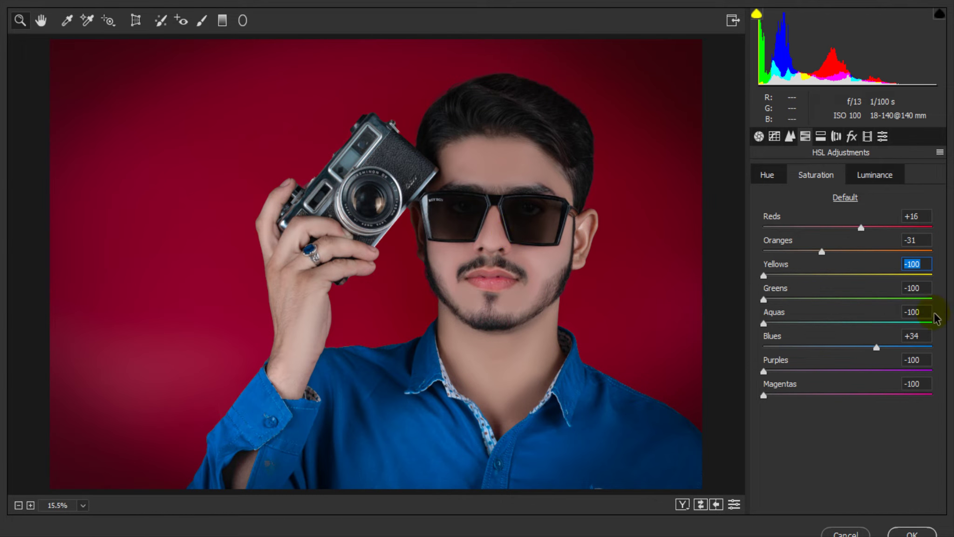
In Split Toning, give highlights hue 146 and saturation 12, and shadows saturation 3.
click(819, 137)
click(788, 219)
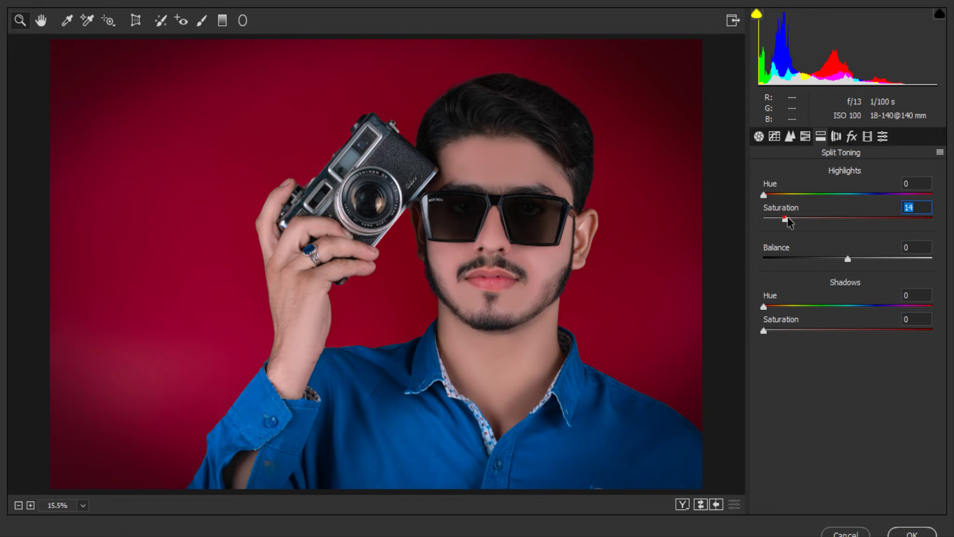
mouse_move(764, 195)
mouse_down()
mouse_move(847, 196)
mouse_move(834, 201)
mouse_up()
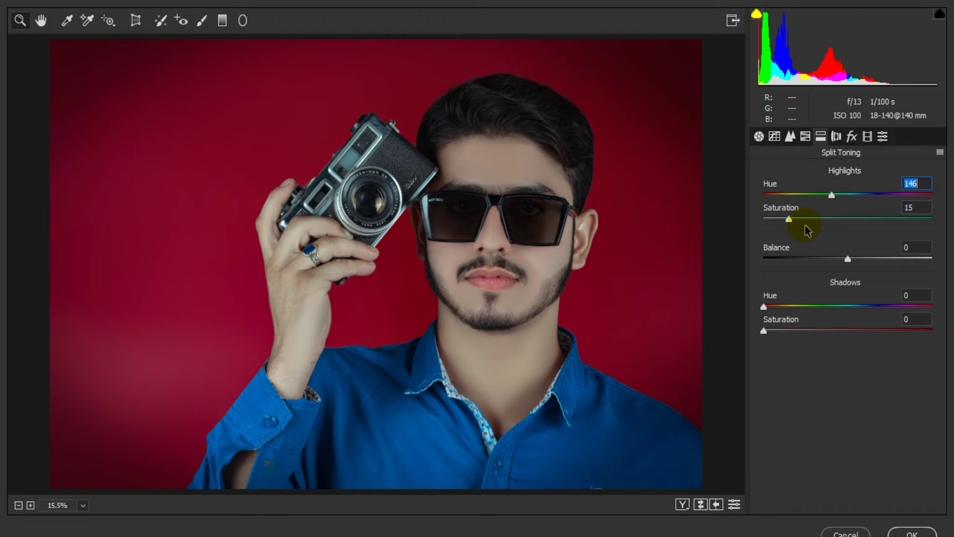
key(Tab)
key(Down)
key(Down)
key(Down)
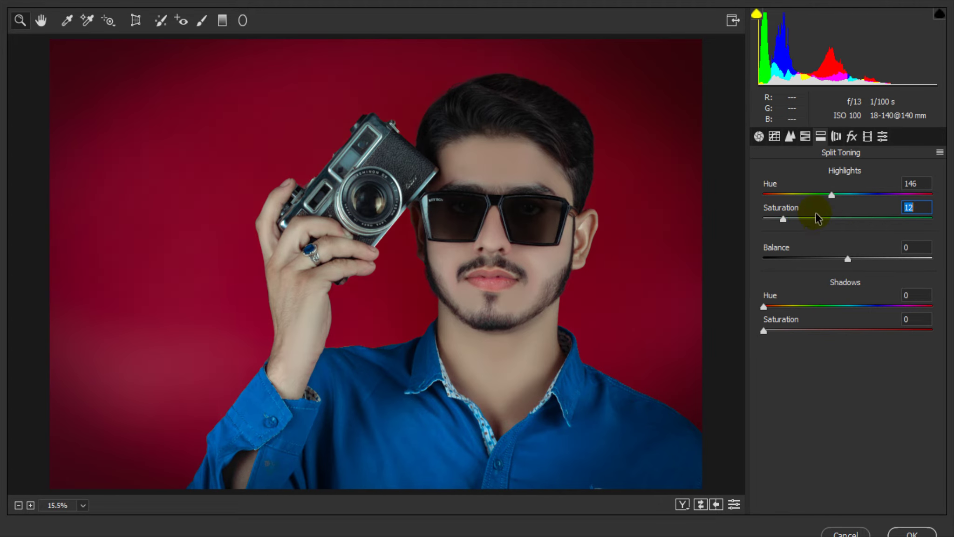
drag(764, 330, 770, 331)
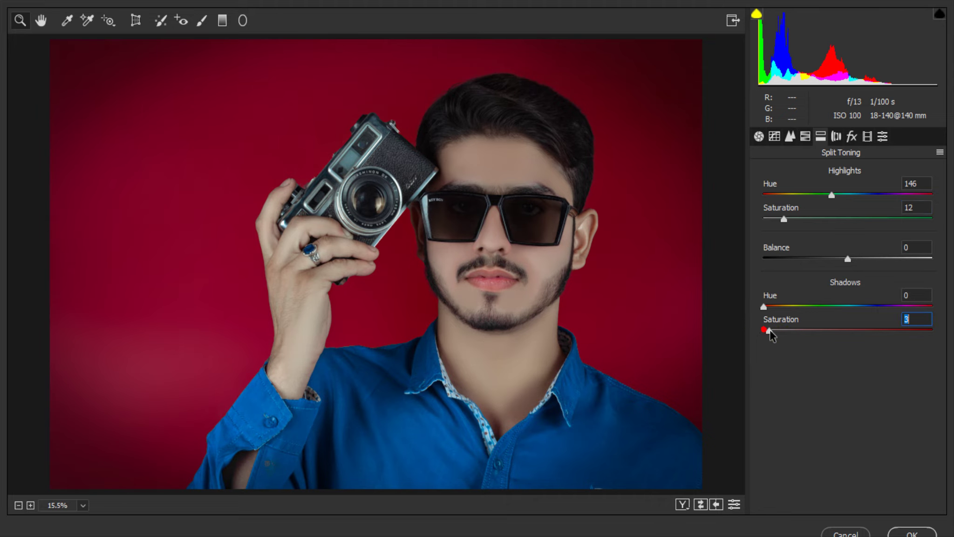
Apply the Camera Raw grade to Layer 1, zoom in on the face, then fit the image on screen.
click(911, 532)
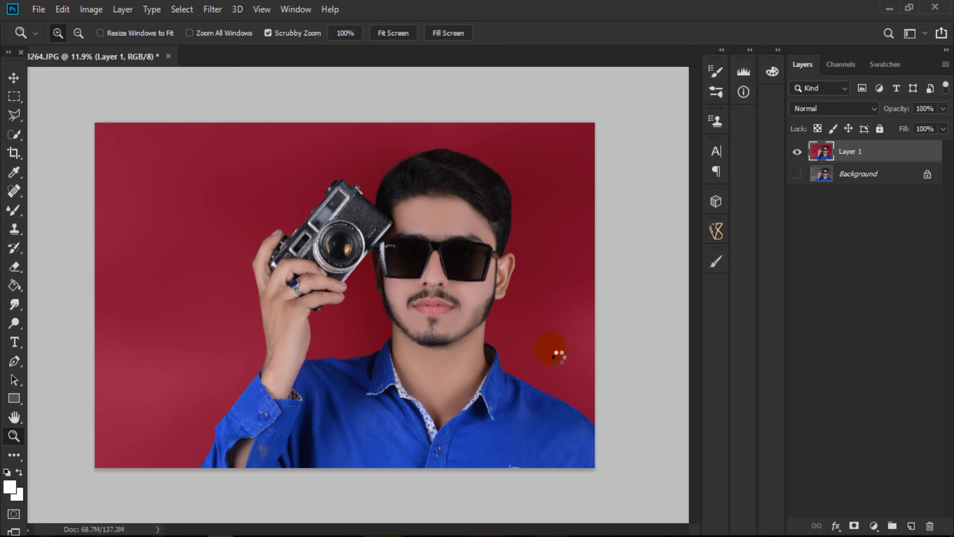
click(493, 336)
right_click(500, 242)
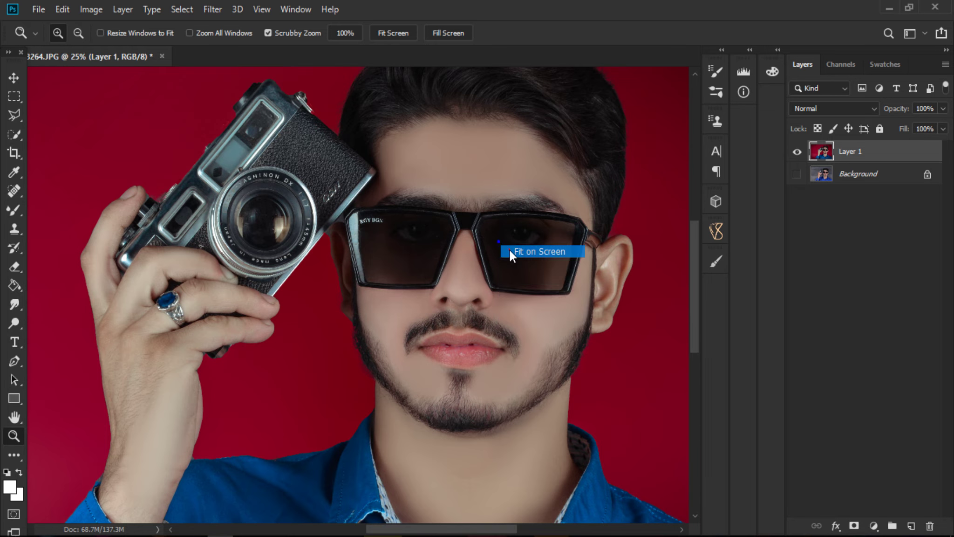
click(512, 251)
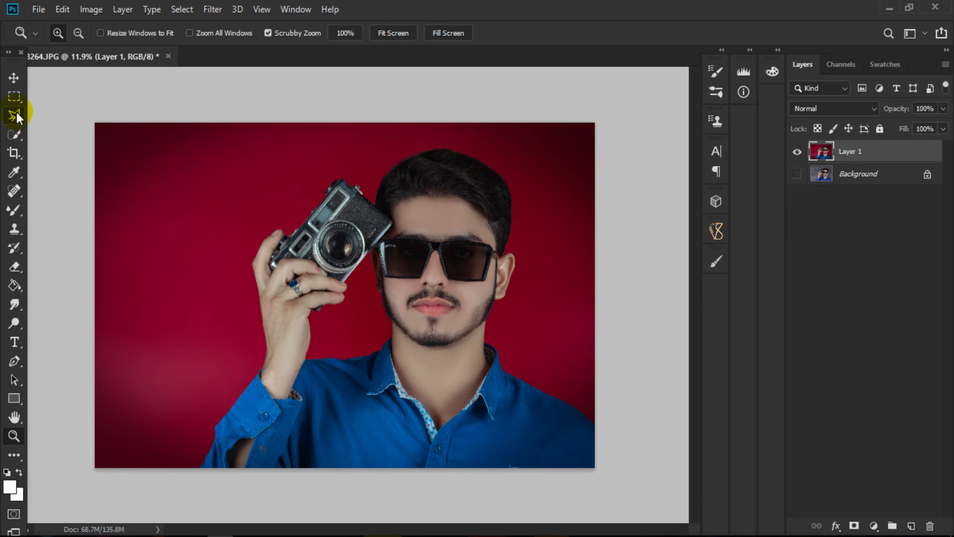
Select a tall narrow vertical strip through the hand; a first polygon addition selects no pixels.
click(14, 96)
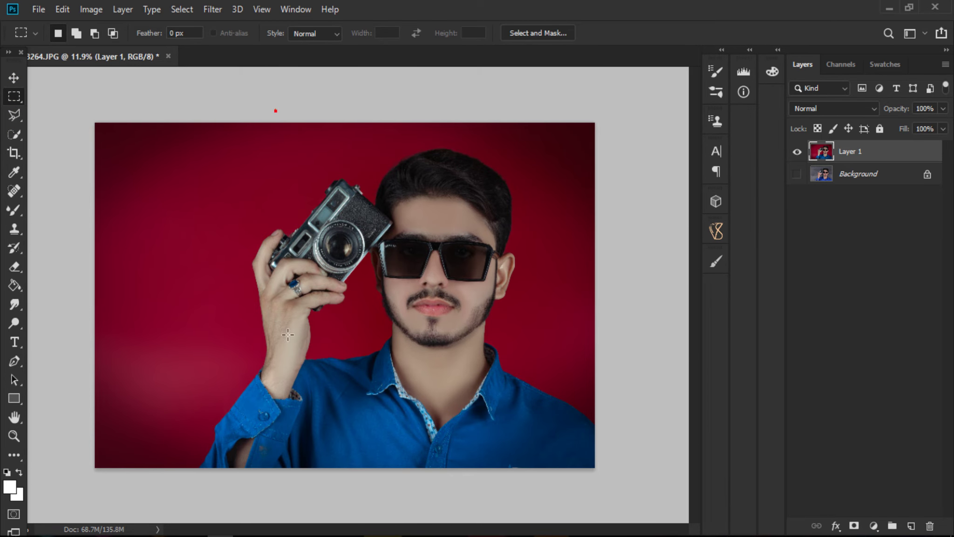
drag(274, 107, 309, 530)
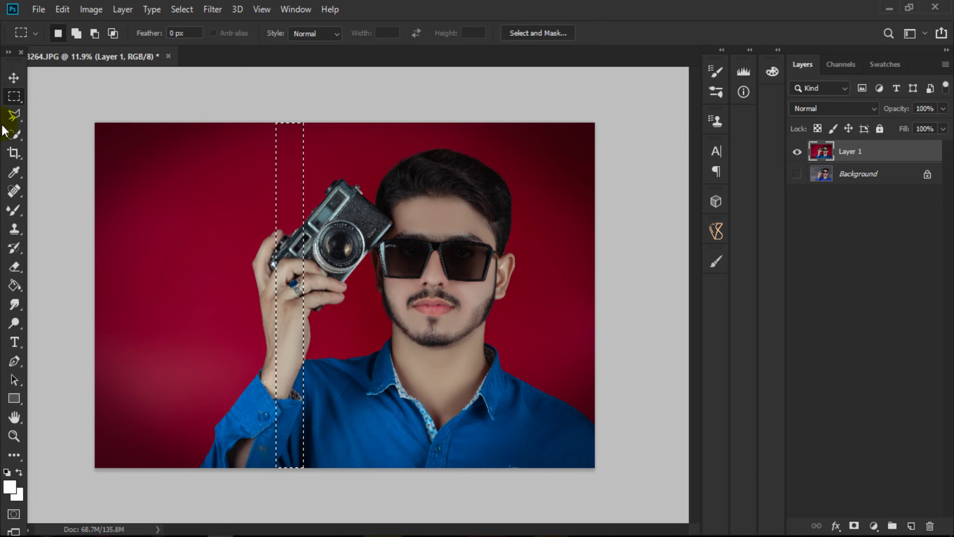
click(14, 115)
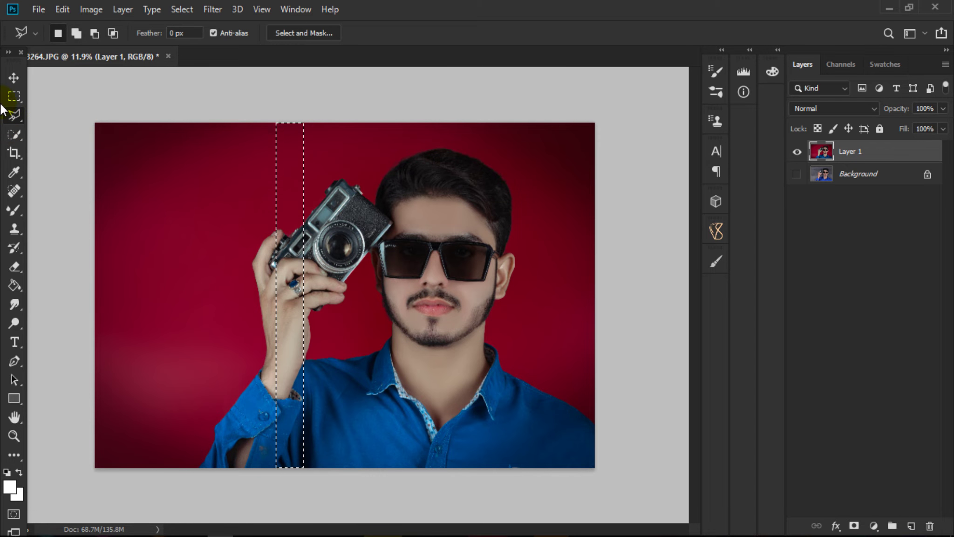
key(shift)
shift+click(599, 191)
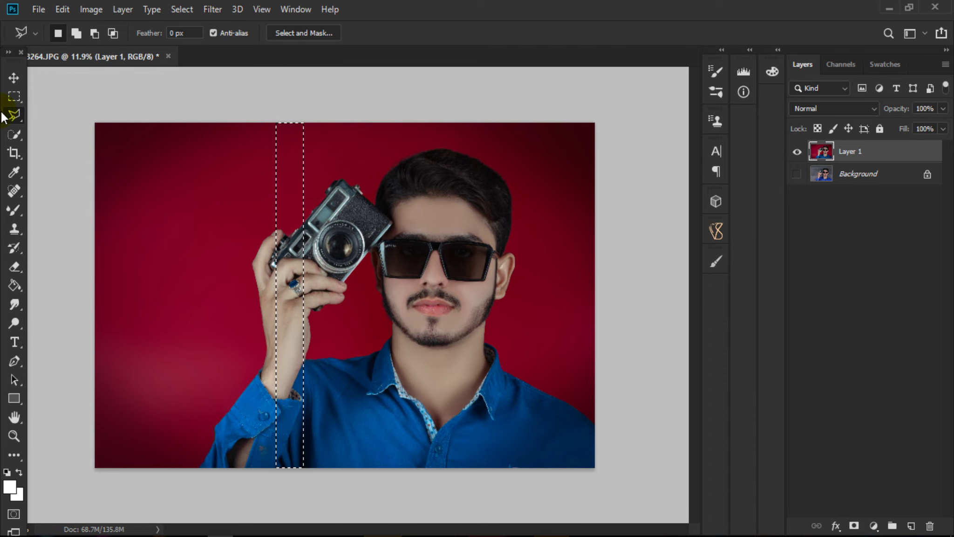
right_click(14, 115)
click(50, 128)
click(596, 178)
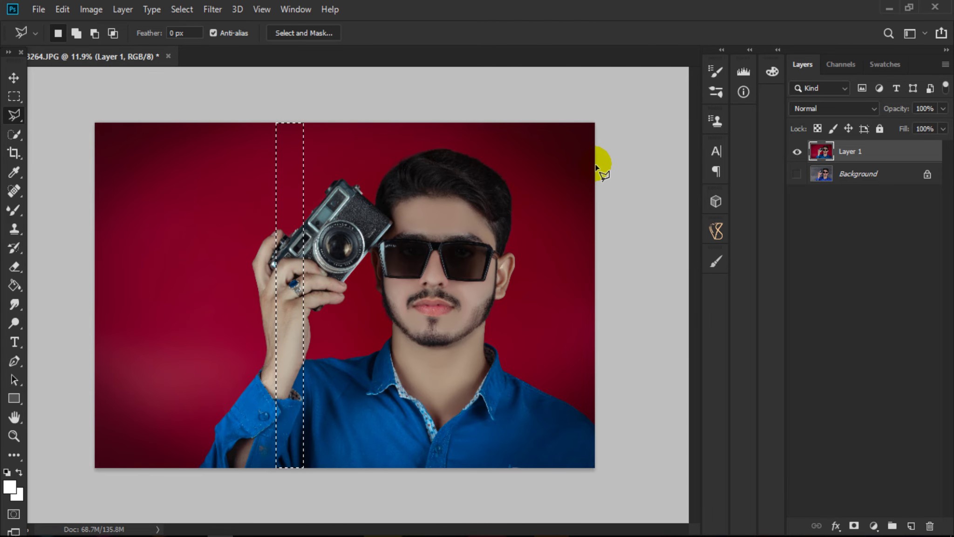
click(596, 160)
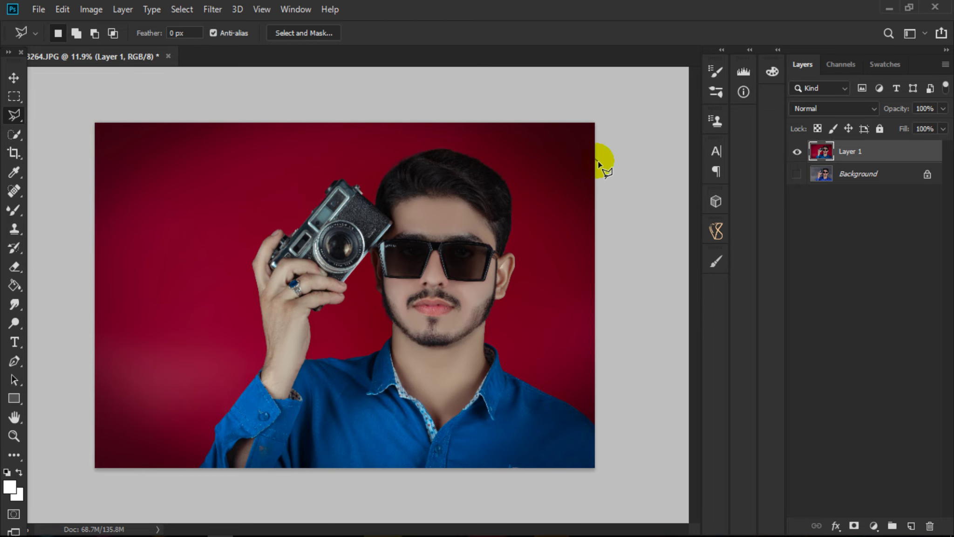
double_click(627, 165)
click(454, 219)
Add a diagonal wedge from the top edge to below the shirt, and copy the selection to Layer 2.
key(shift)
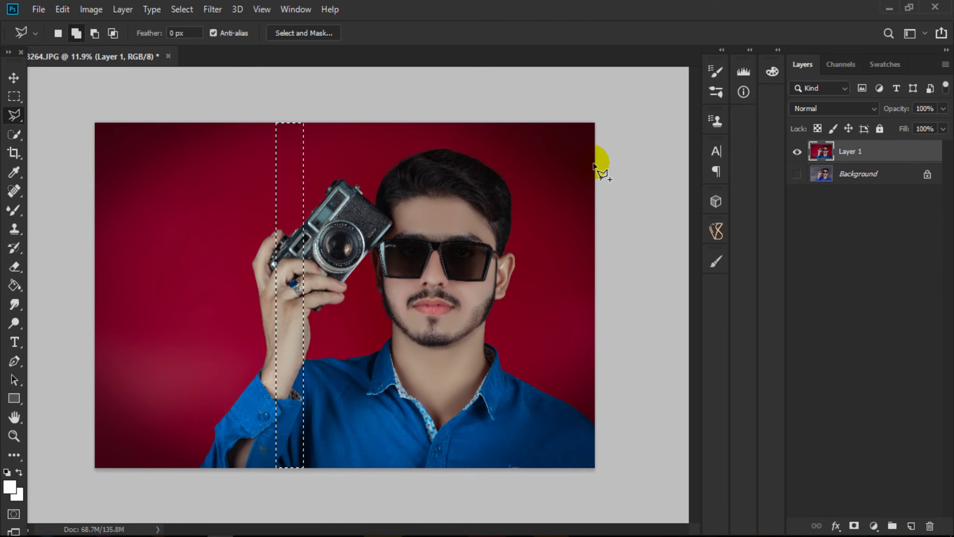
click(535, 122)
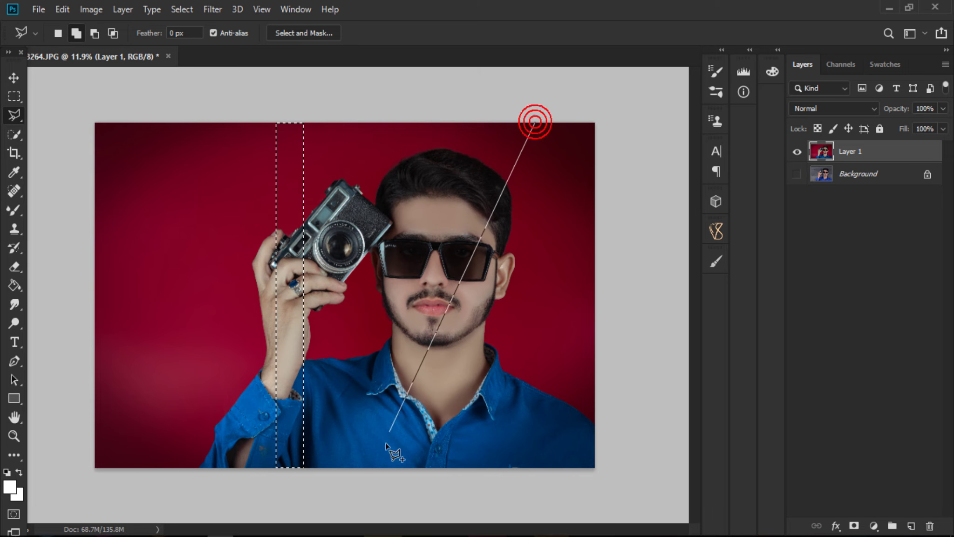
drag(379, 497, 340, 494)
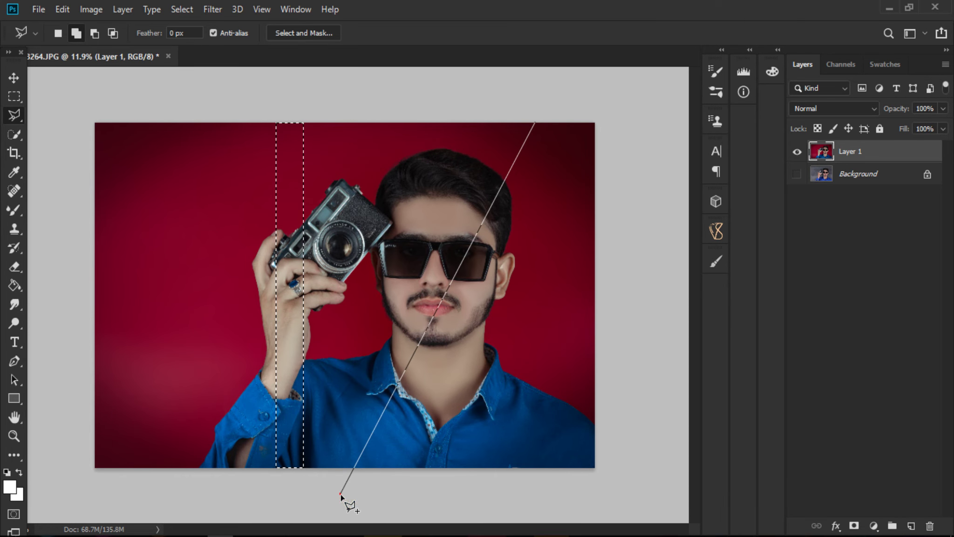
click(505, 485)
click(540, 73)
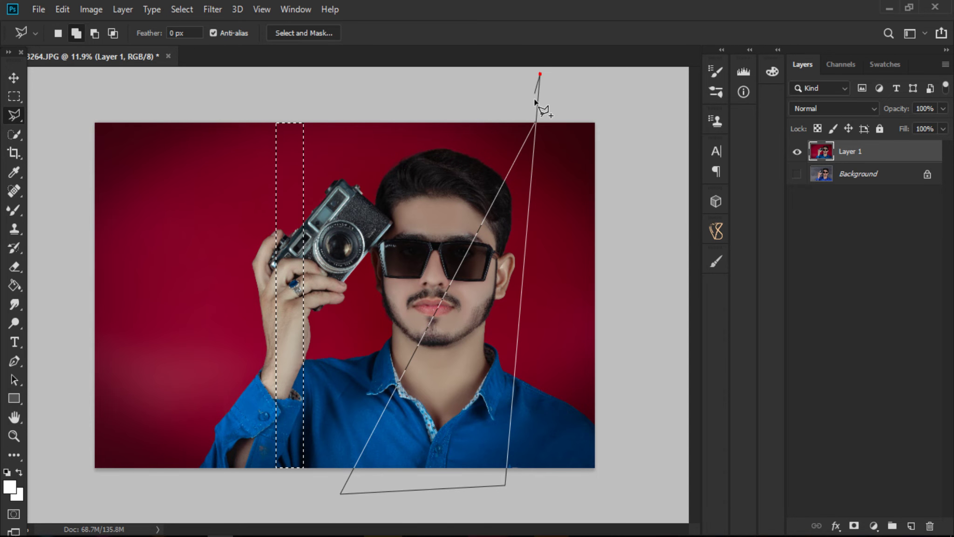
click(535, 123)
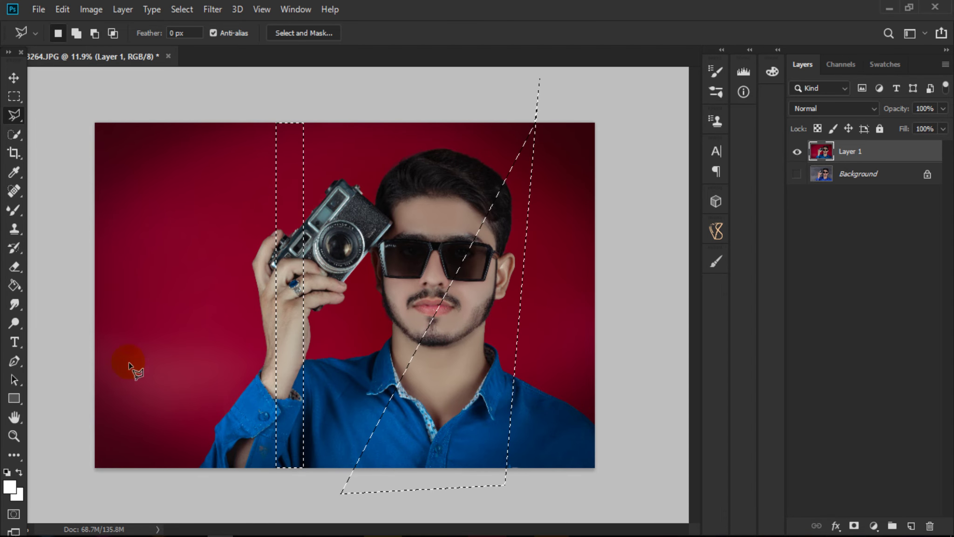
click(14, 435)
alt+click(482, 385)
drag(303, 244, 347, 305)
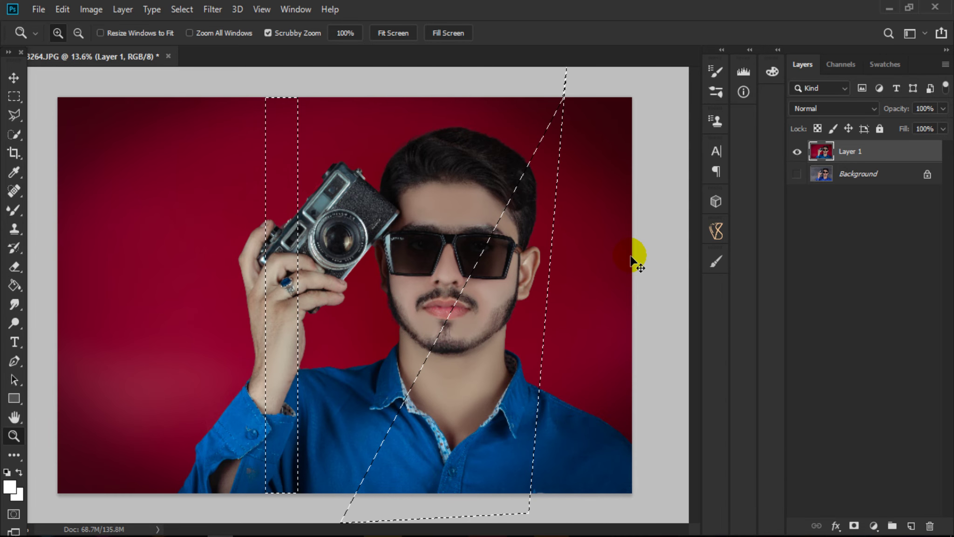
key(ctrl+j)
Toggle Layer 1's visibility to inspect the cut-out pieces, then zoom in on the face.
click(800, 175)
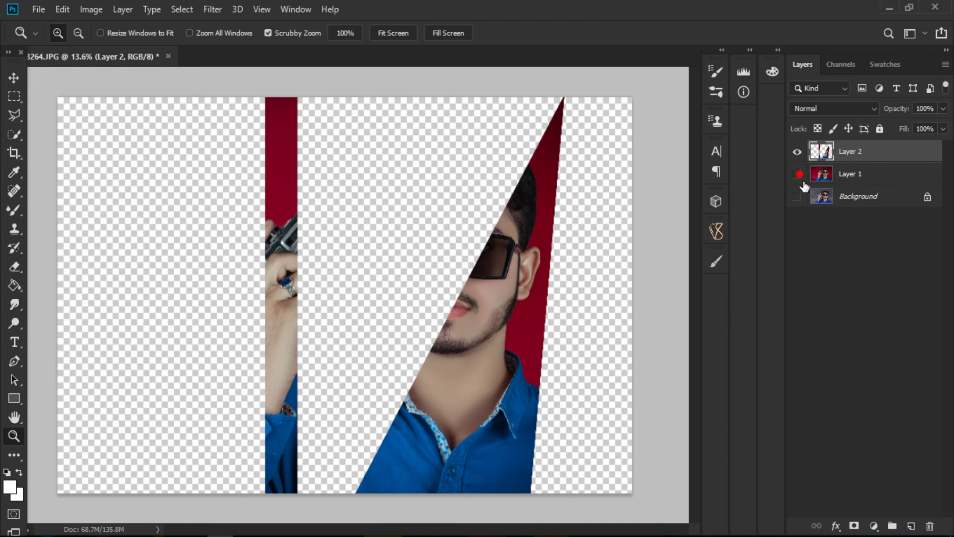
click(799, 174)
click(797, 174)
click(445, 198)
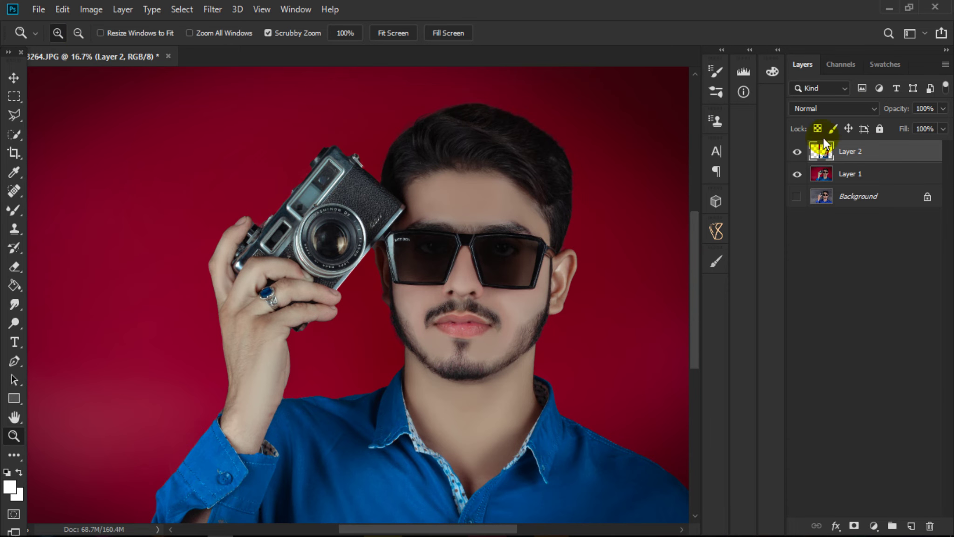
Convert Layer 2 to black and white with default settings, then hide Layer 2.
click(87, 13)
click(118, 49)
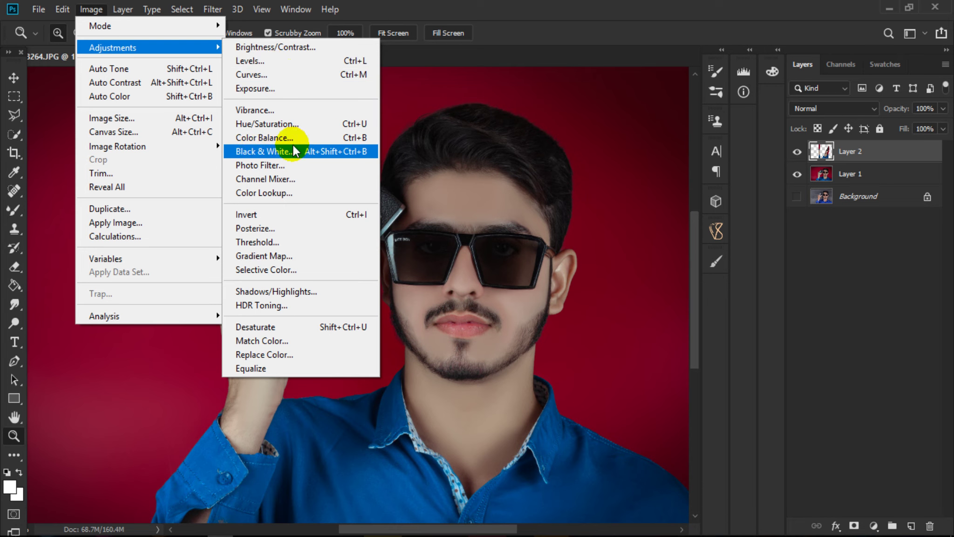
click(273, 154)
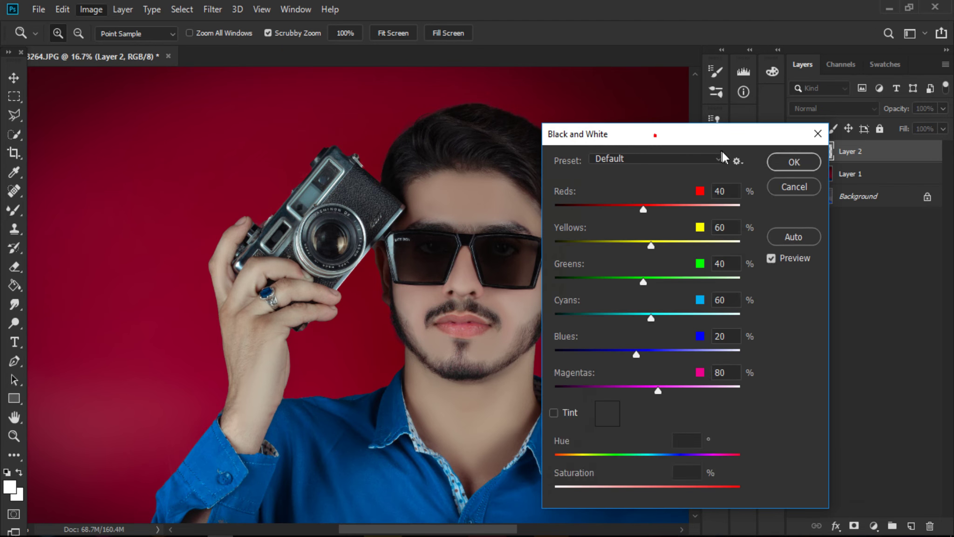
drag(655, 136, 732, 145)
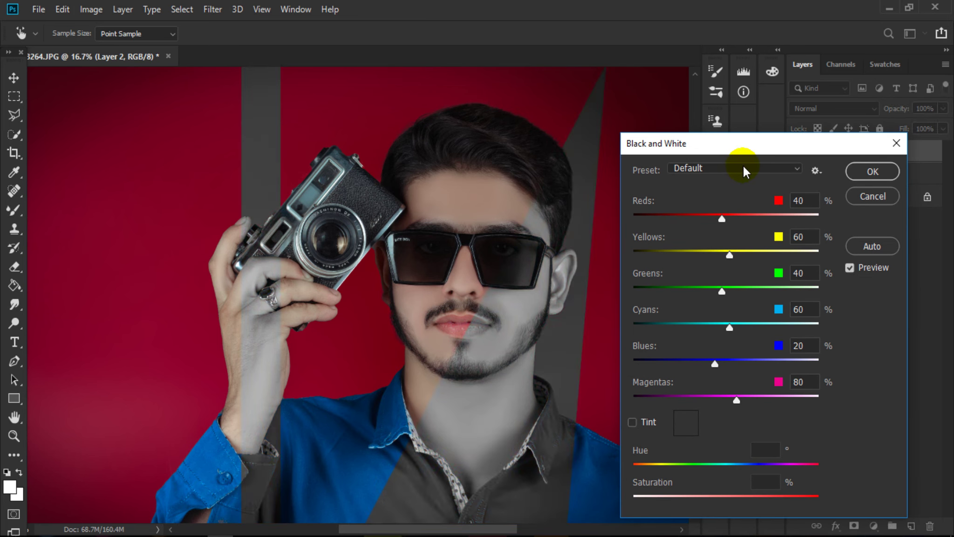
click(862, 170)
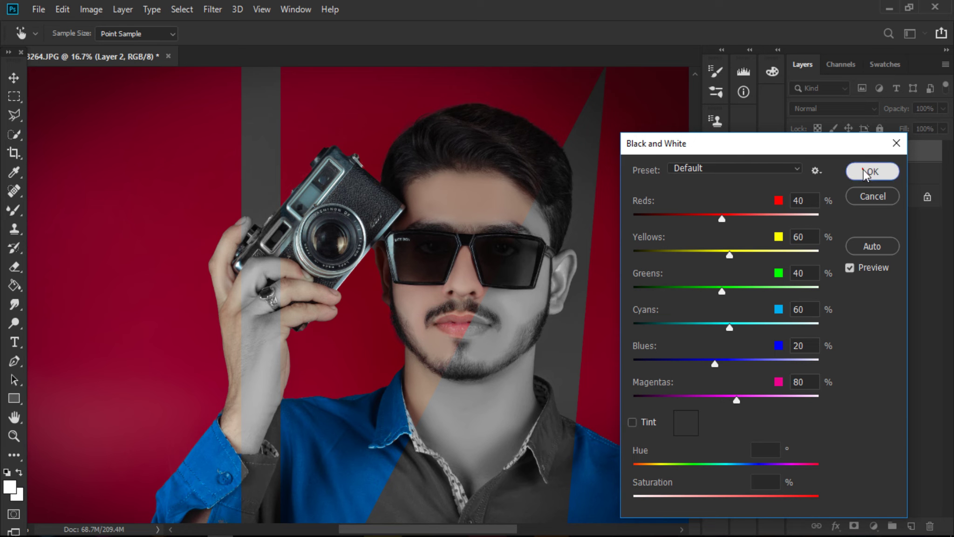
mouse_move(508, 345)
mouse_down()
mouse_move(368, 321)
mouse_move(563, 403)
mouse_move(494, 326)
mouse_up()
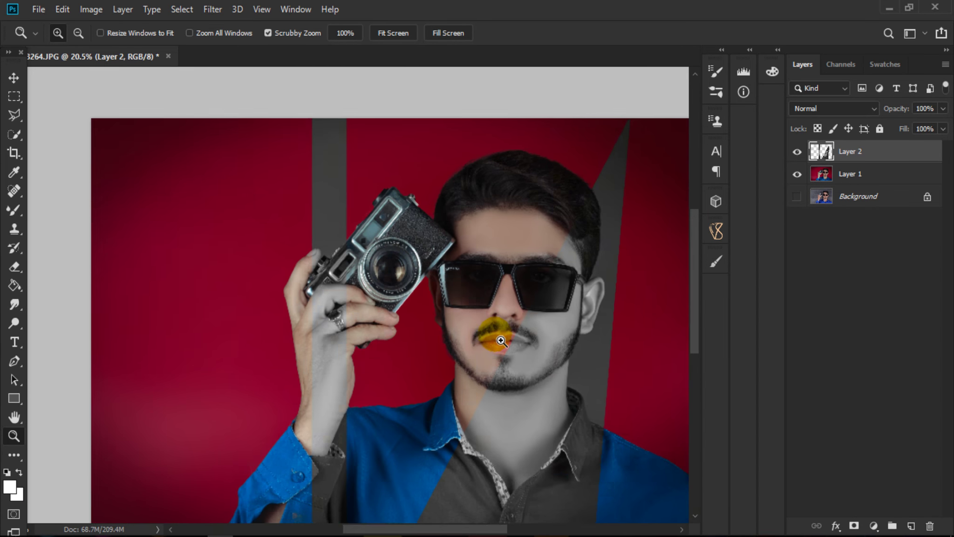
click(797, 151)
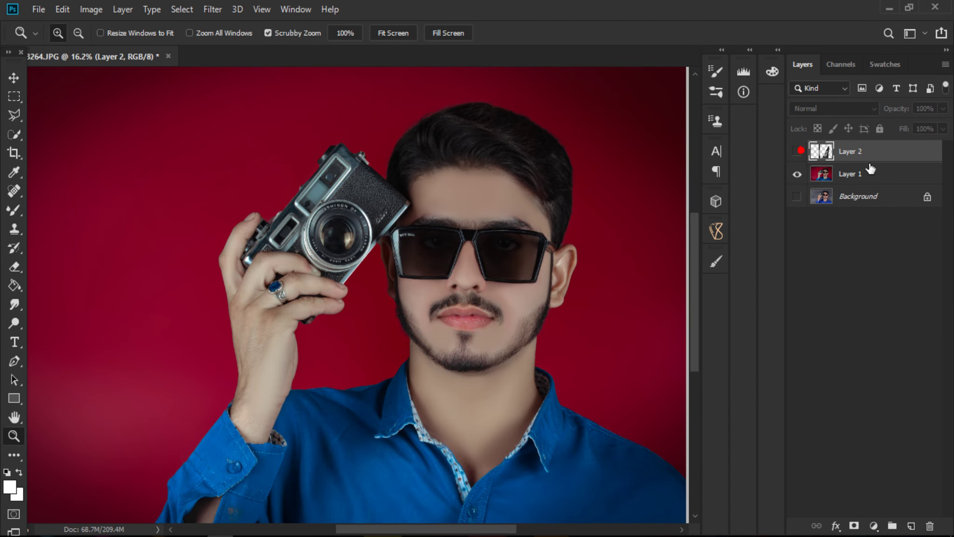
Delete Layer 2, then select two horizontal bands on the left plus a vertical band through the face.
drag(869, 159, 930, 525)
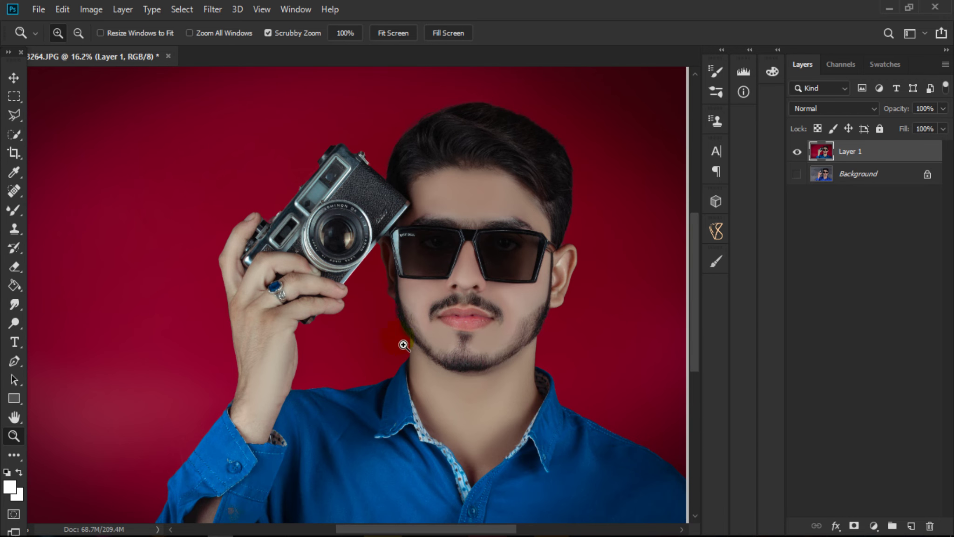
drag(398, 339, 384, 310)
click(14, 96)
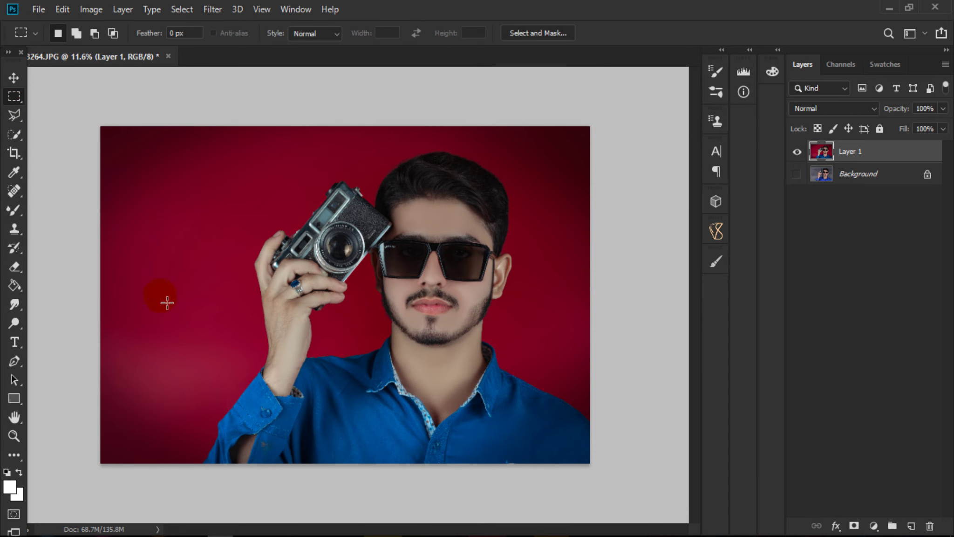
drag(112, 296, 370, 331)
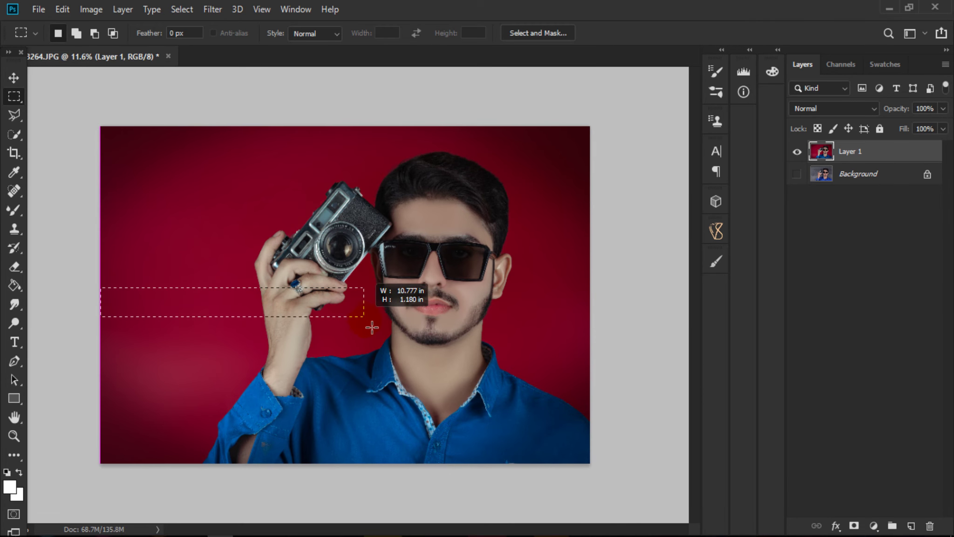
key(shift)
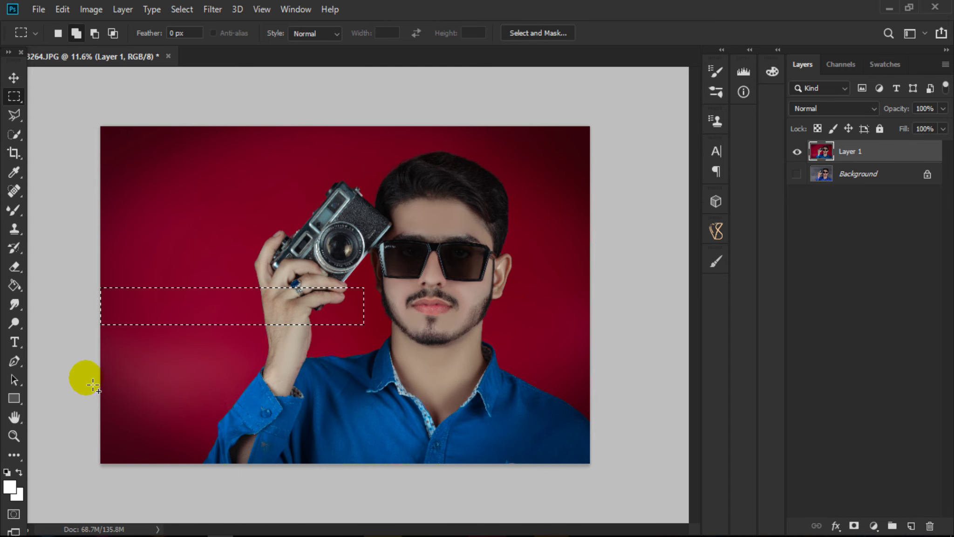
mouse_move(86, 377)
mouse_down()
mouse_move(328, 402)
mouse_move(335, 423)
mouse_up()
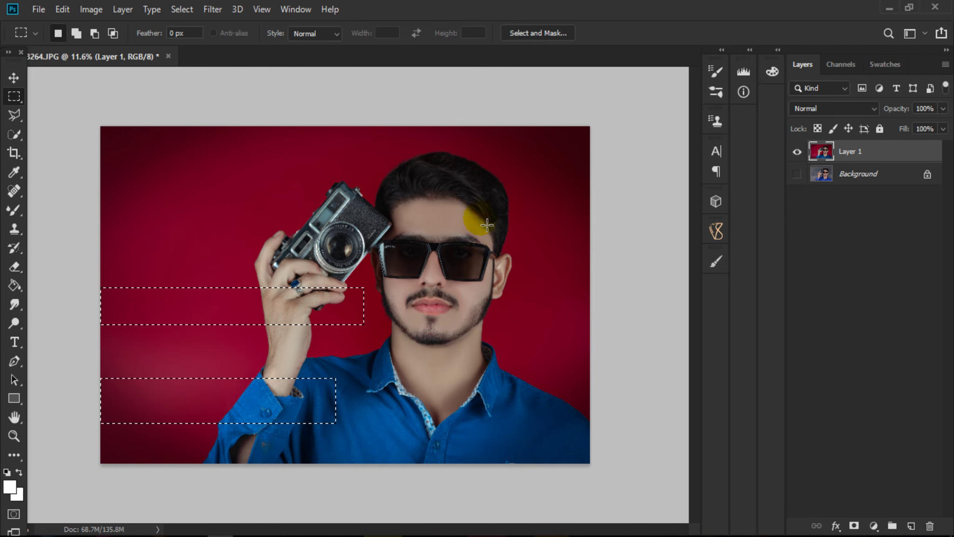
mouse_move(464, 111)
mouse_down()
mouse_move(500, 428)
mouse_move(493, 422)
mouse_up()
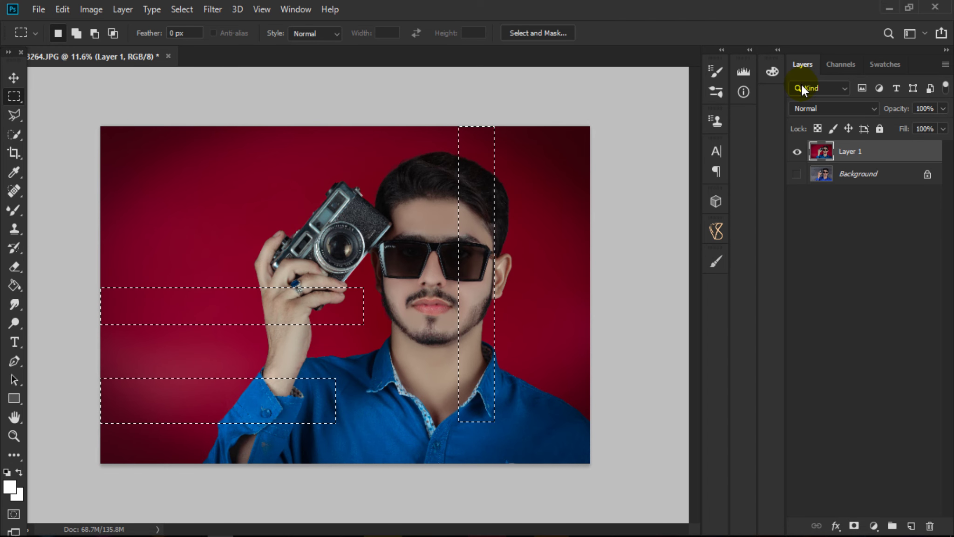
Copy the three bands to a new Layer 2, make it black and white, and load its outline.
key(ctrl+j)
click(93, 9)
mouse_move(113, 47)
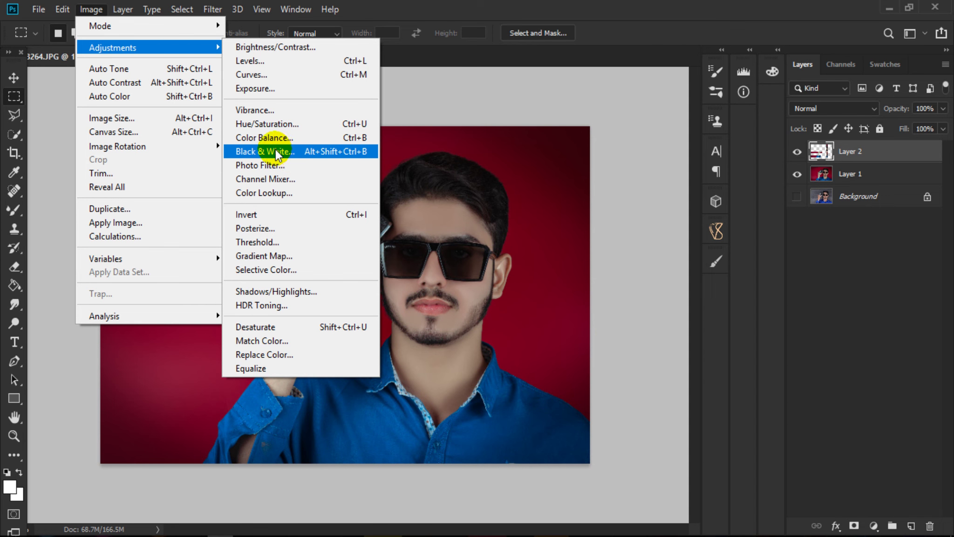
click(275, 150)
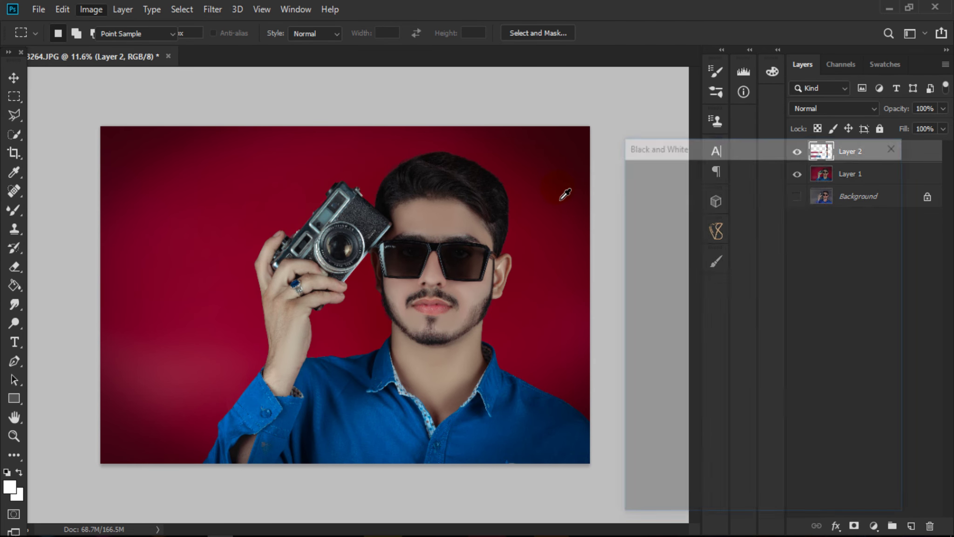
click(873, 171)
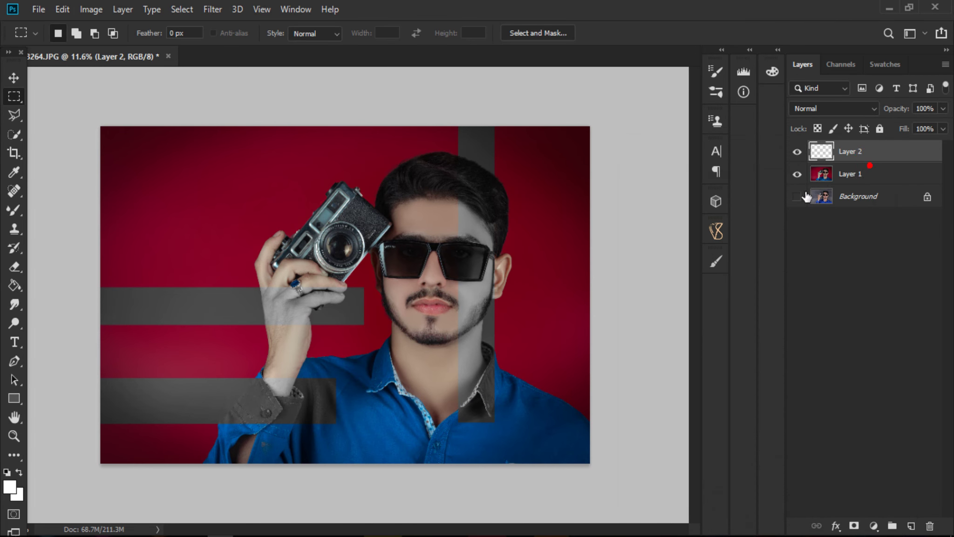
click(14, 436)
mouse_move(451, 379)
mouse_down()
mouse_move(362, 281)
mouse_move(423, 294)
mouse_up()
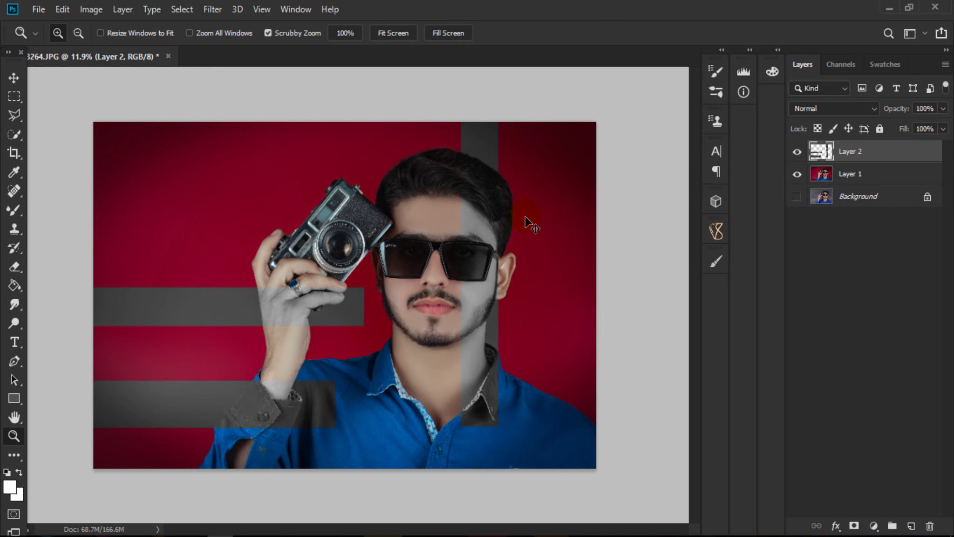
ctrl+click(821, 154)
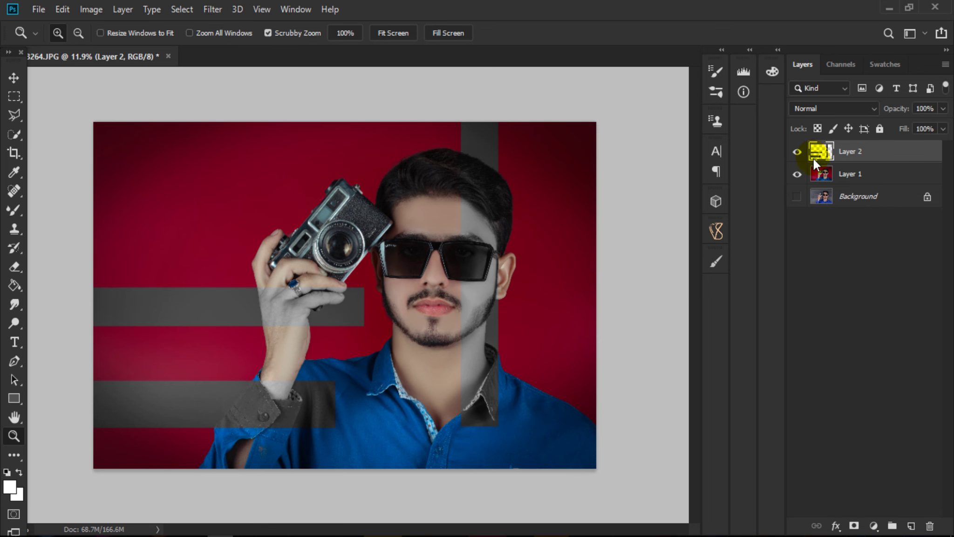
Grade the bands in Camera Raw: Exposure +0.65, Contrast +28, Highlights -94, Shadows +100.
key(ctrl+shift+a)
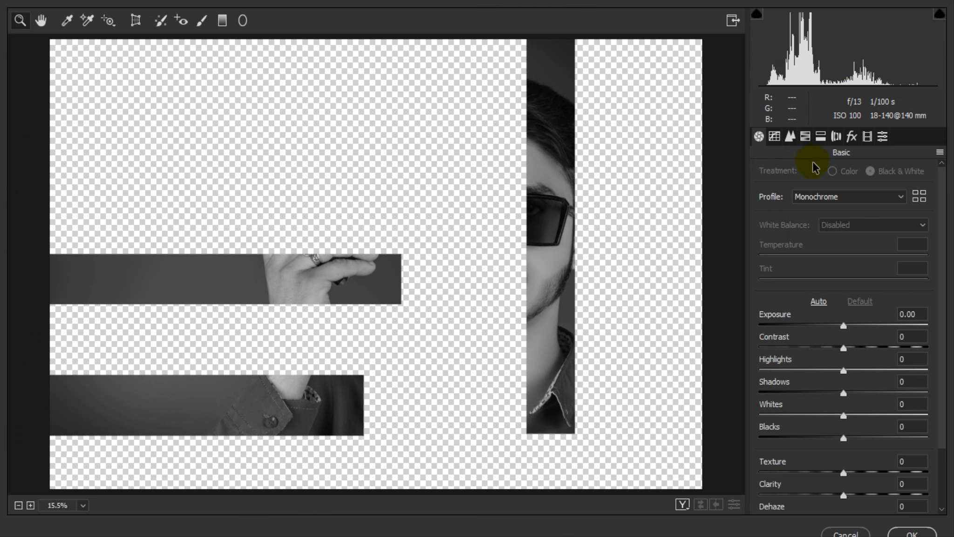
drag(863, 353, 866, 349)
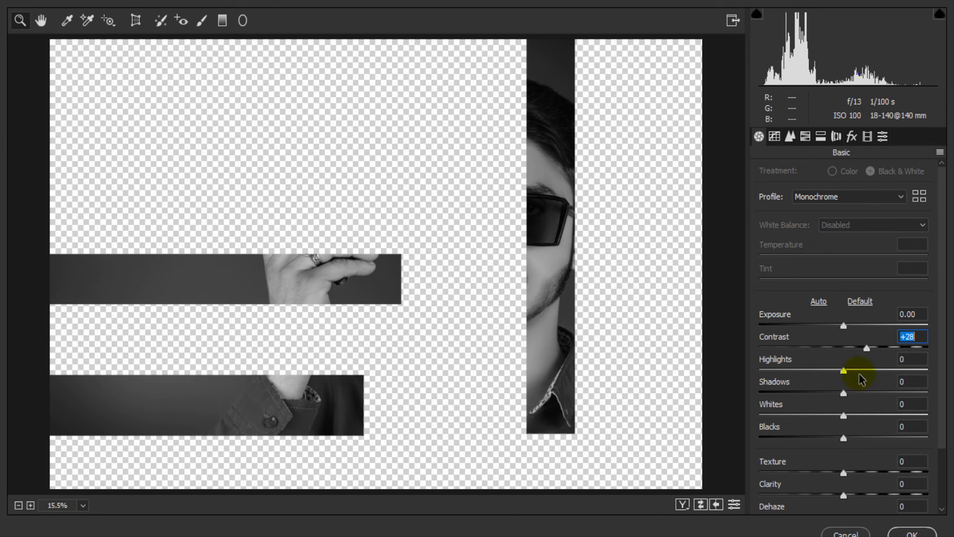
mouse_move(844, 473)
mouse_down()
mouse_move(872, 471)
mouse_move(867, 493)
mouse_up()
scroll(865, 492, down, 3)
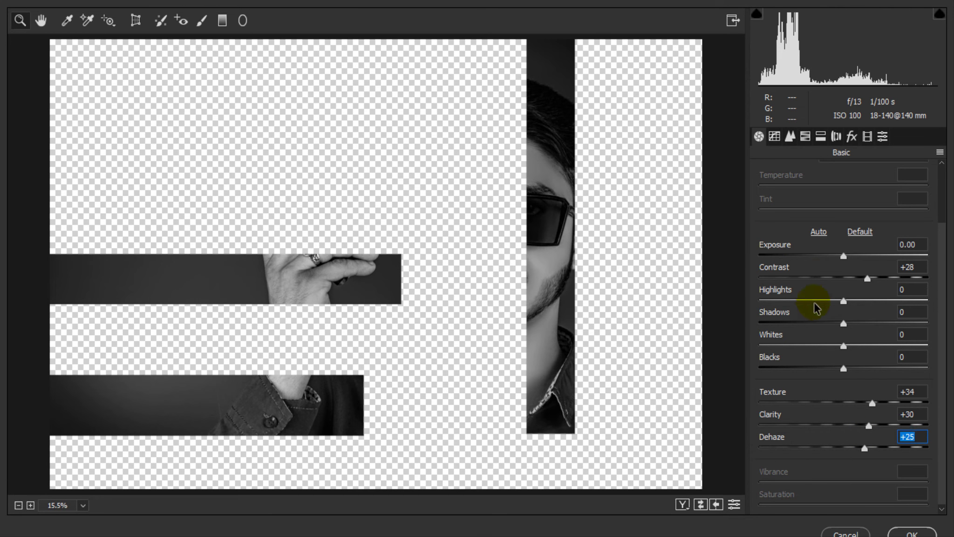
drag(814, 304, 762, 301)
click(853, 321)
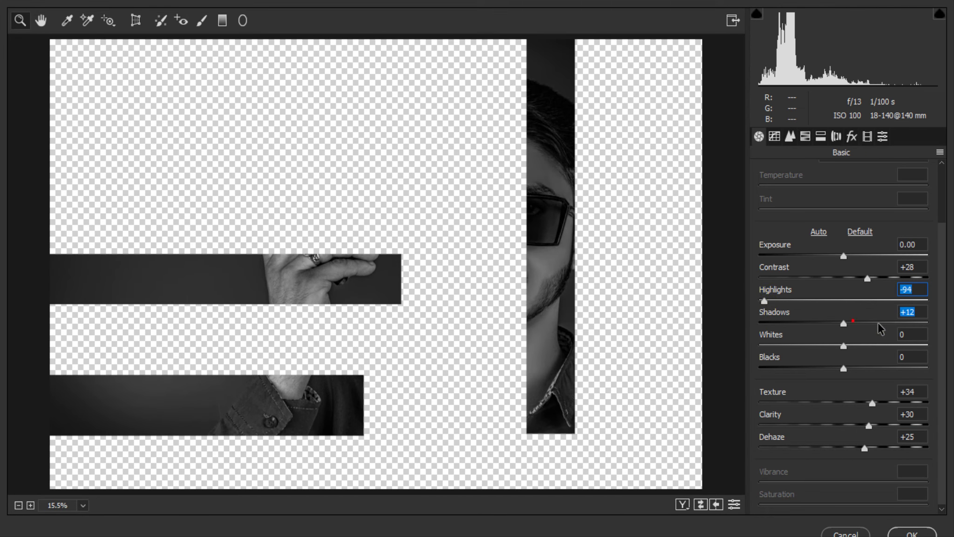
drag(852, 321, 927, 322)
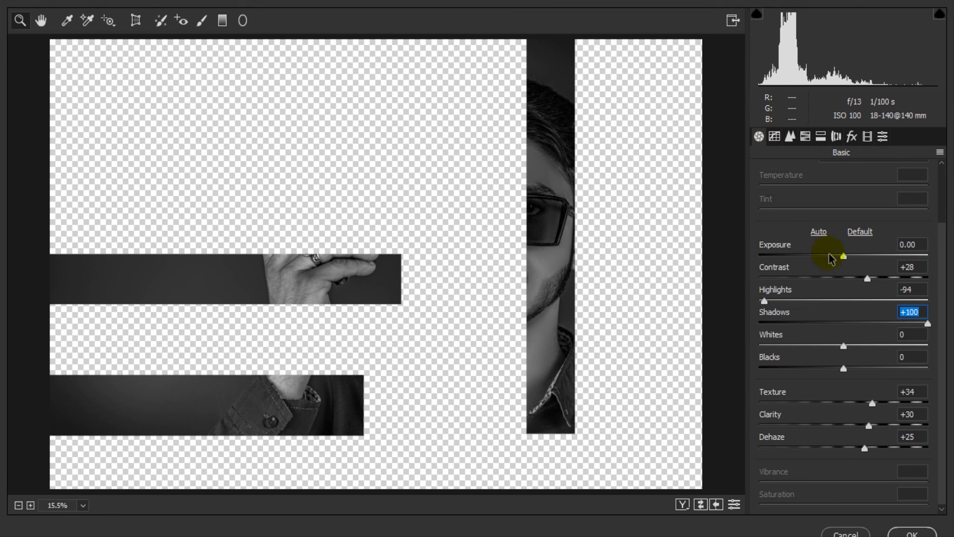
drag(843, 256, 855, 255)
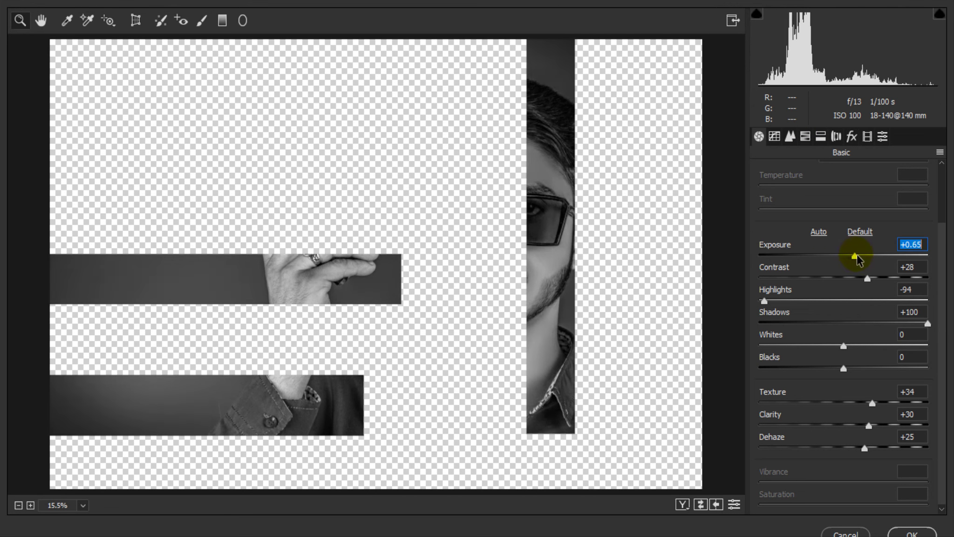
click(912, 533)
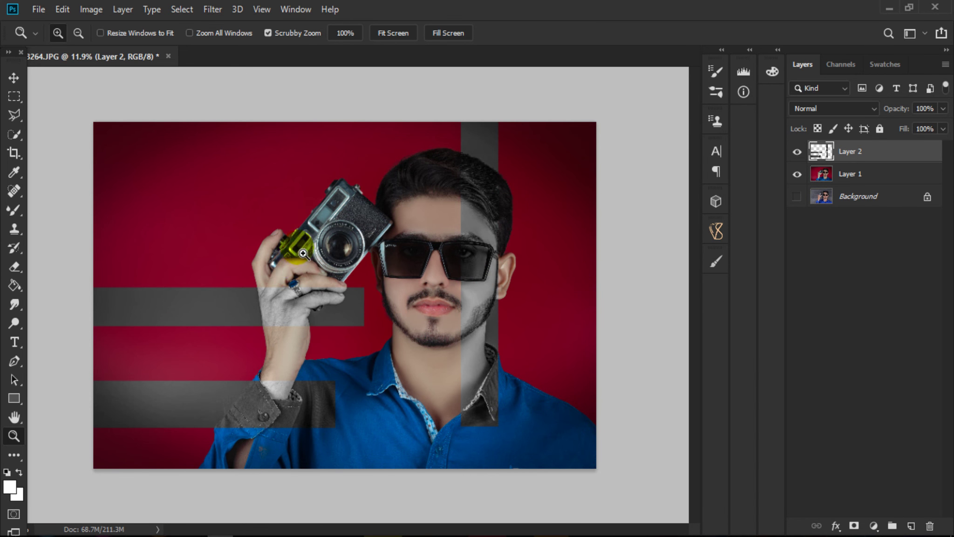
click(326, 236)
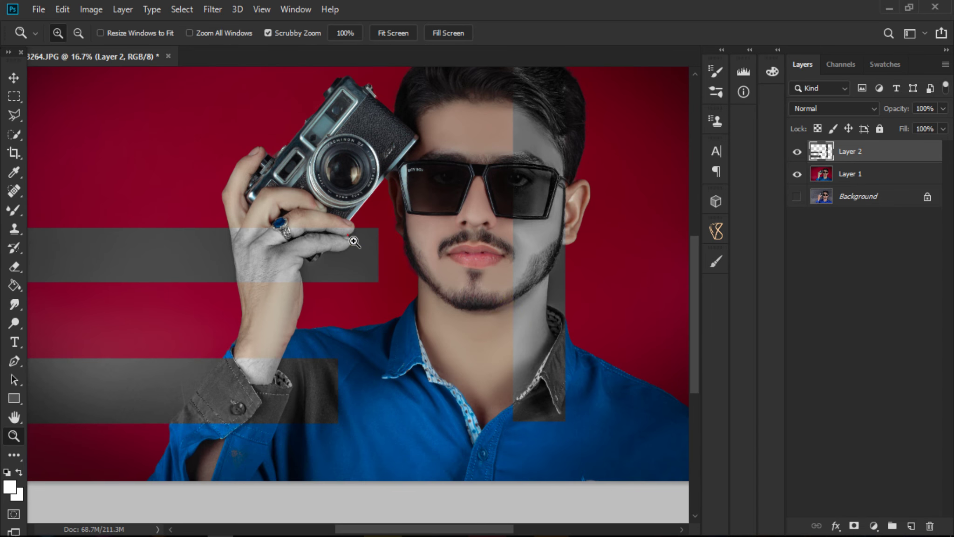
click(354, 241)
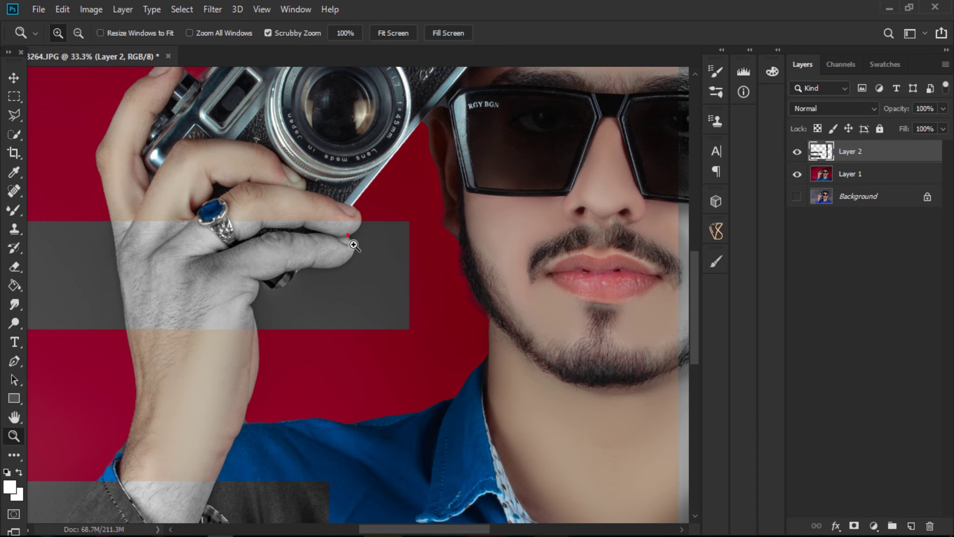
drag(223, 283, 366, 250)
right_click(365, 250)
click(382, 255)
drag(500, 214, 448, 327)
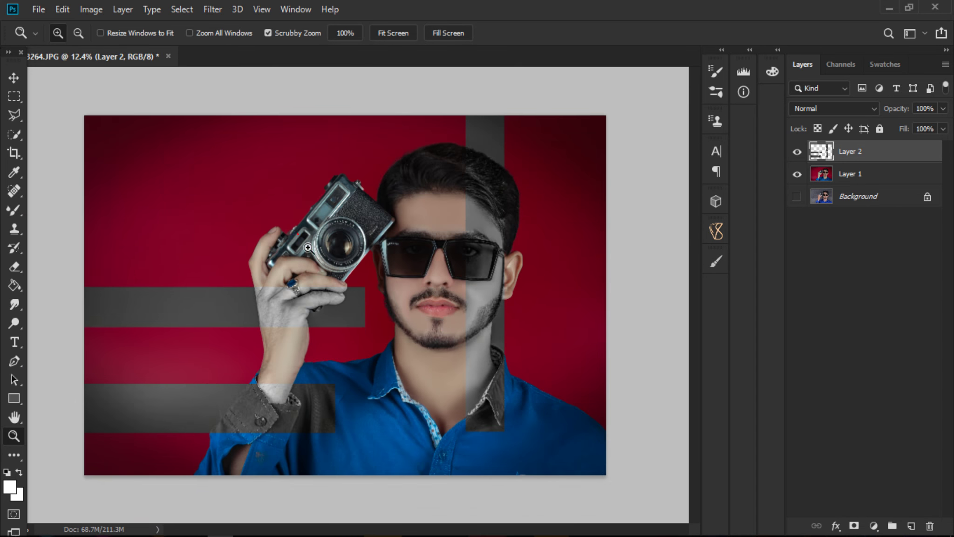
drag(309, 249, 318, 262)
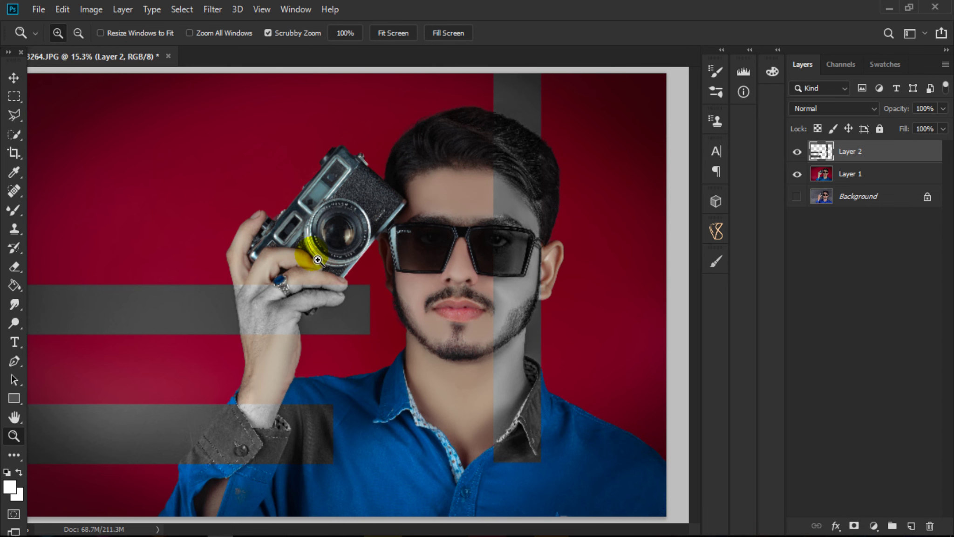
drag(375, 270, 362, 266)
drag(236, 207, 254, 233)
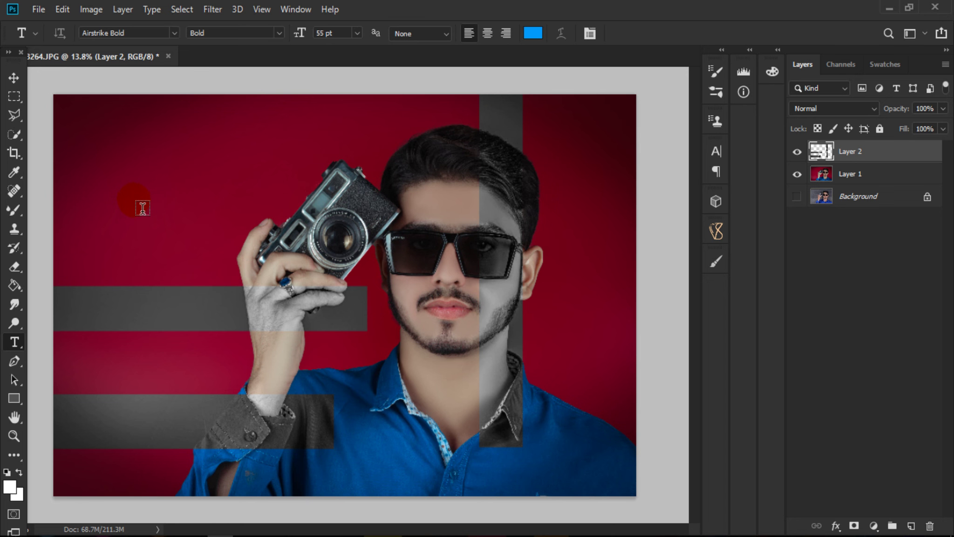
Set the text colour to white and add 'SAADBBCSTUDIO' at the upper left of the portrait.
click(541, 33)
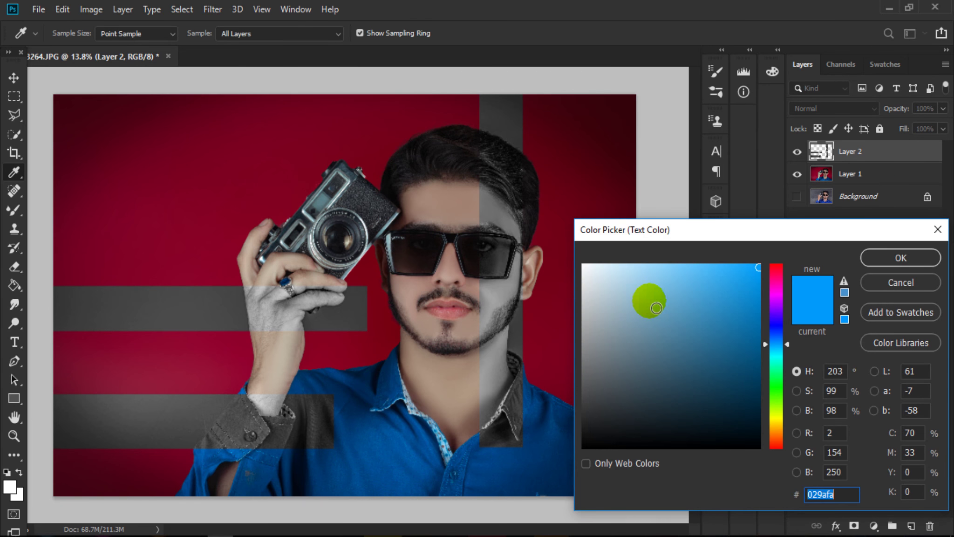
click(650, 301)
click(584, 266)
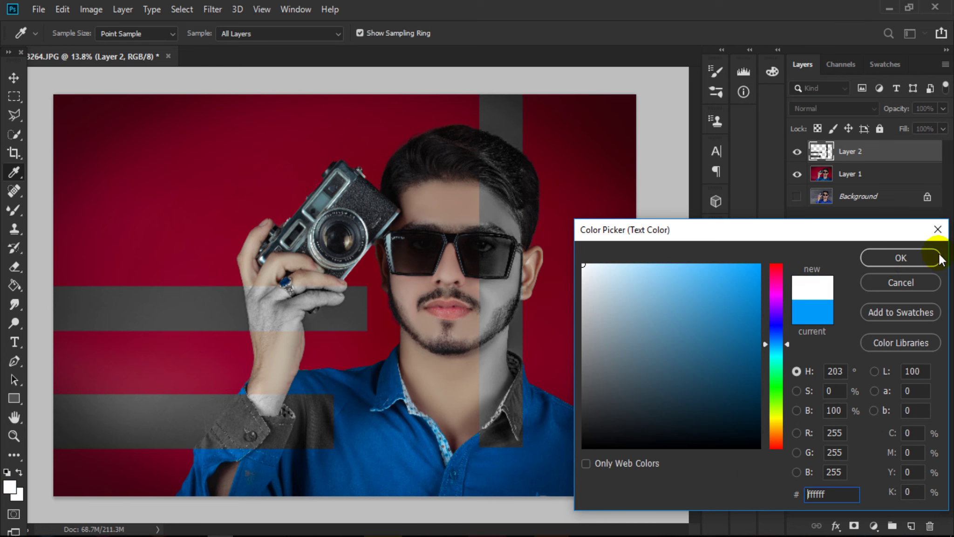
click(904, 258)
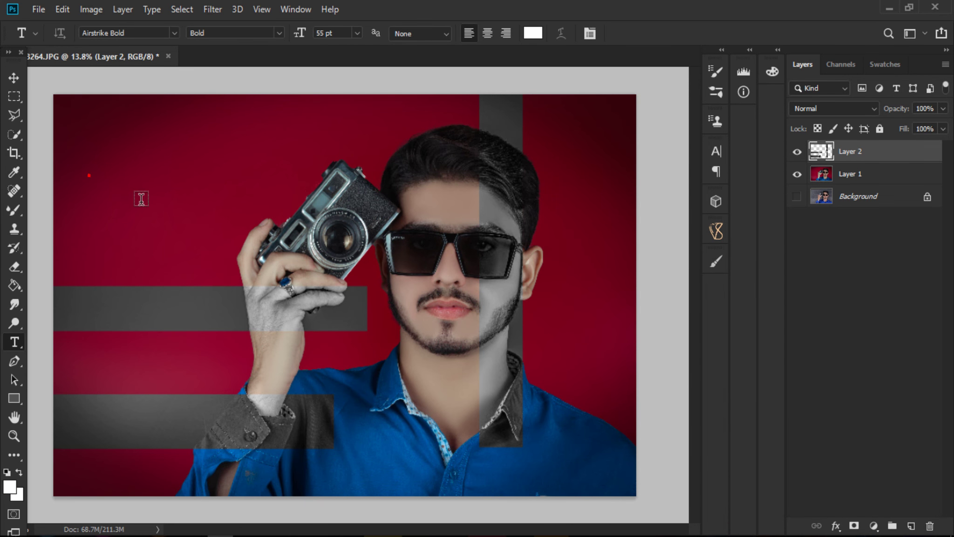
click(135, 195)
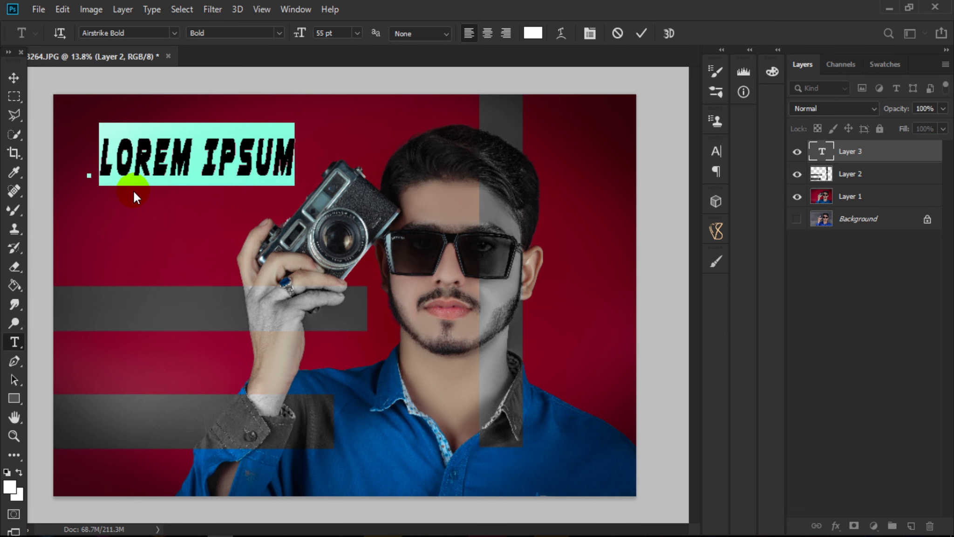
text(SAADB)
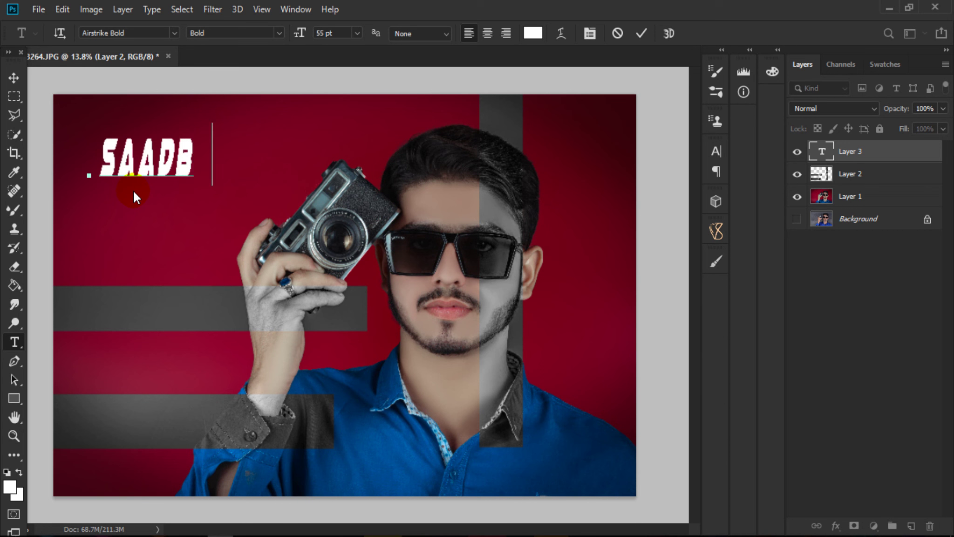
text(BCST)
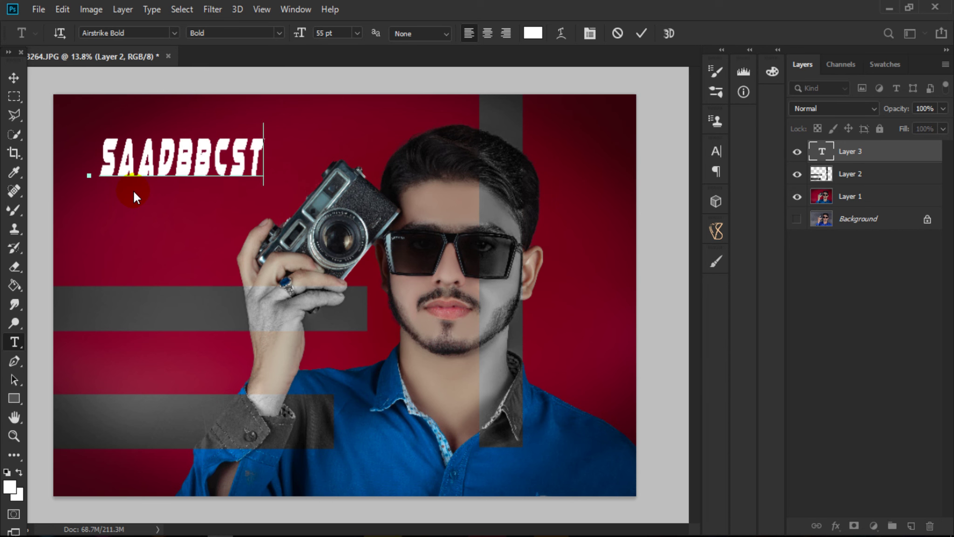
text(UDIO)
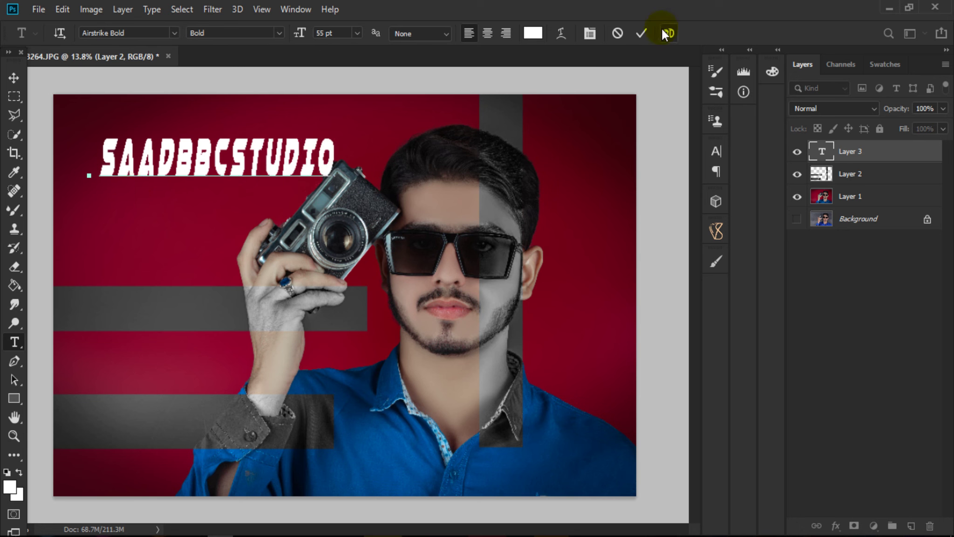
click(639, 33)
Scale the SAADBBCSTUDIO text to about 51% and move it to the lower left between the grey bands.
click(12, 78)
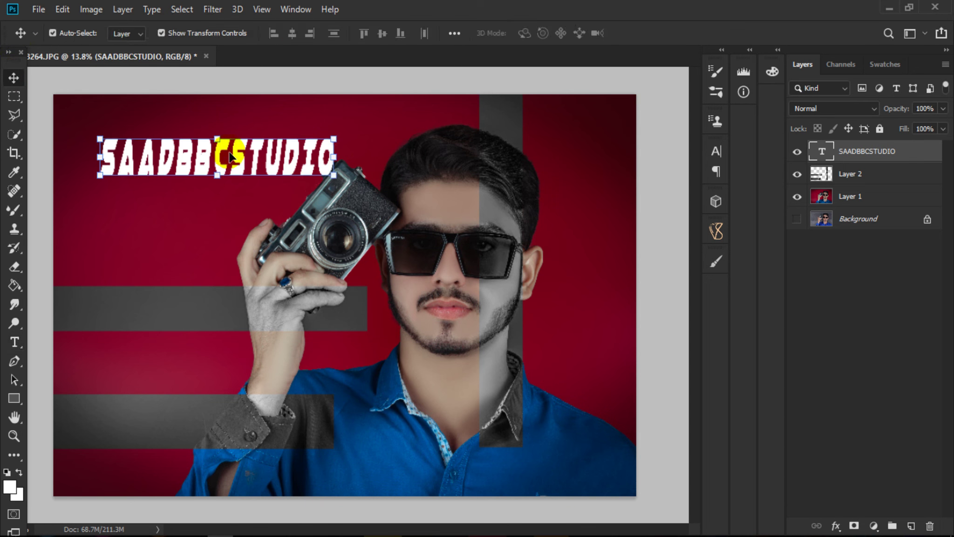
mouse_move(215, 136)
mouse_down()
mouse_move(170, 340)
mouse_move(185, 108)
mouse_up()
mouse_move(304, 112)
mouse_down()
mouse_move(191, 122)
mouse_move(154, 369)
mouse_up()
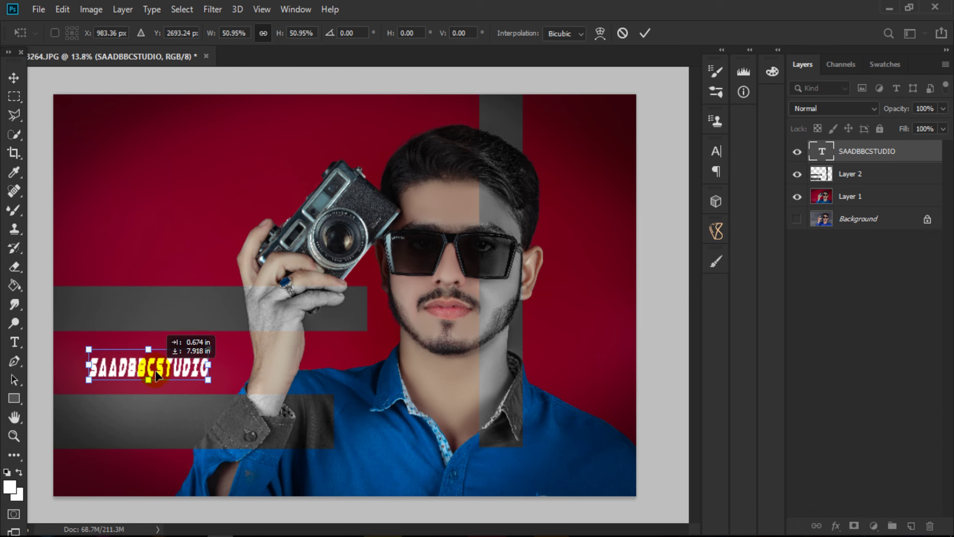
click(13, 436)
drag(334, 421, 278, 358)
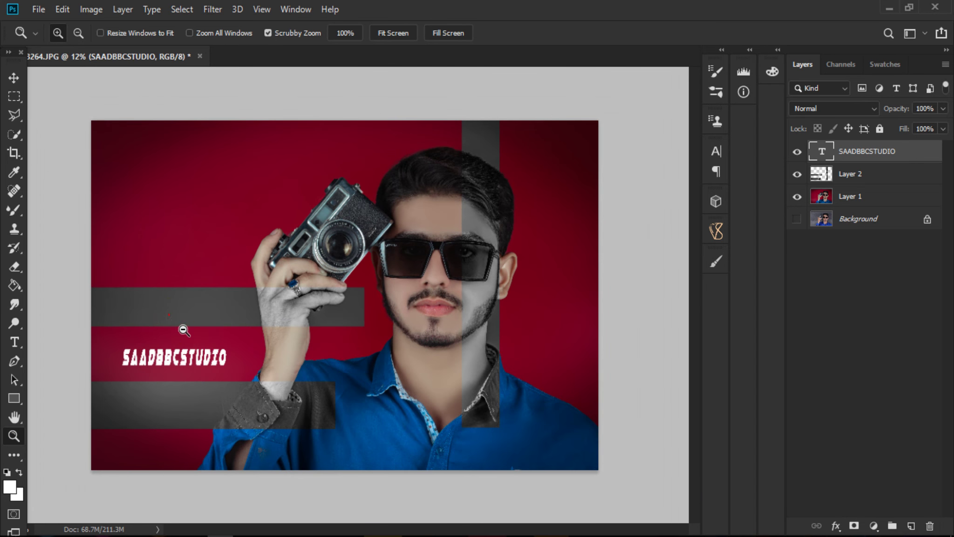
drag(184, 330, 331, 317)
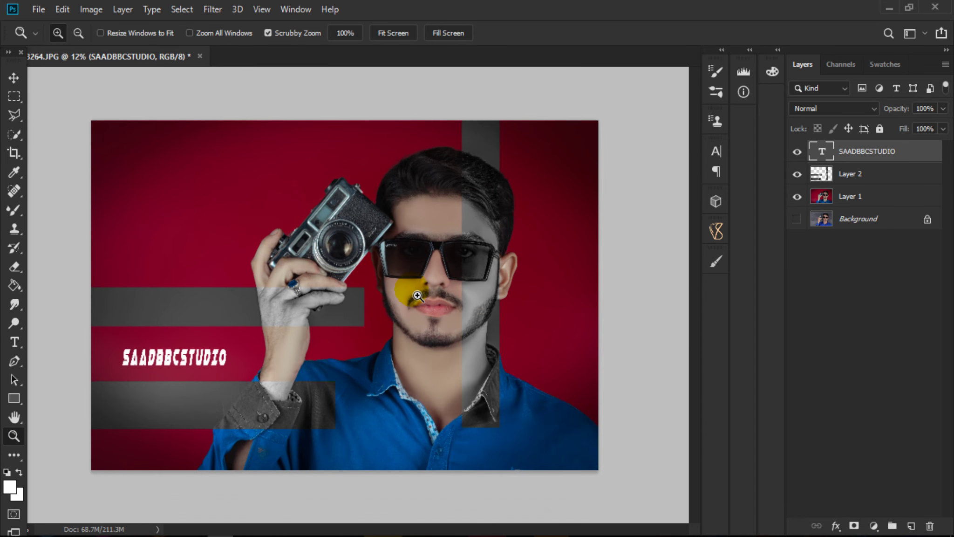
drag(404, 271, 438, 280)
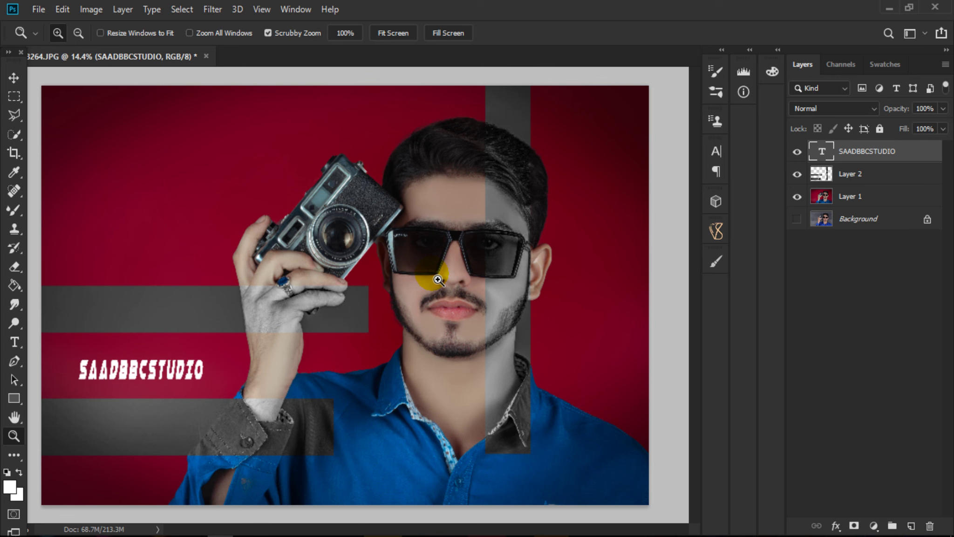
Minimize Photoshop to reveal the Windows desktop.
click(895, 5)
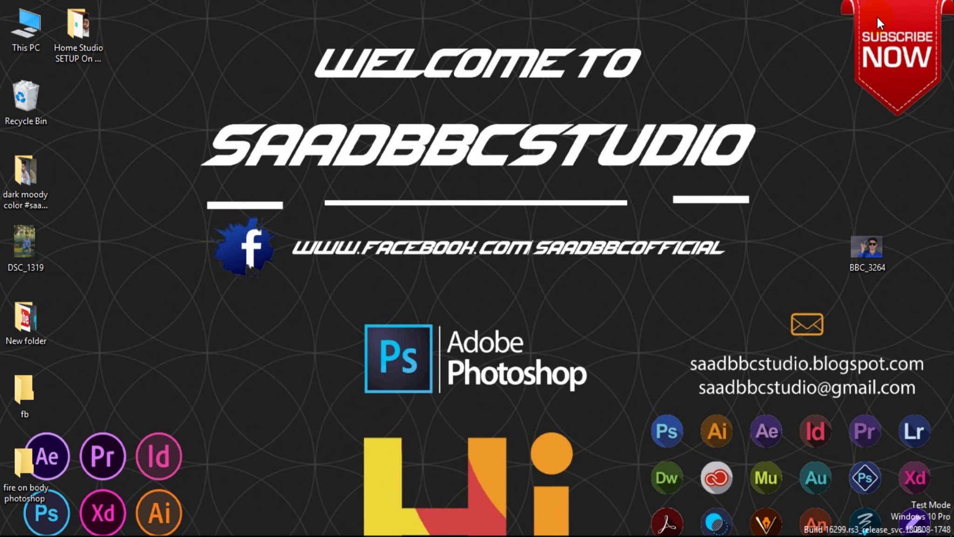